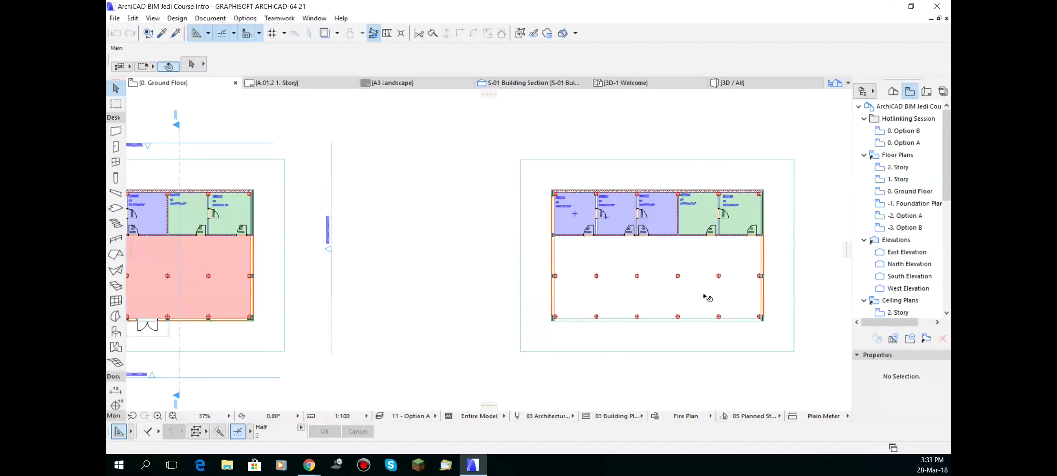
middle_drag(531, 335, 710, 310)
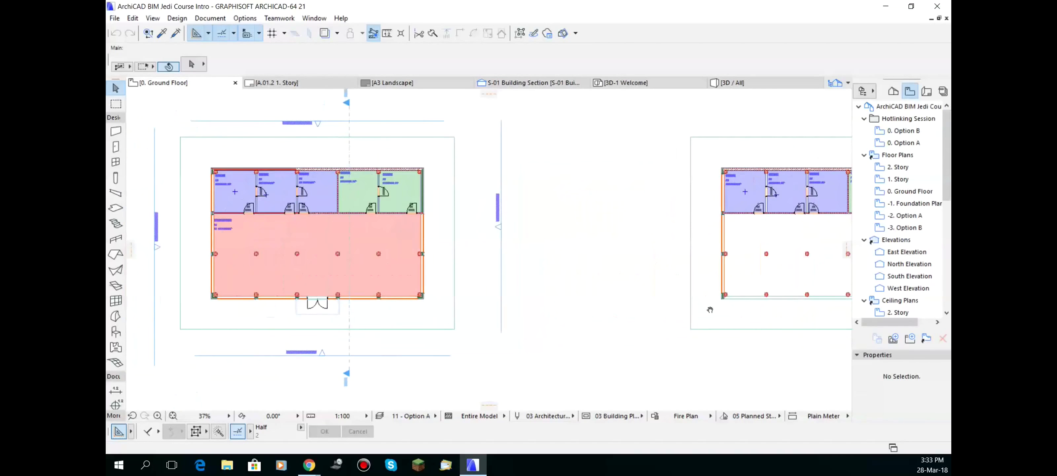
scroll(342, 308, down, 2)
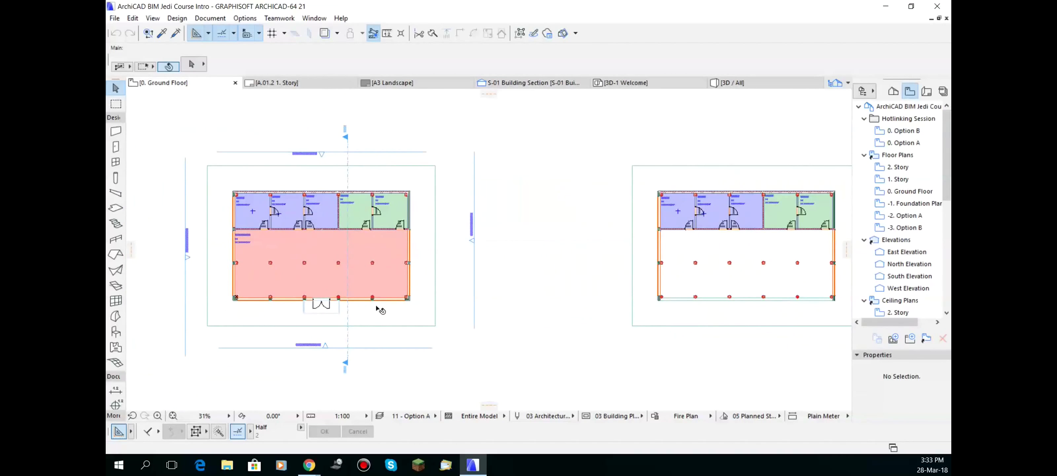
- Select the hotlinked showroom zone, front wall and entrance door, then zoom in to check the door's Info Tag
mouse_move(316, 291)
click(359, 304)
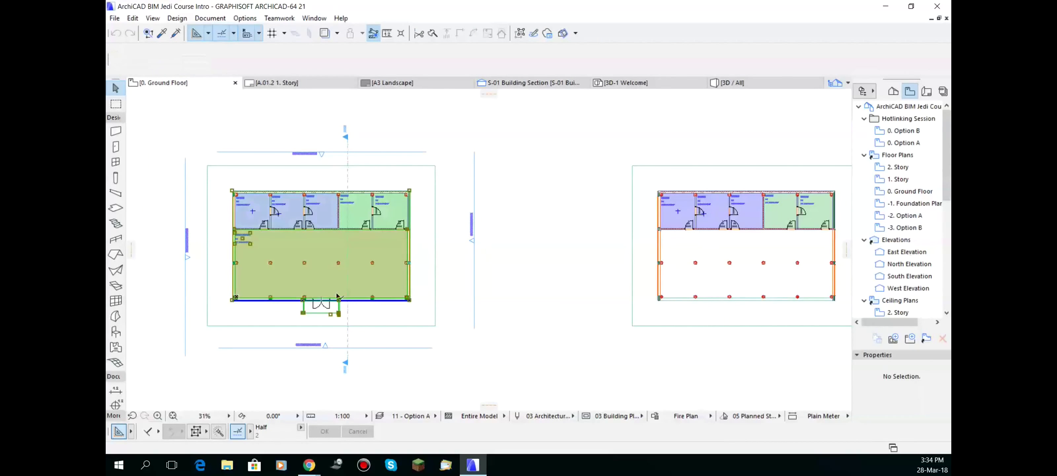
scroll(292, 299, up, 3)
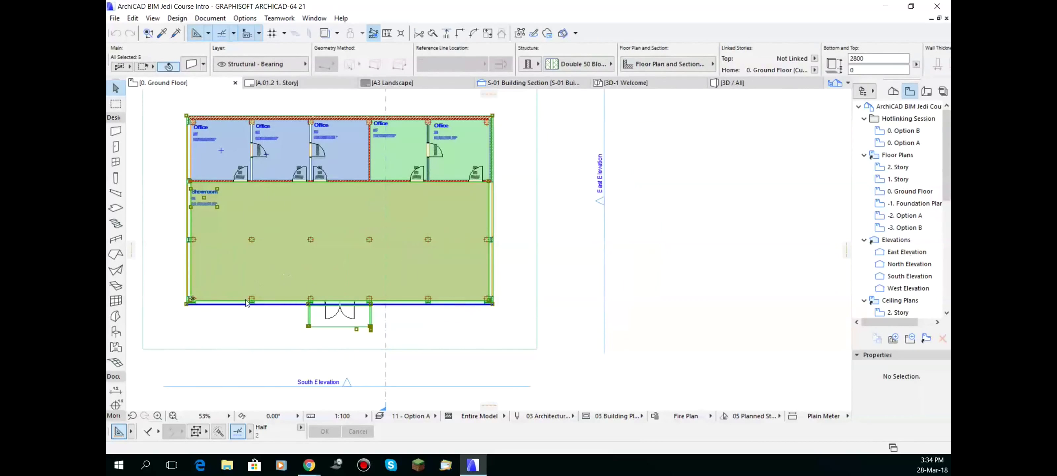
scroll(287, 299, up, 3)
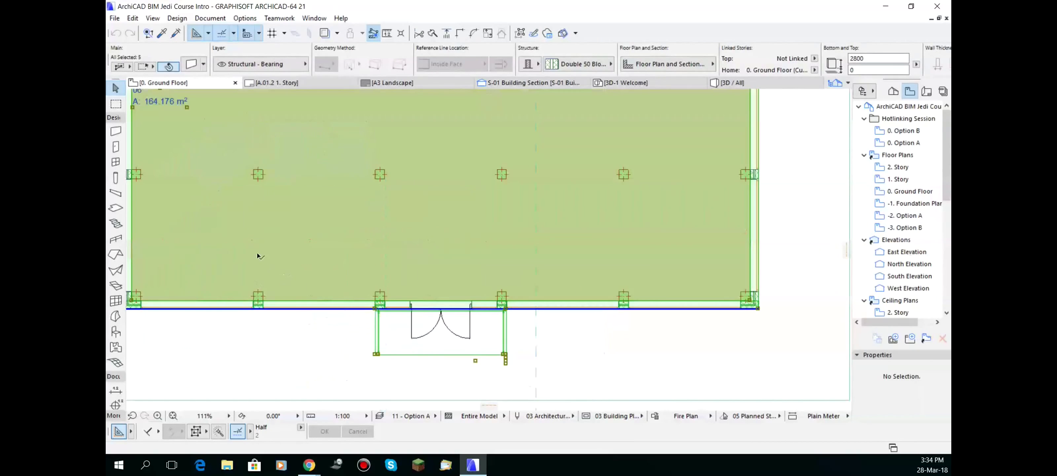
click(378, 354)
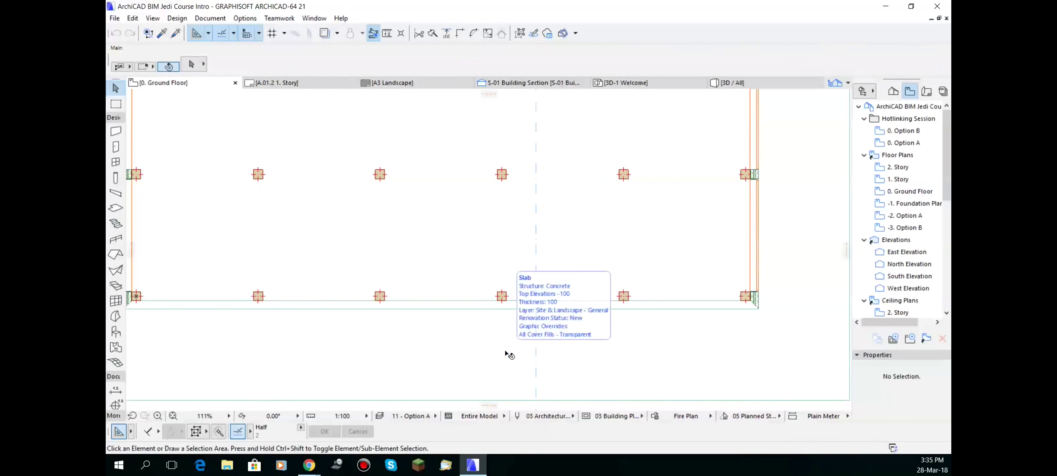
- Apply the 11 - Option B layer combination to the ground floor plan
scroll(509, 355, down, 1)
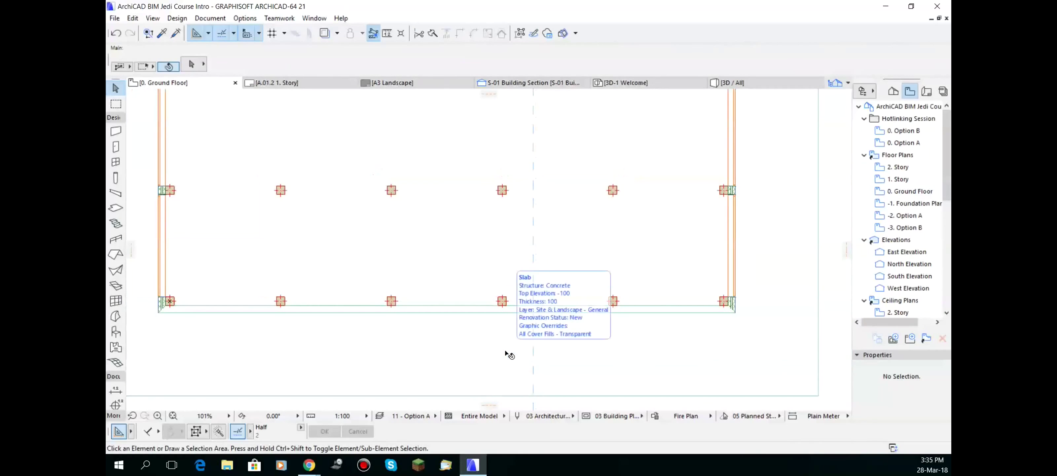
key(ctrl+l)
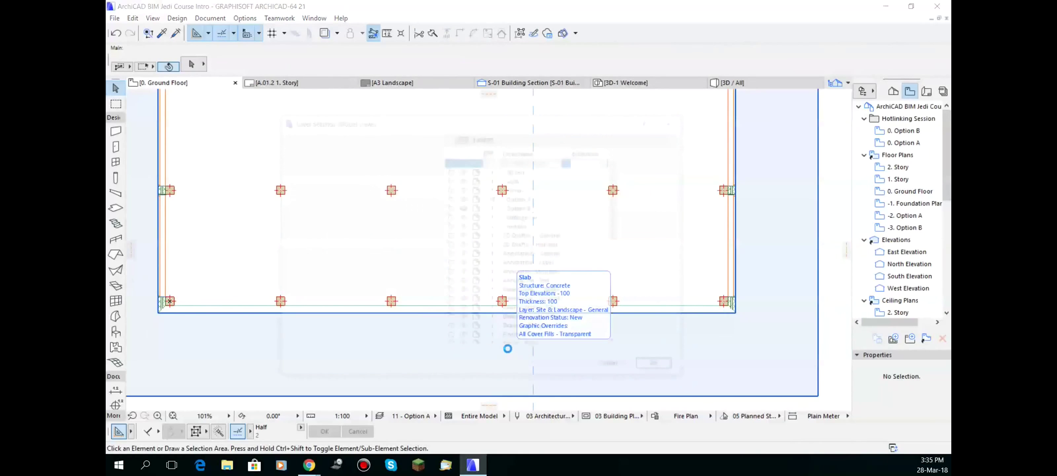
click(308, 264)
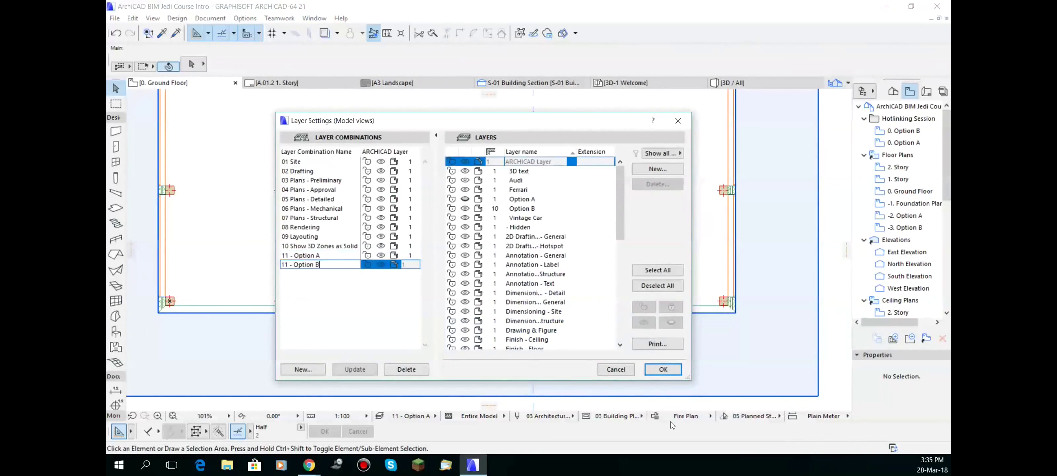
click(662, 369)
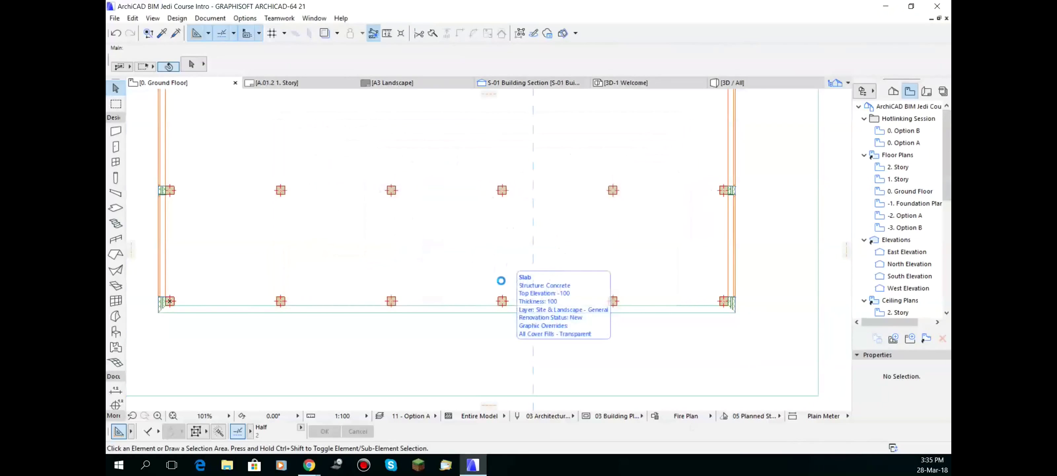
- Select all elements and deselect, then pan to frame both building plans
key(ctrl+a)
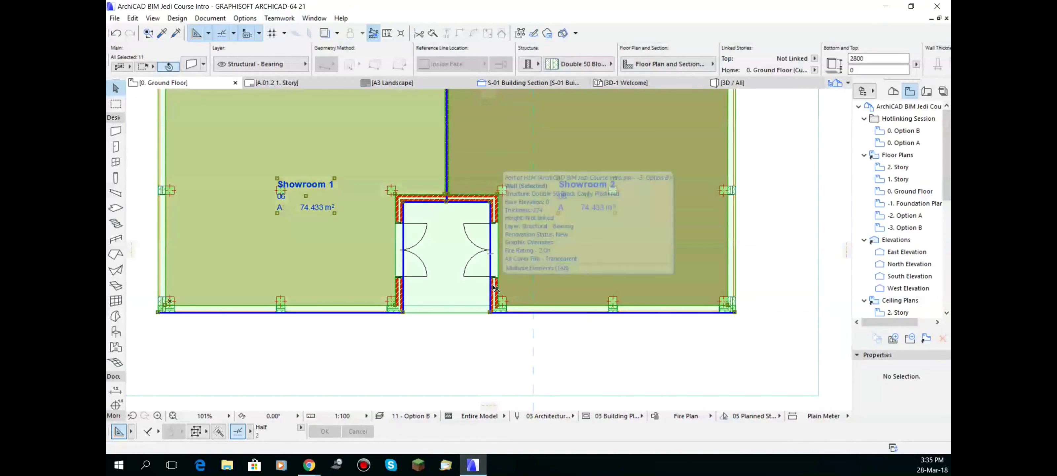
key(Escape)
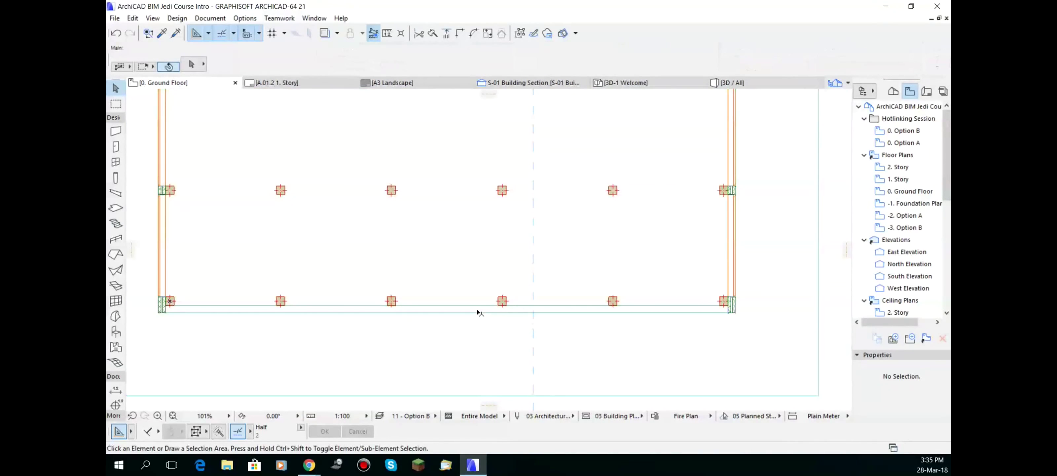
scroll(529, 325, down, 3)
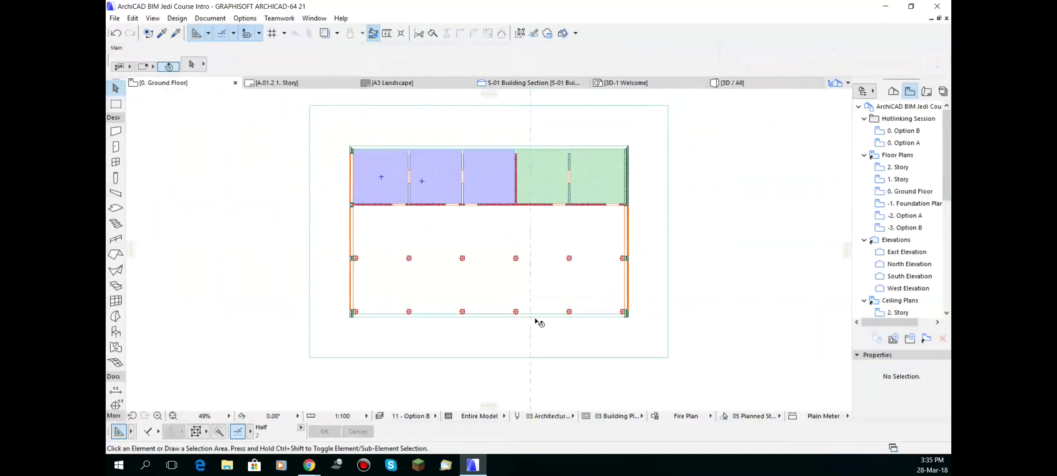
scroll(564, 314, down, 2)
middle_drag(569, 314, 340, 311)
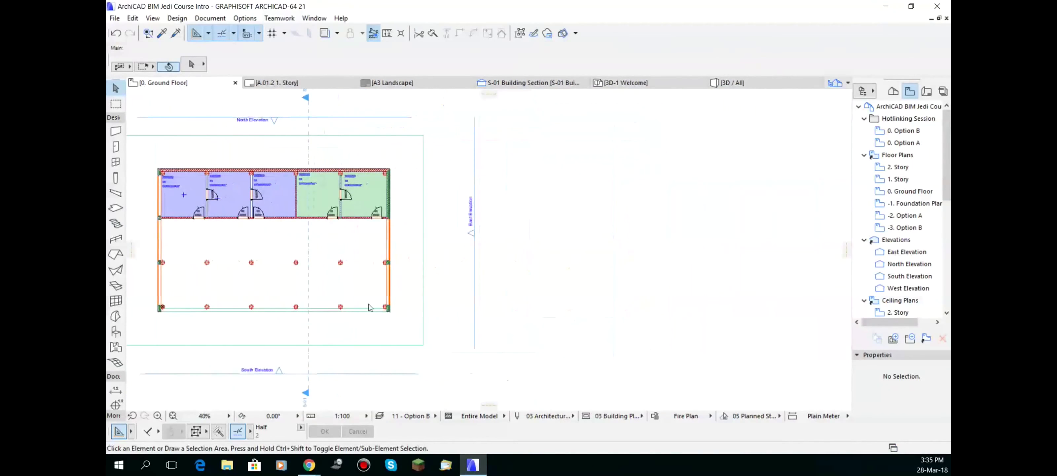
scroll(357, 308, down, 1)
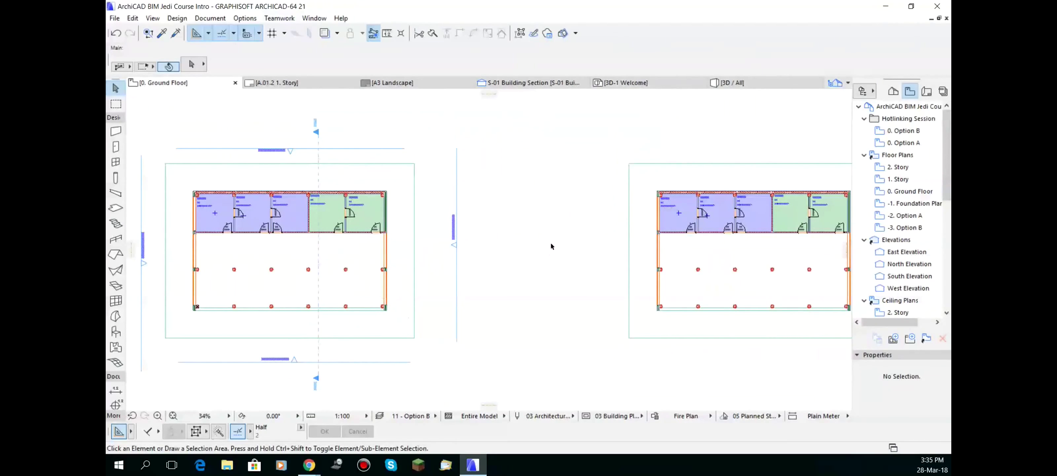
middle_drag(310, 269, 384, 260)
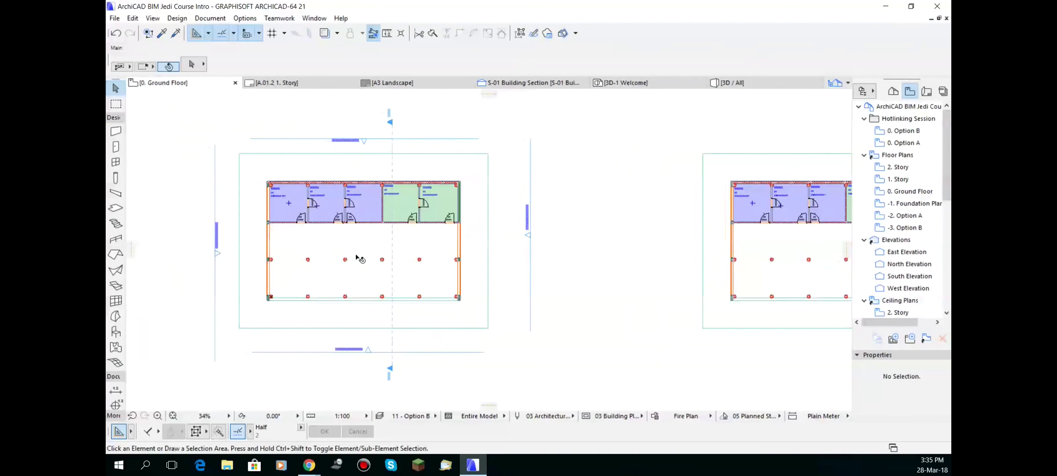
shift+scroll(595, 262, right, 3)
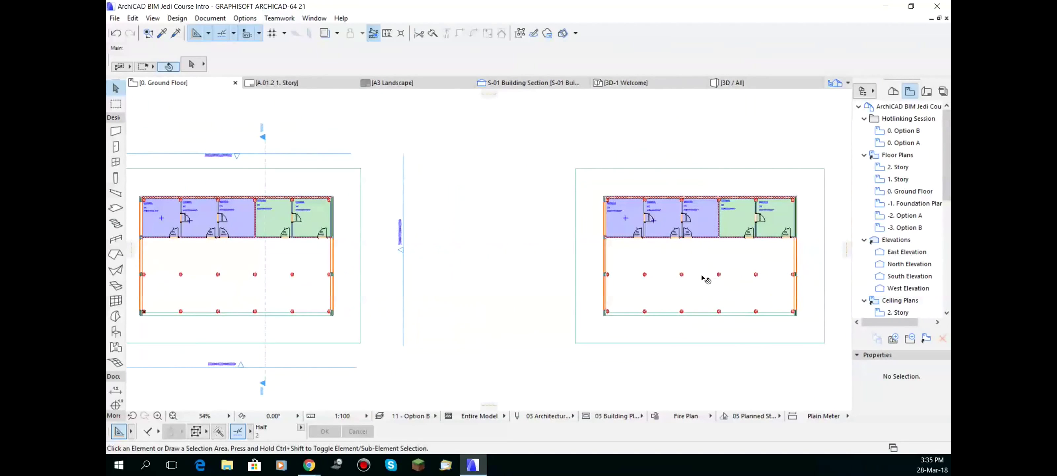
mouse_move(704, 278)
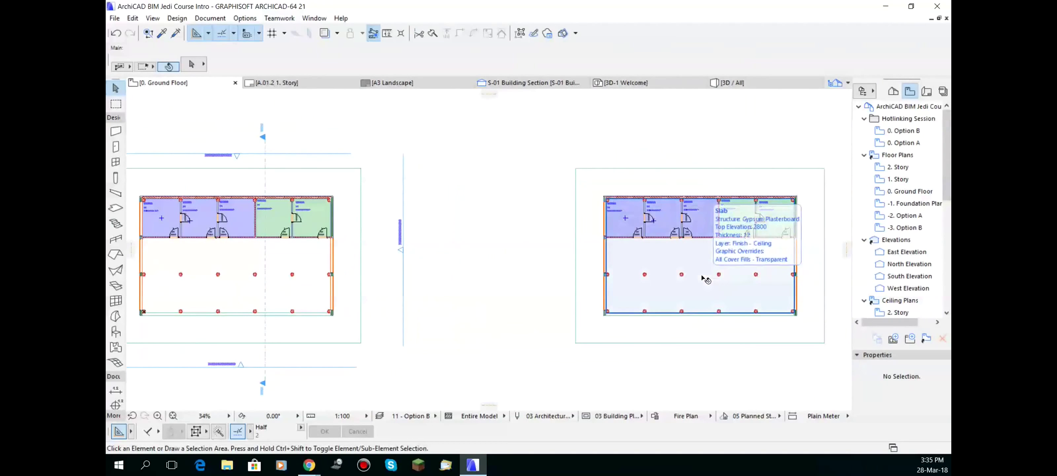
middle_drag(605, 274, 703, 243)
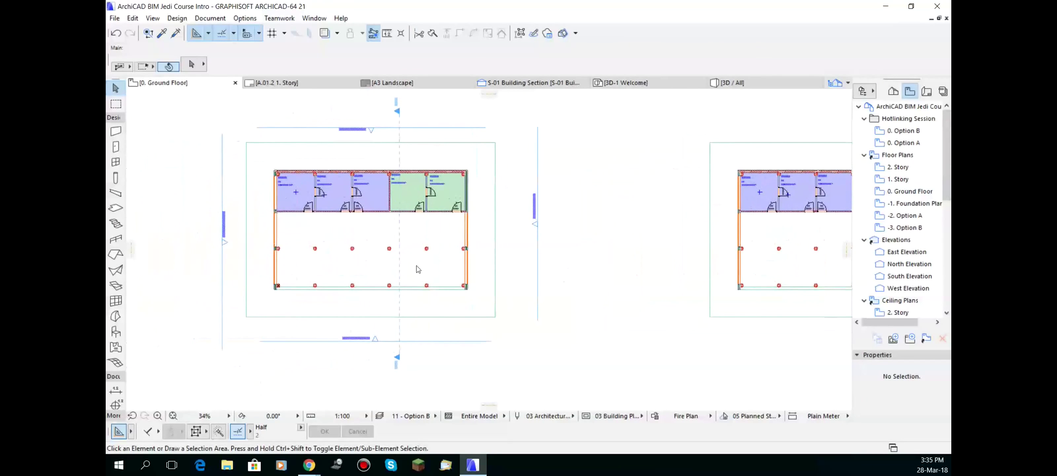
- Open the -2. Option A story, then the -3. Option B story, and zoom on the door area
click(900, 216)
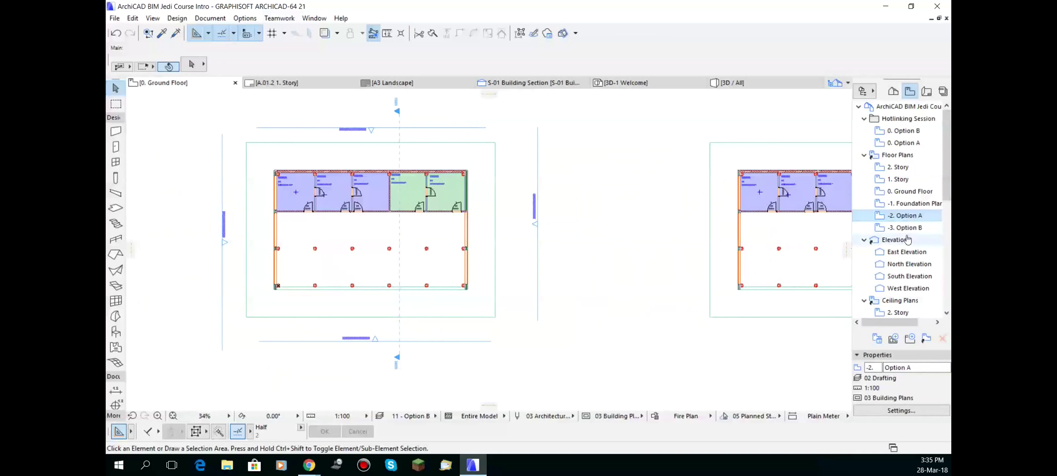
double_click(913, 218)
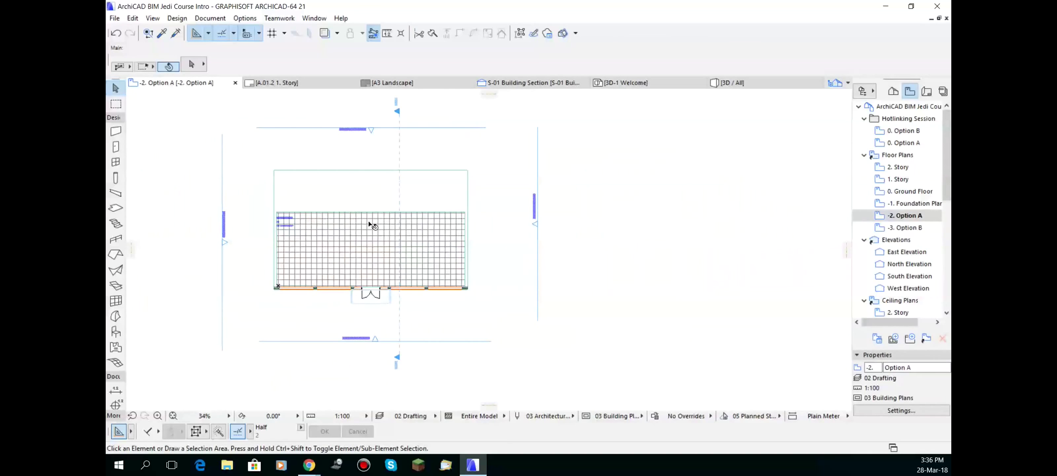
click(911, 233)
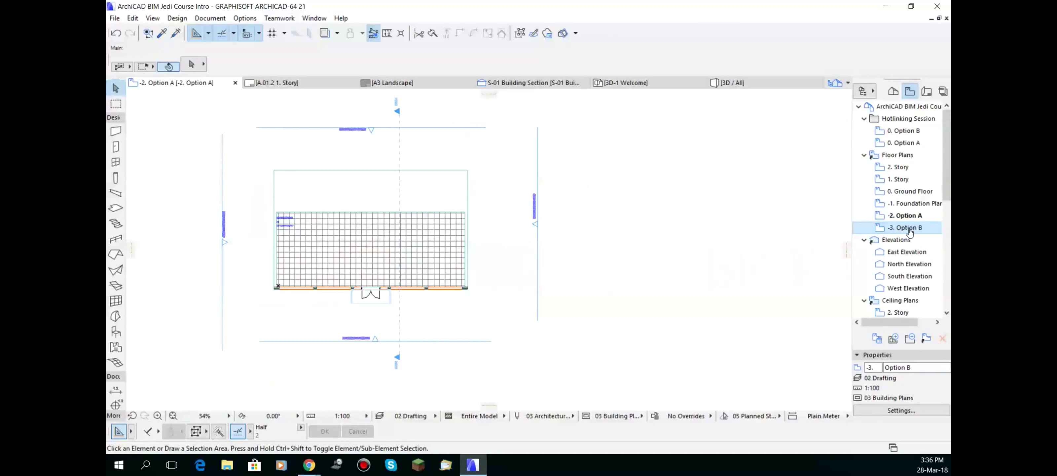
double_click(909, 229)
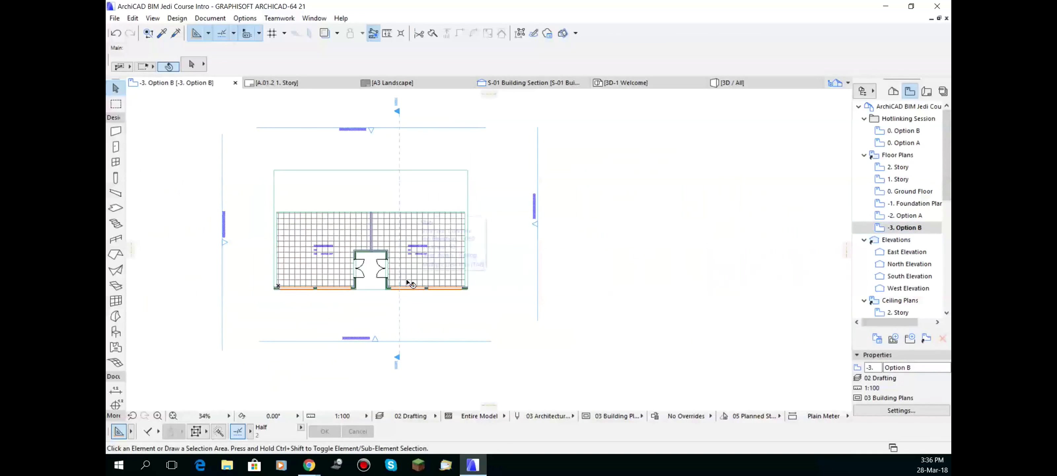
scroll(363, 256, up, 2)
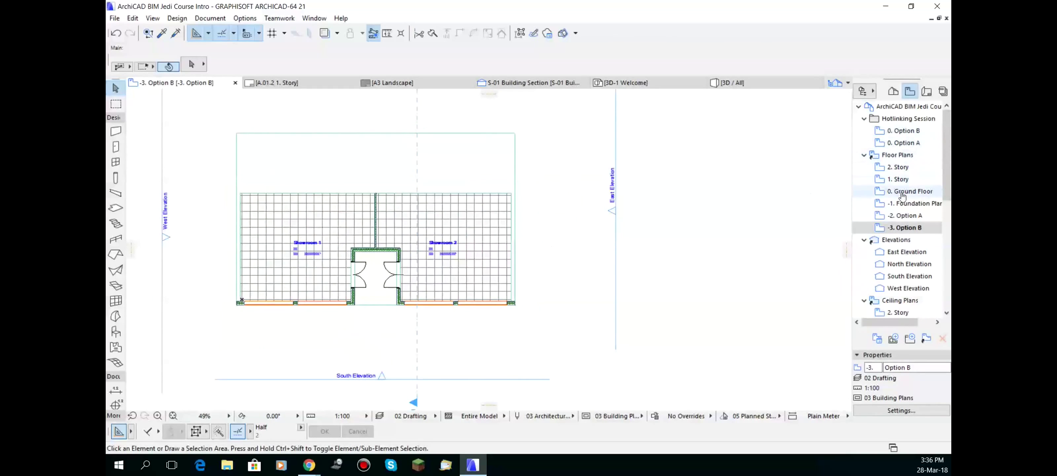
scroll(546, 301, down, 4)
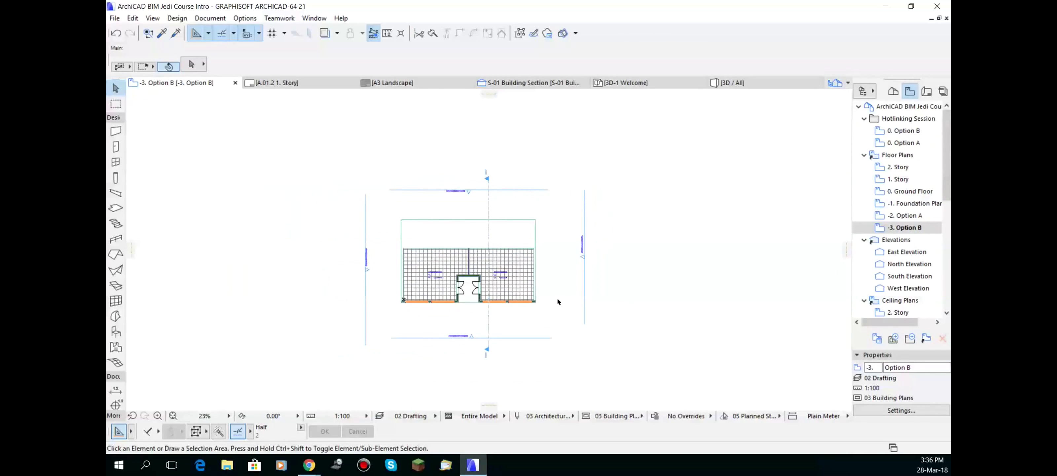
- Switch to the 3D / All view with F3, zoom out and orbit to see both buildings from above
key(F3)
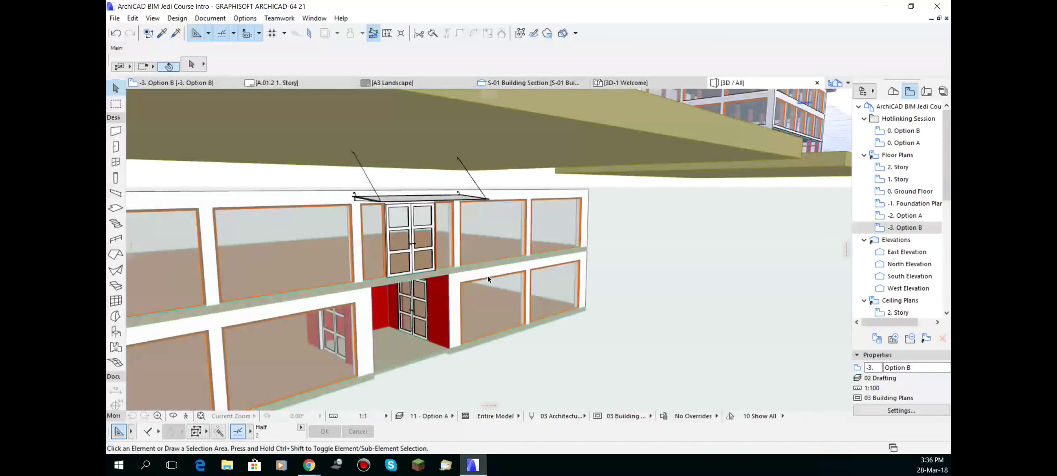
scroll(493, 275, down, 6)
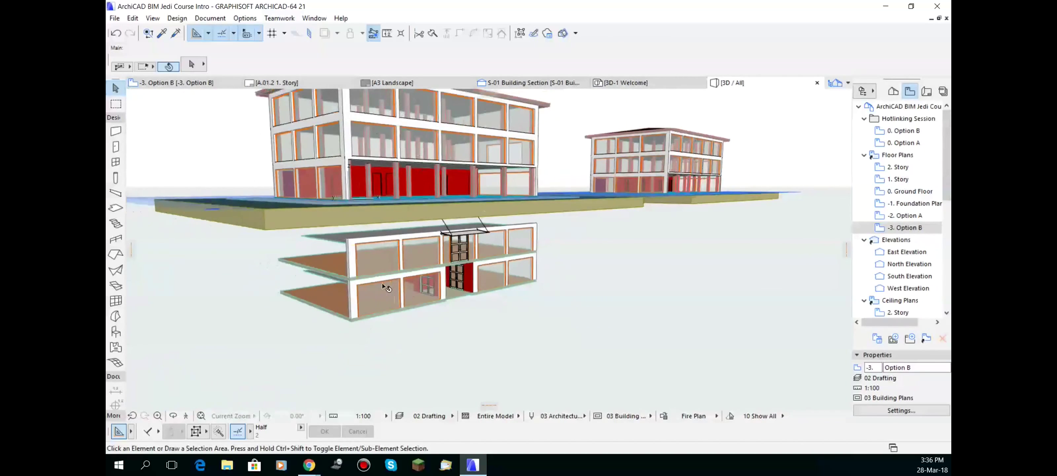
shift+middle_drag(396, 259, 346, 277)
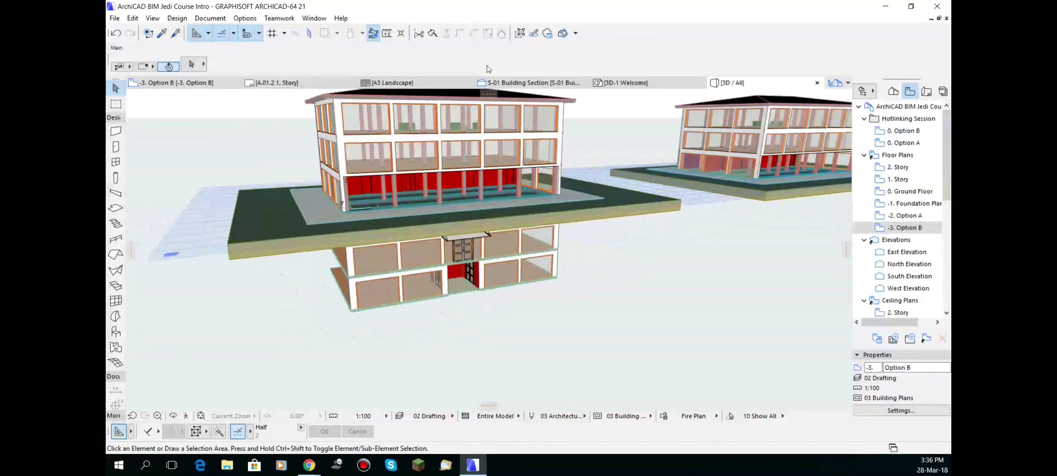
mouse_move(571, 249)
shift+middle_down()
mouse_move(578, 299)
mouse_move(580, 262)
shift+middle_up()
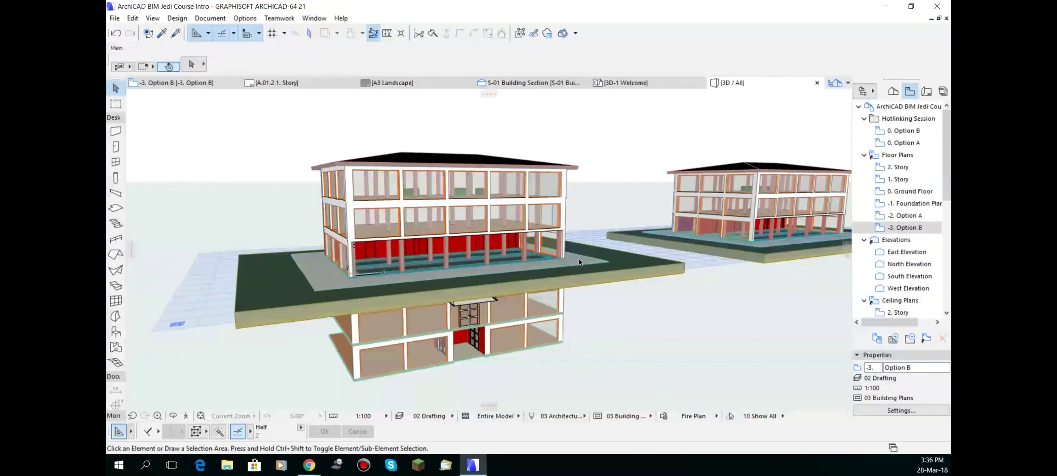
- Try a first horizontal cutting plane from the lower handle and finalize it
click(564, 34)
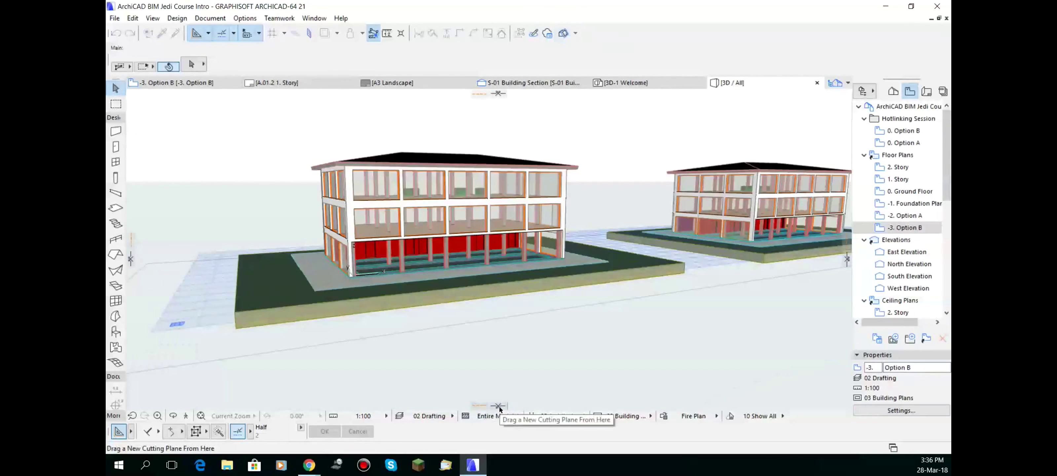
mouse_move(499, 405)
mouse_down()
mouse_move(495, 328)
mouse_move(460, 337)
mouse_move(469, 373)
mouse_move(484, 379)
mouse_move(593, 383)
mouse_up()
shift+middle_drag(592, 382, 503, 328)
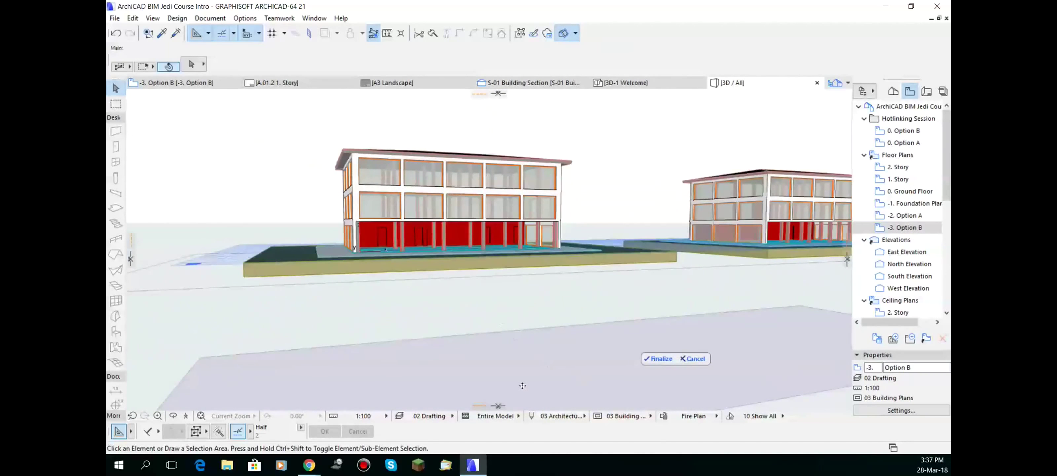
click(696, 360)
click(498, 405)
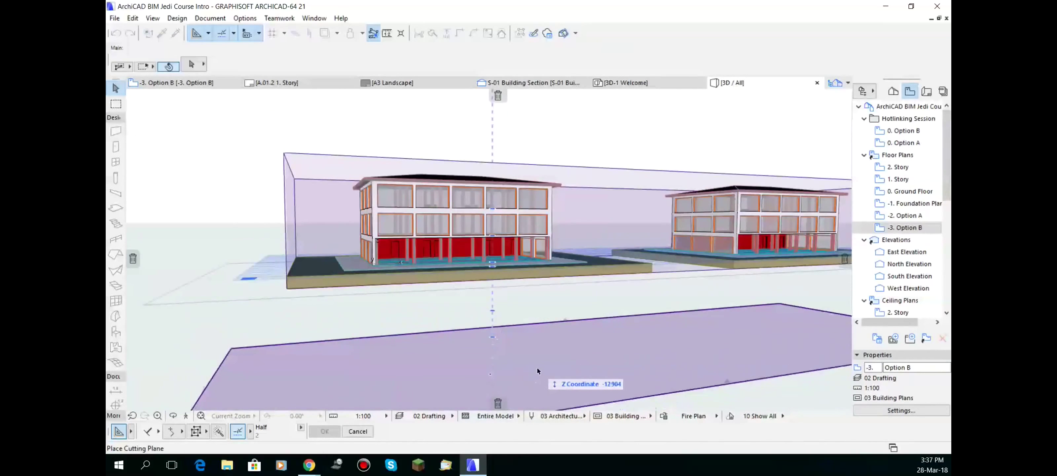
click(537, 367)
click(651, 353)
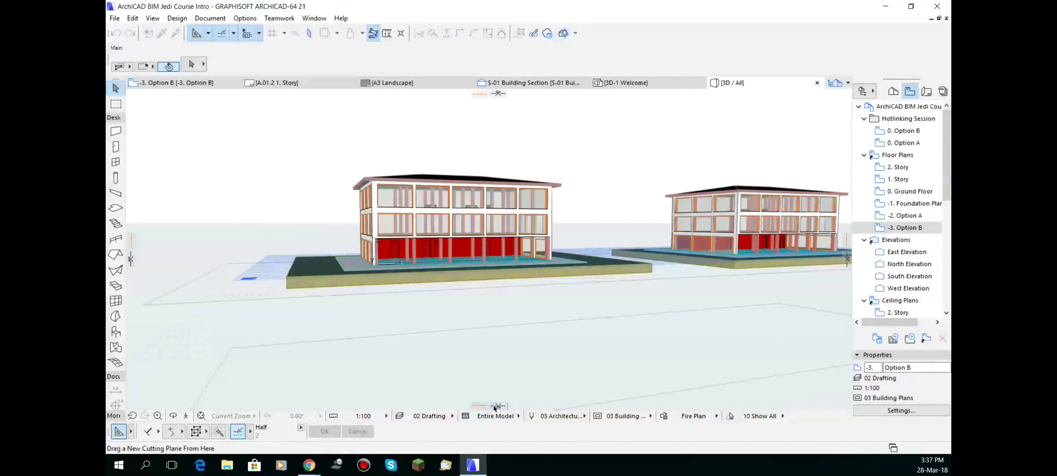
- Clear the cuts, raise a new horizontal cutting plane to -2700 and apply it
click(574, 34)
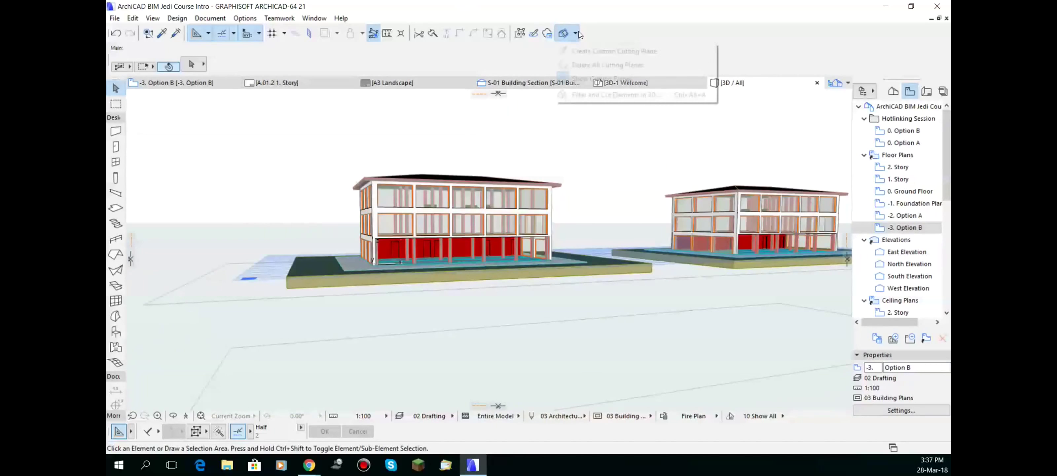
click(584, 64)
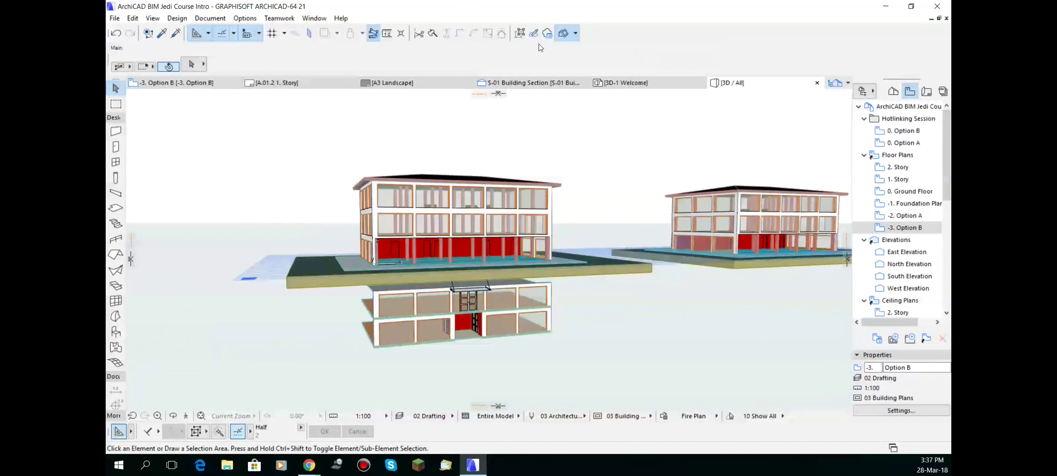
click(577, 36)
click(577, 35)
drag(497, 406, 433, 272)
click(644, 269)
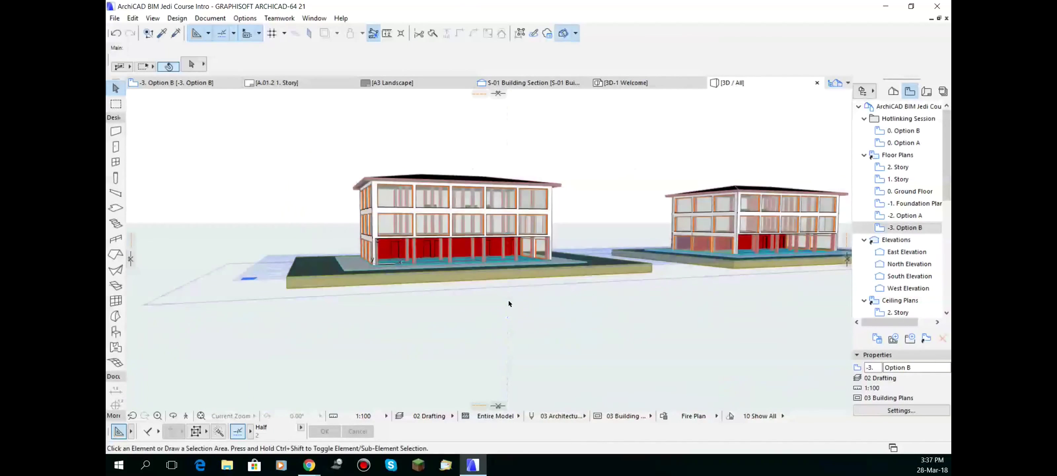
shift+middle_drag(474, 332, 432, 309)
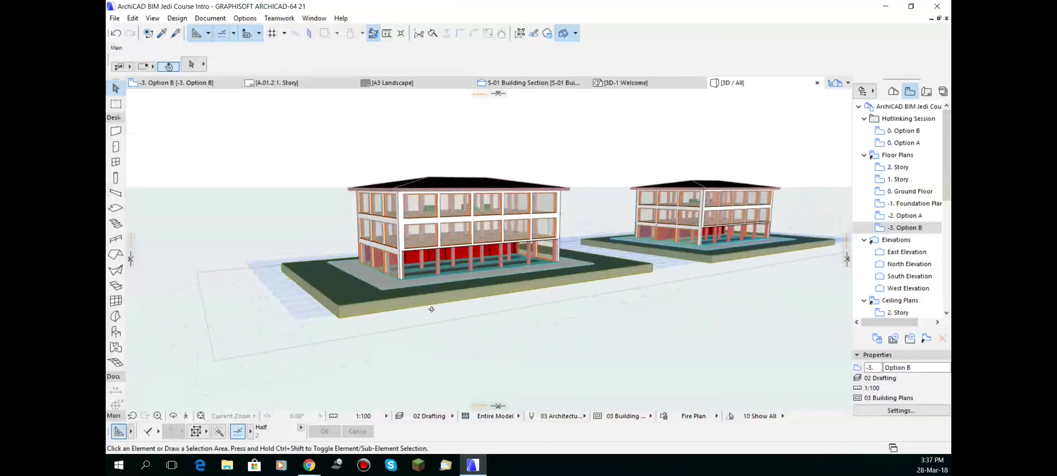
scroll(418, 224, up, 3)
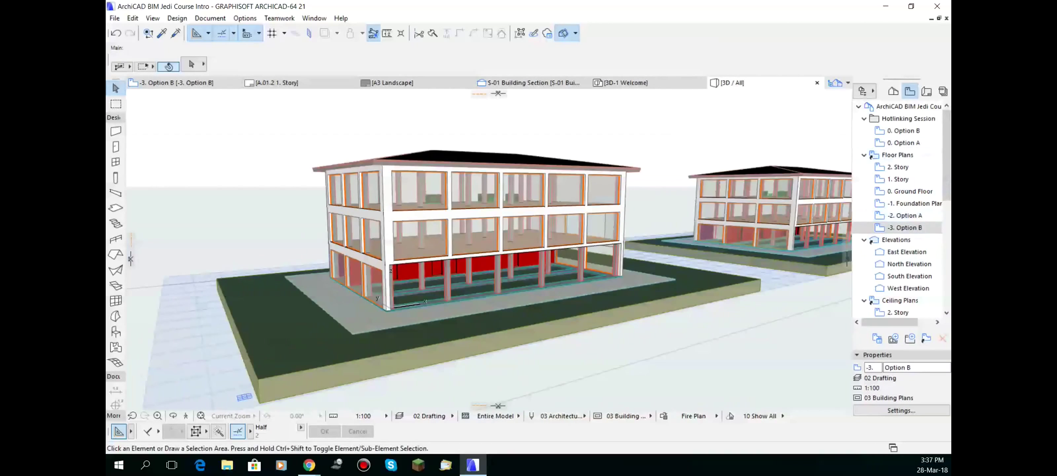
- Open the 0. Ground Floor plan and, in Layer Settings, select the Option A and Option B layers
click(901, 192)
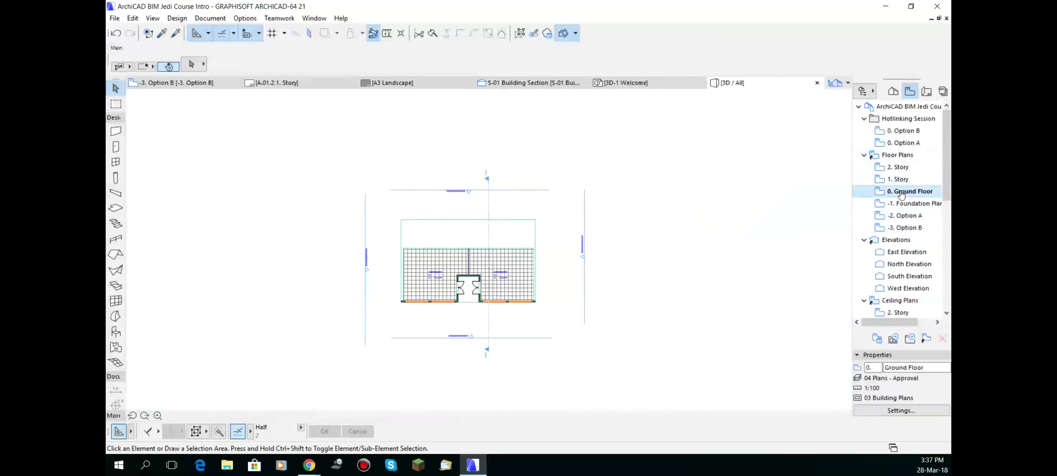
scroll(483, 281, up, 3)
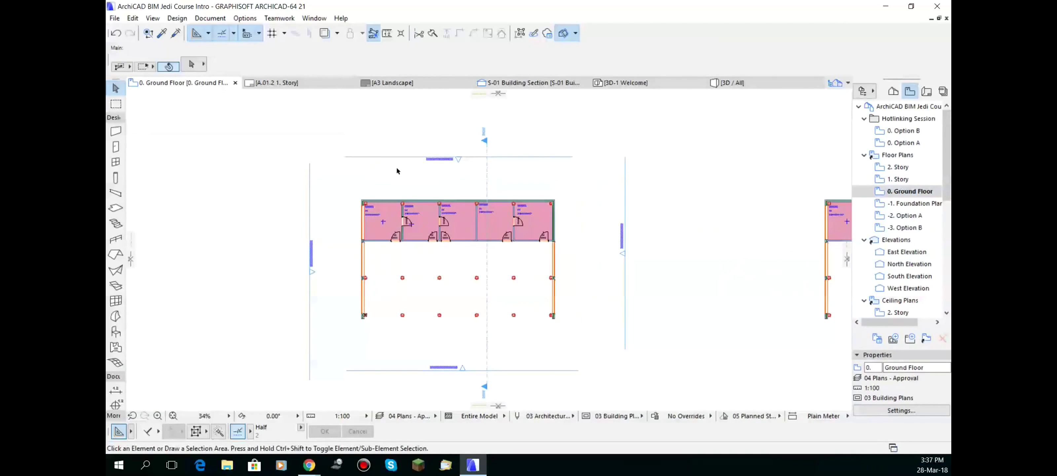
key(ctrl+l)
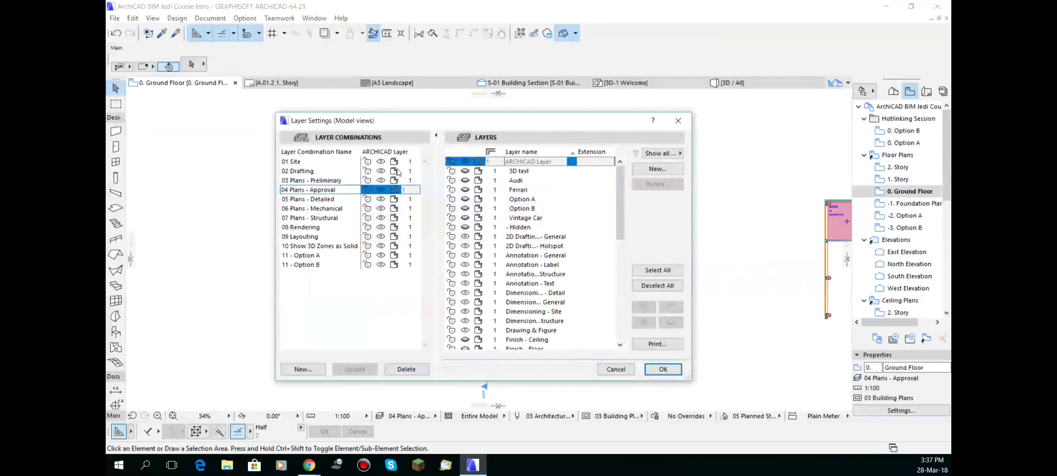
click(532, 199)
click(531, 208)
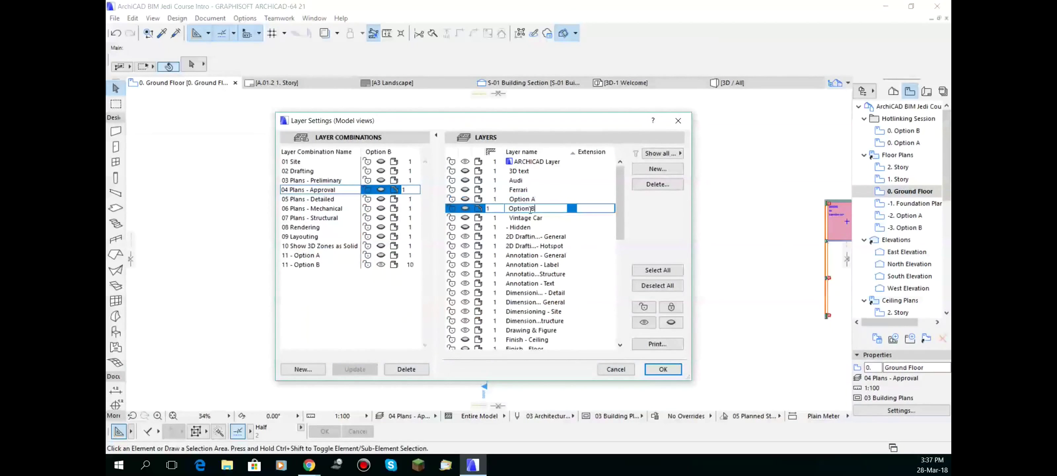
- Compare the layers shown by the 11 - Option A and 11 - Option B combinations, then close the dialog
click(319, 255)
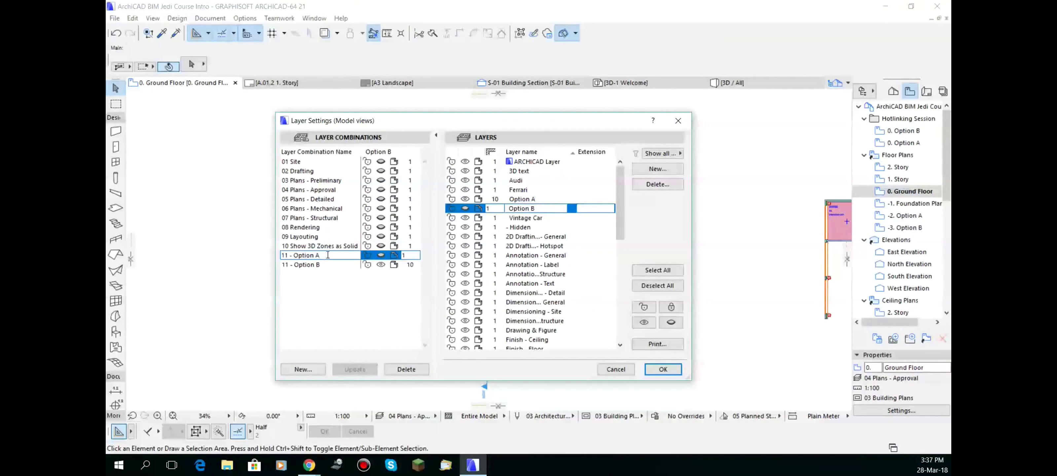
click(327, 264)
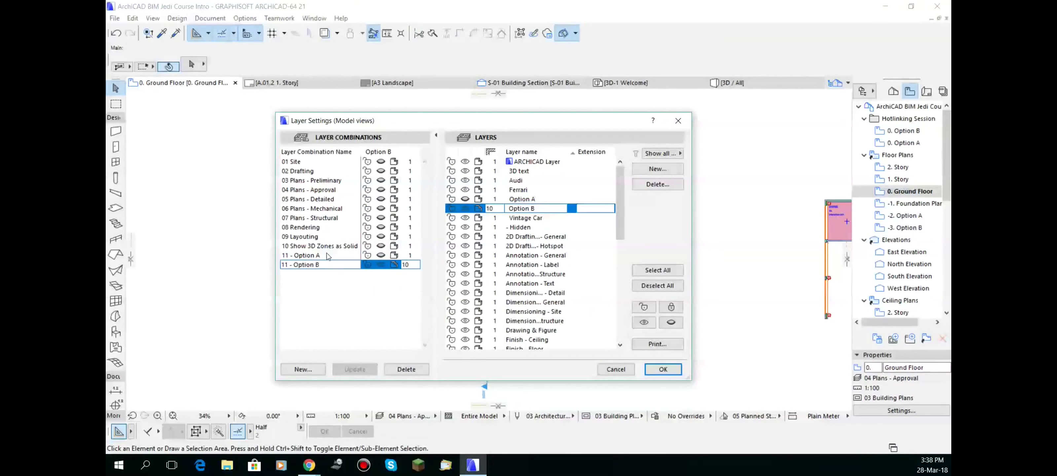
click(328, 254)
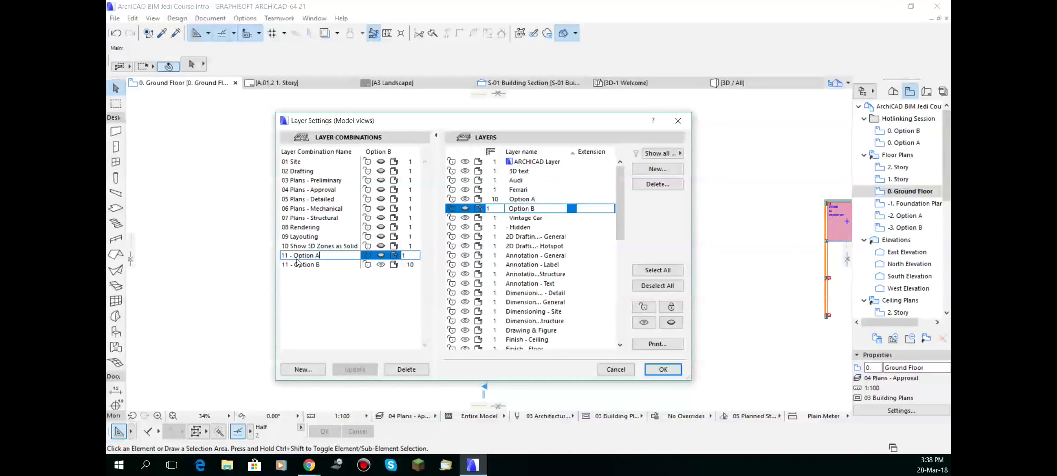
click(496, 200)
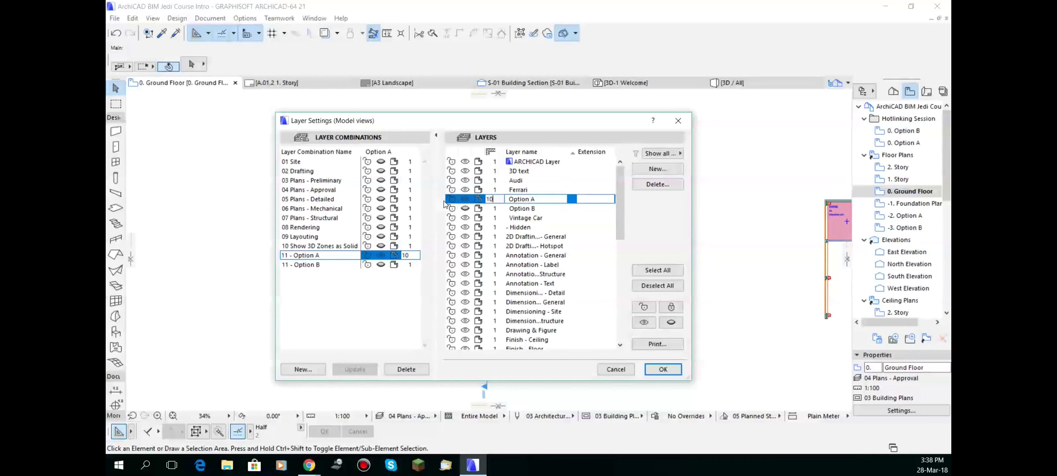
click(309, 264)
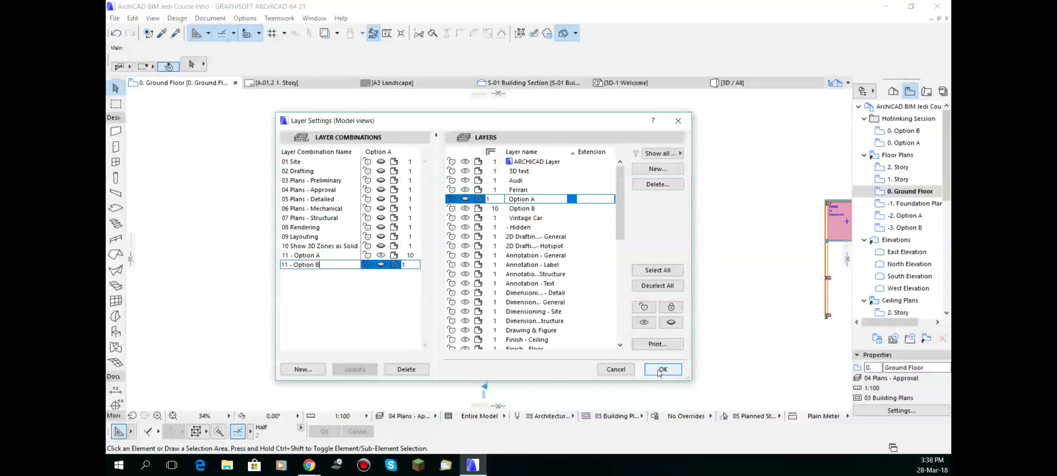
click(630, 371)
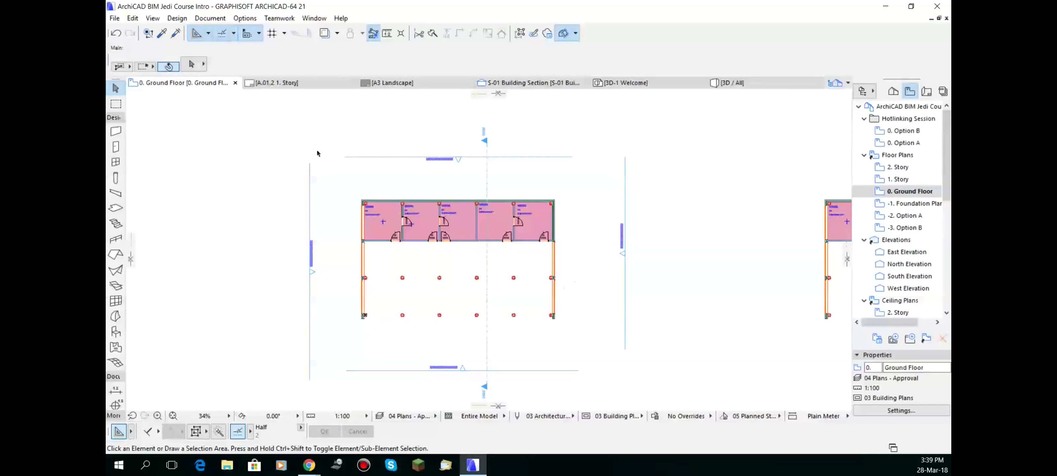
- Start Place Hotlink with master layer Option A and master ID edited to Option A
click(117, 18)
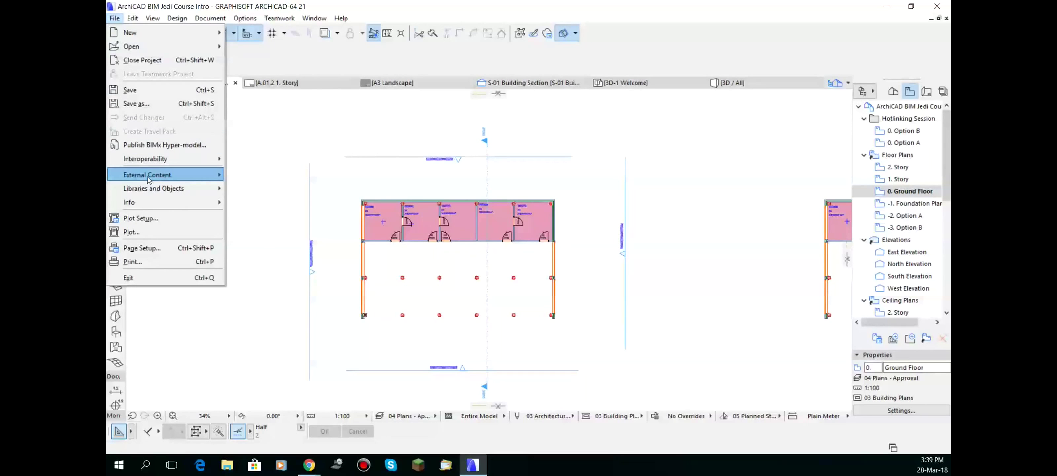
mouse_move(148, 180)
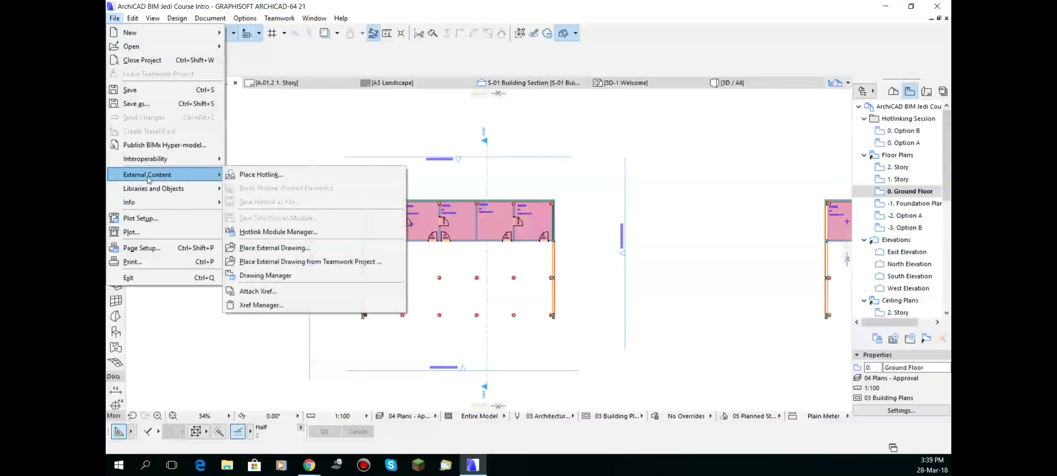
click(263, 175)
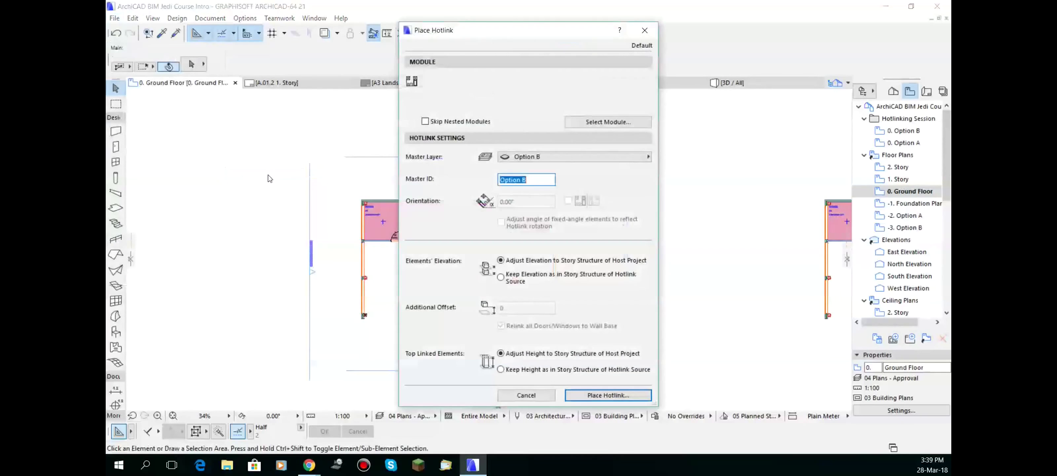
click(574, 155)
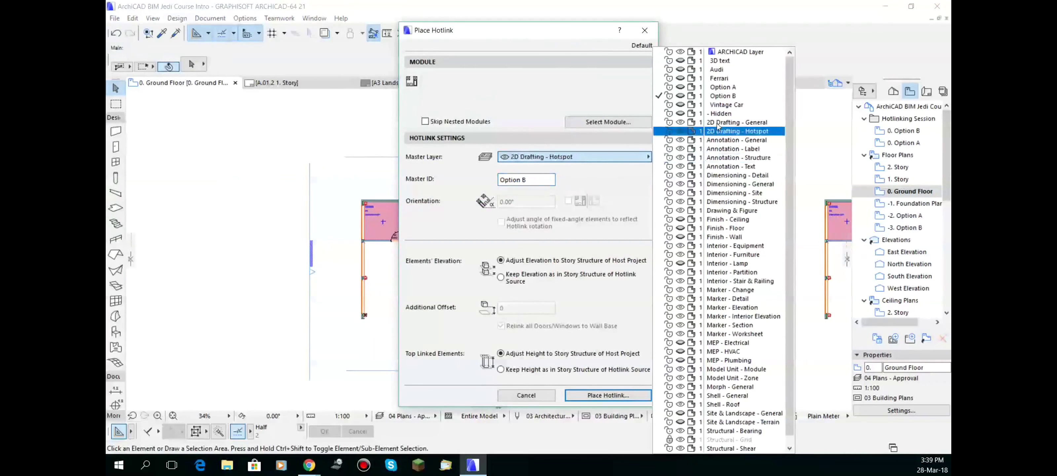
click(717, 87)
click(540, 183)
key(BackSpace)
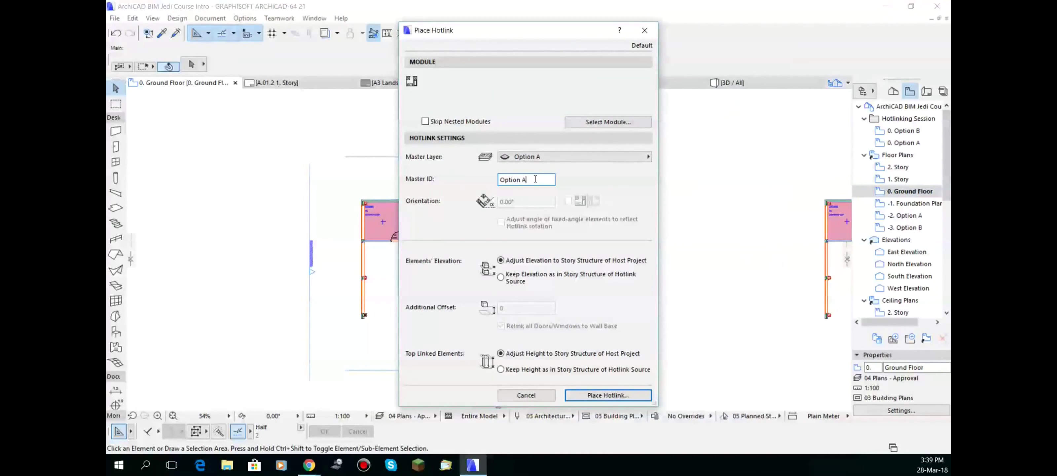
click(616, 123)
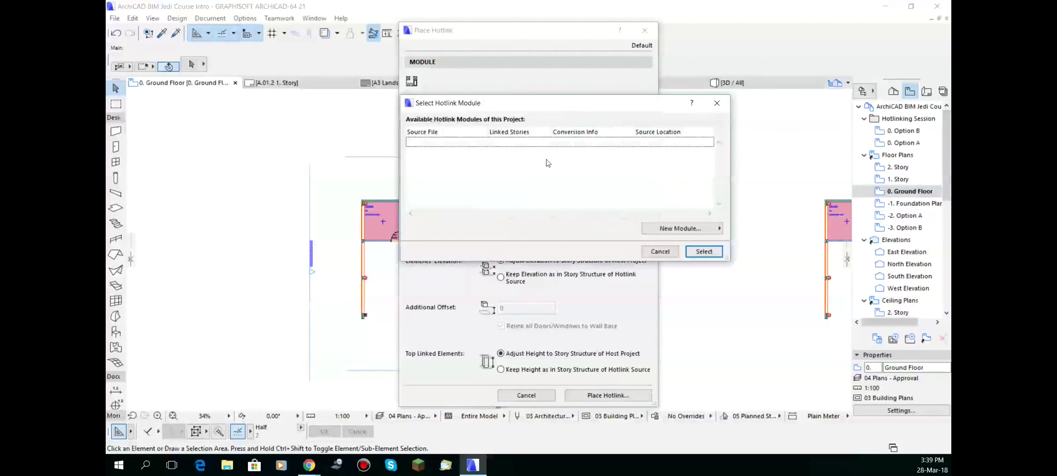
- Create a new module from file using ArchiCAD BIM Jedi Course Intro.pln as the source project
click(691, 230)
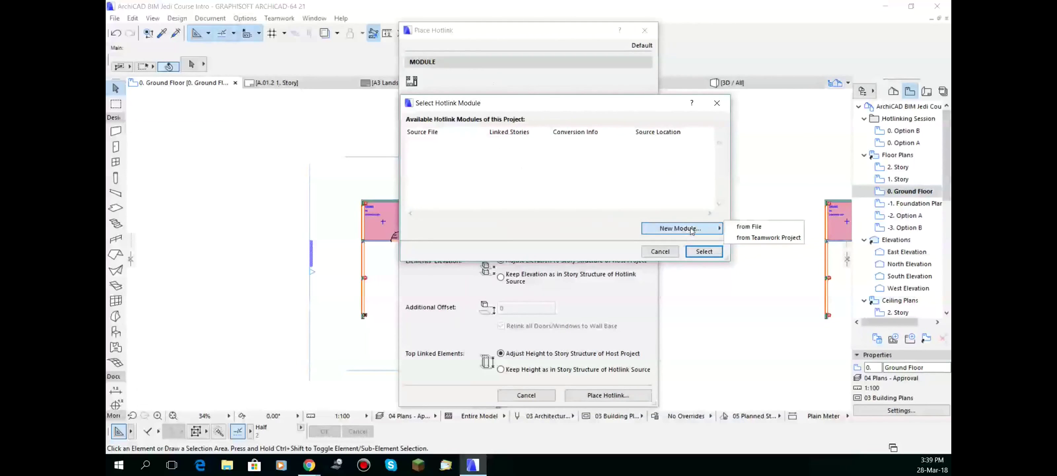
click(753, 226)
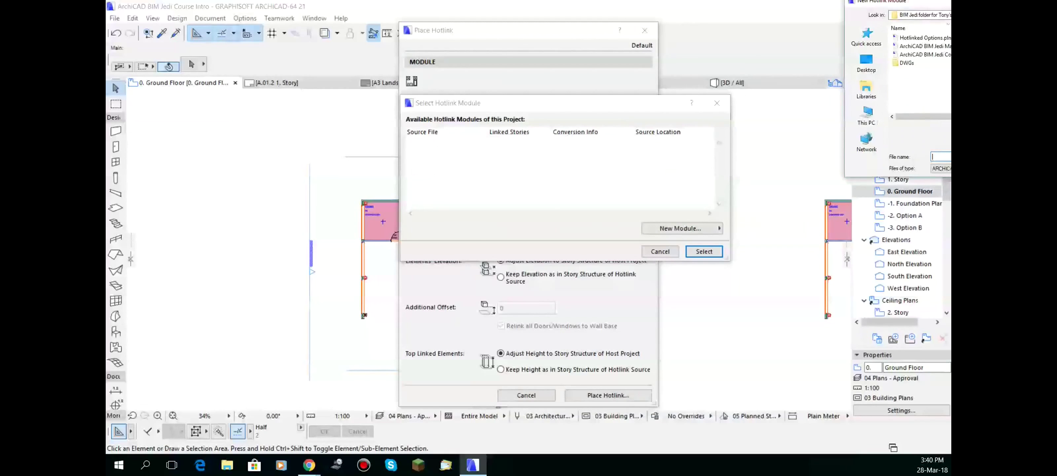
drag(581, 105, 327, 135)
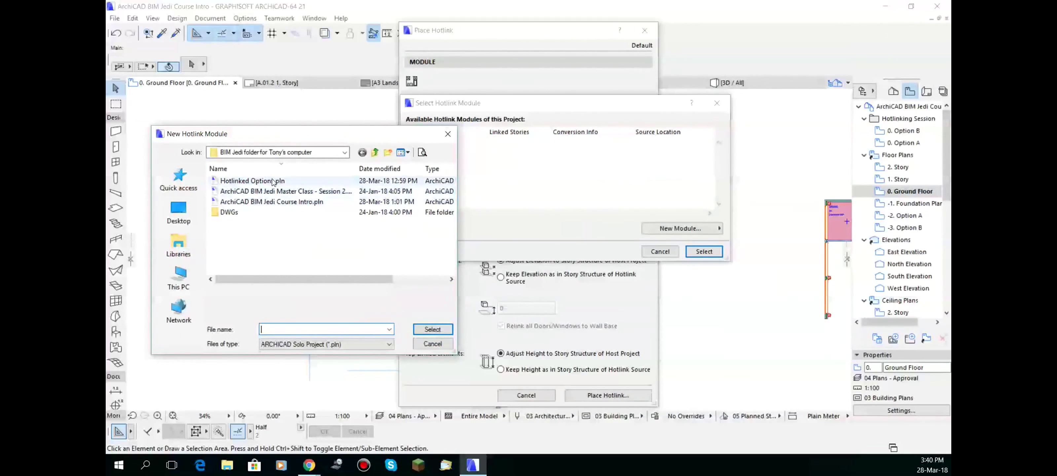
click(272, 182)
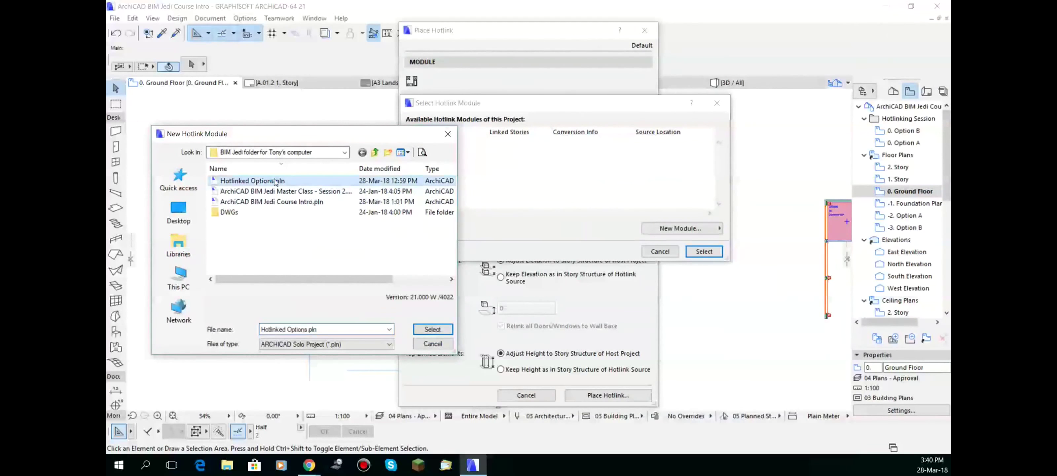
click(297, 203)
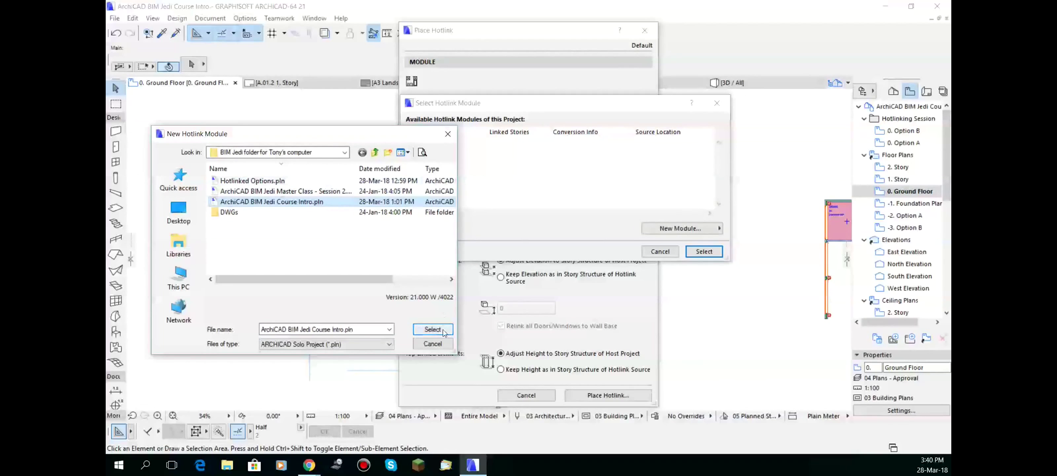
click(432, 329)
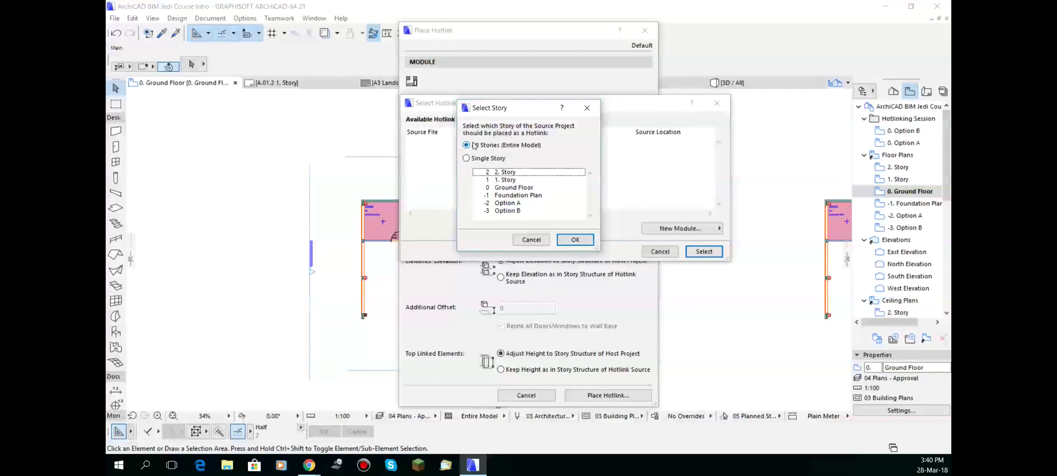
- Link only the single -2 Option A story as the module and place the hotlink
click(507, 146)
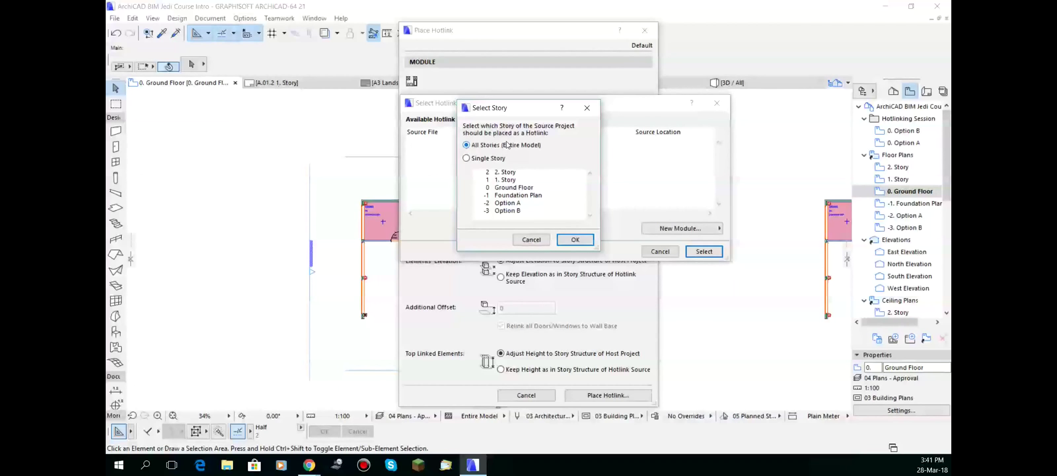
click(475, 160)
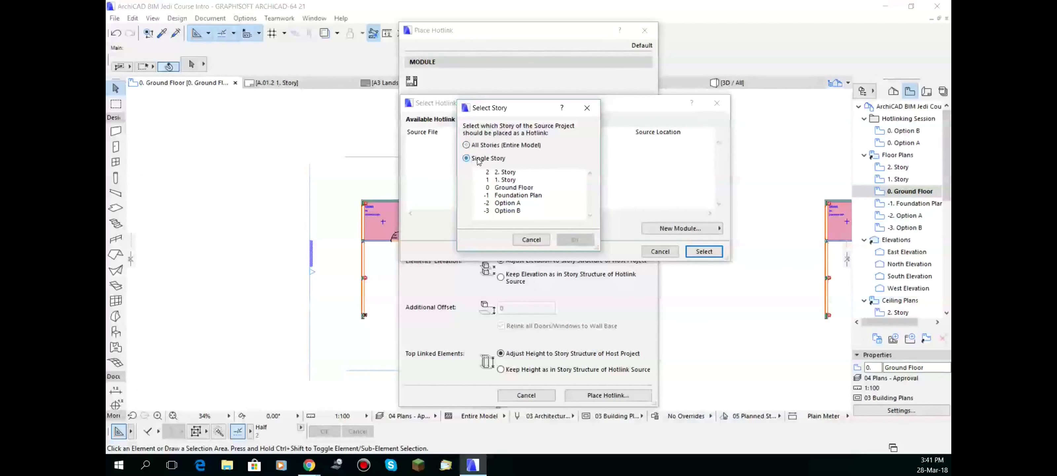
click(506, 203)
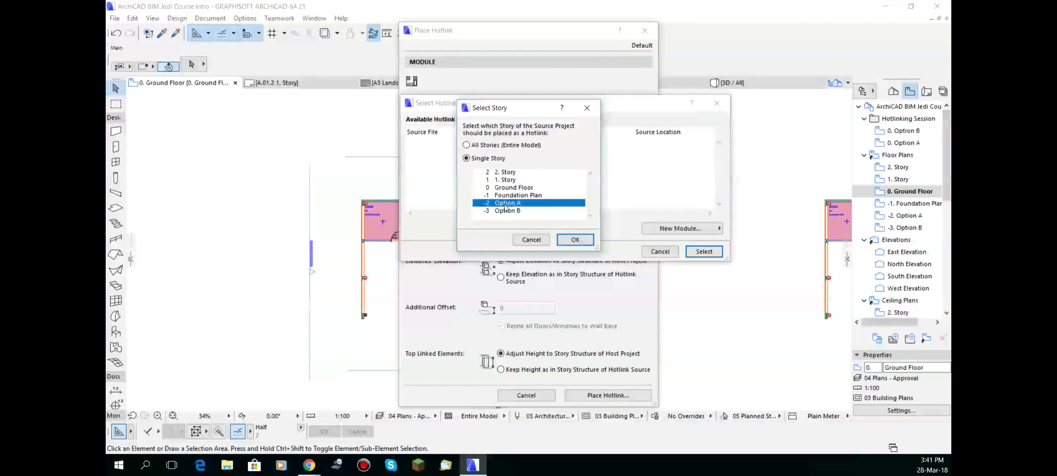
click(583, 241)
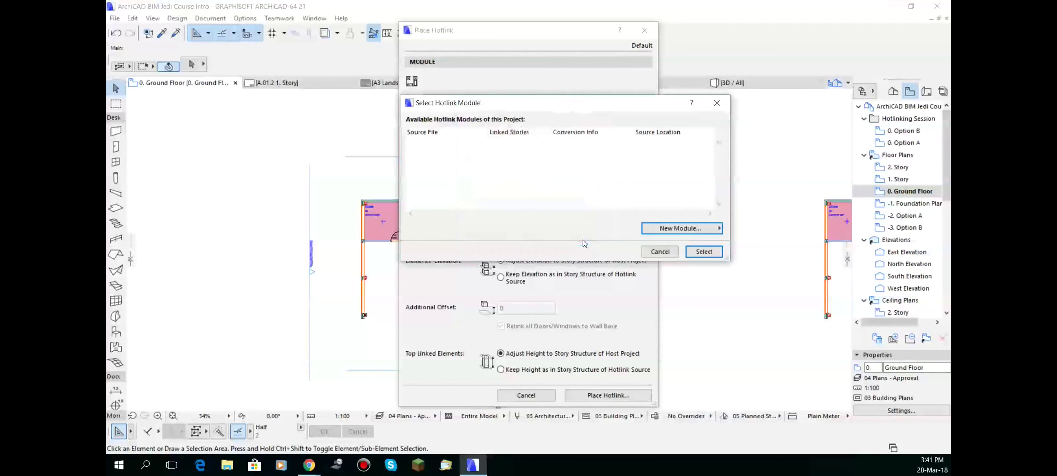
click(704, 251)
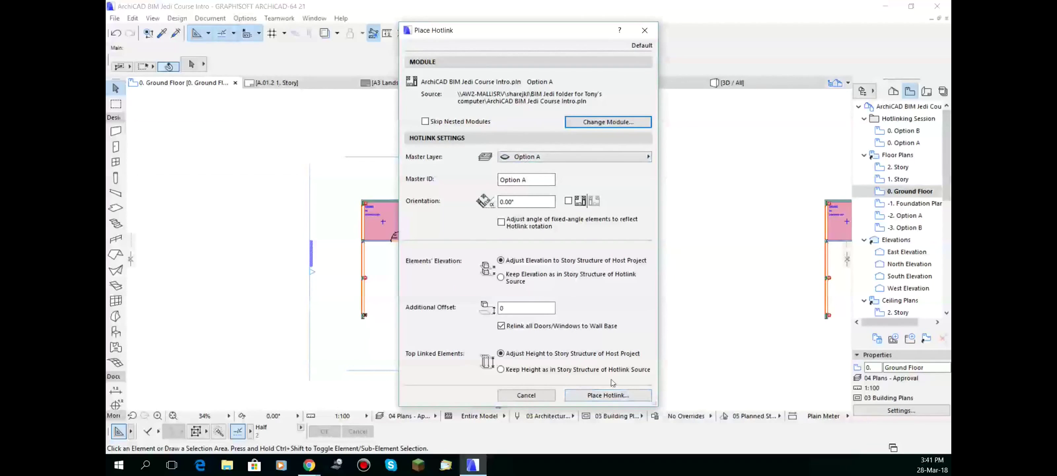
click(627, 396)
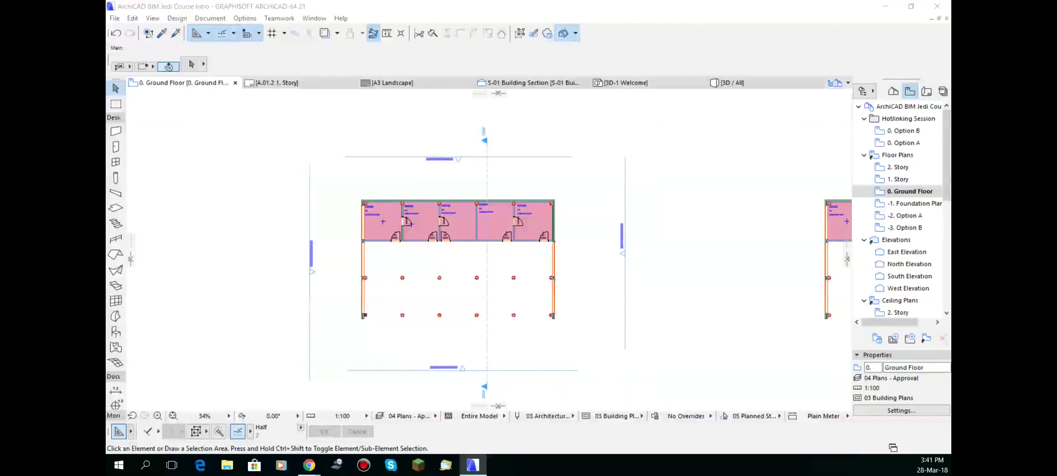
- Show the hidden Option A layer, then paste the copied slab and entrance door in place
drag(940, 12, 585, 205)
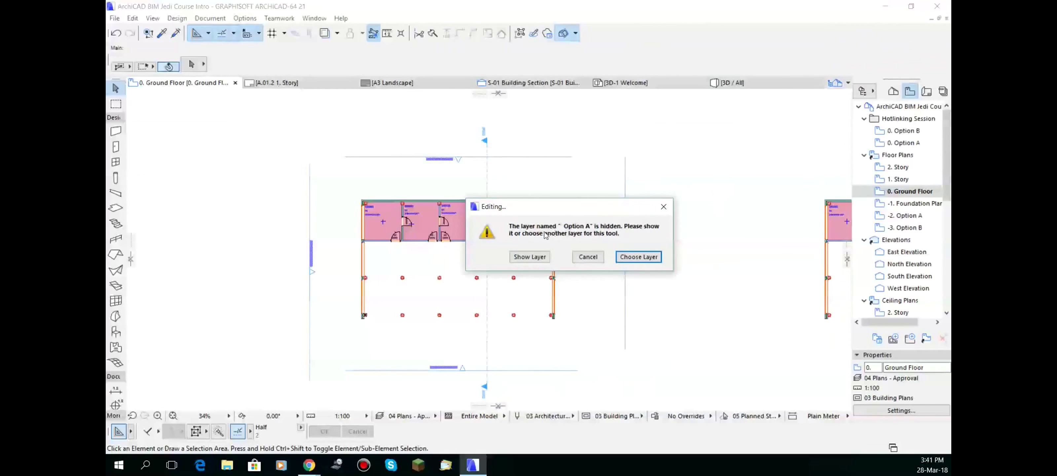
click(543, 255)
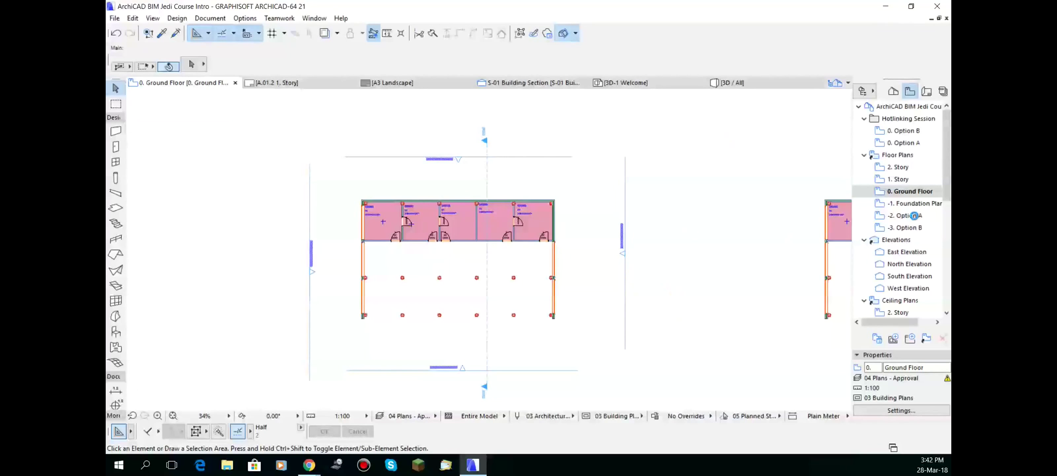
key(ctrl+v)
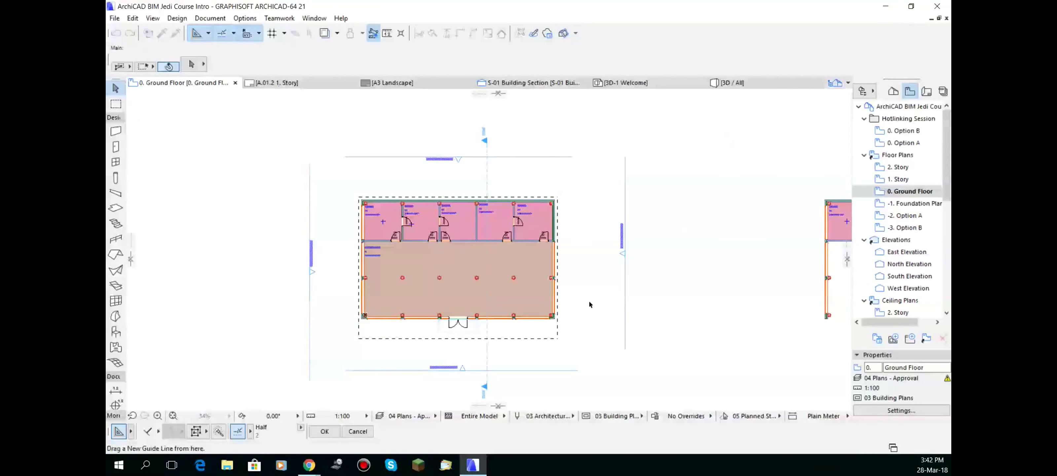
click(589, 304)
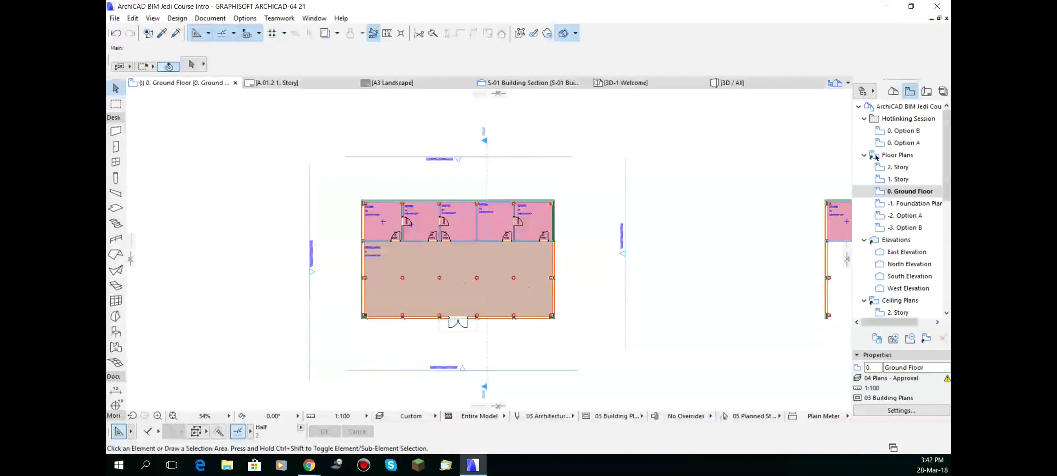
- Compare the Option A and Option B views in the Navigator
double_click(905, 143)
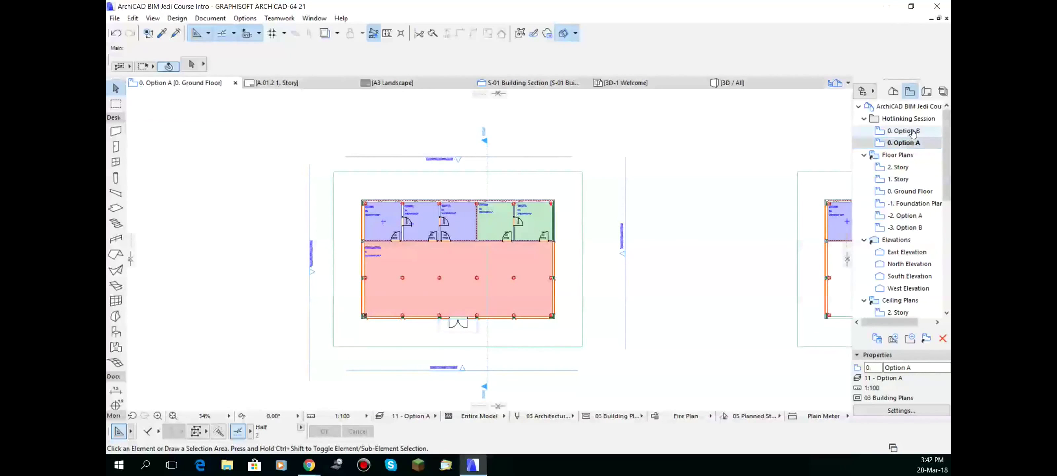
click(911, 131)
double_click(912, 131)
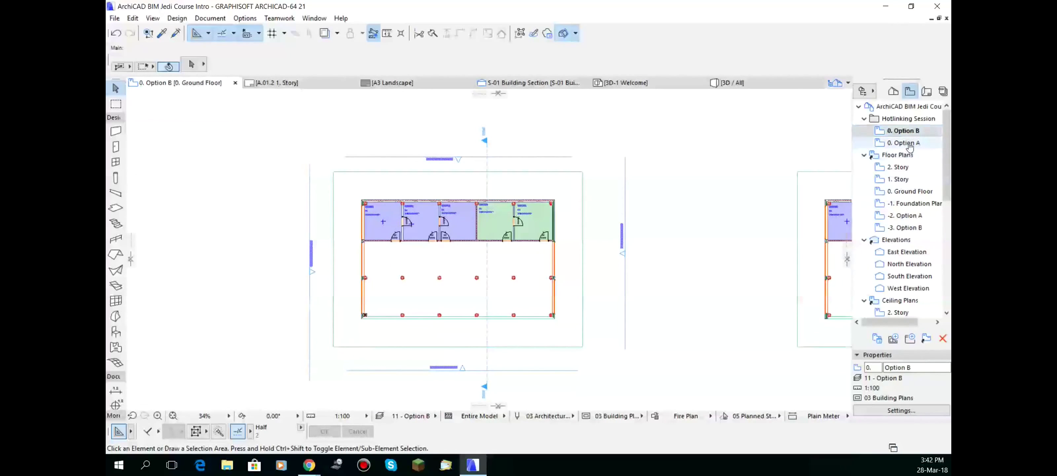
click(911, 144)
double_click(911, 144)
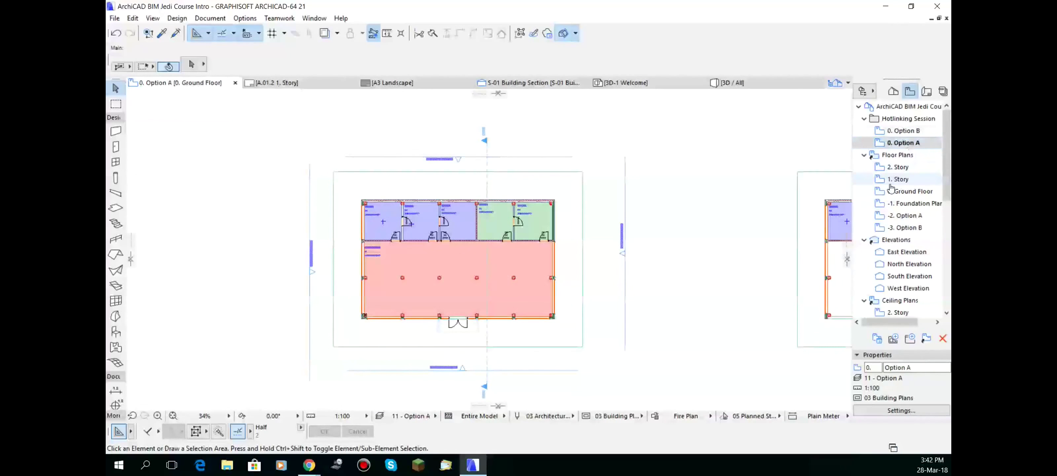
- Inspect the -2. Option A story with Trace & Reference on, then return to Ground Floor
double_click(911, 192)
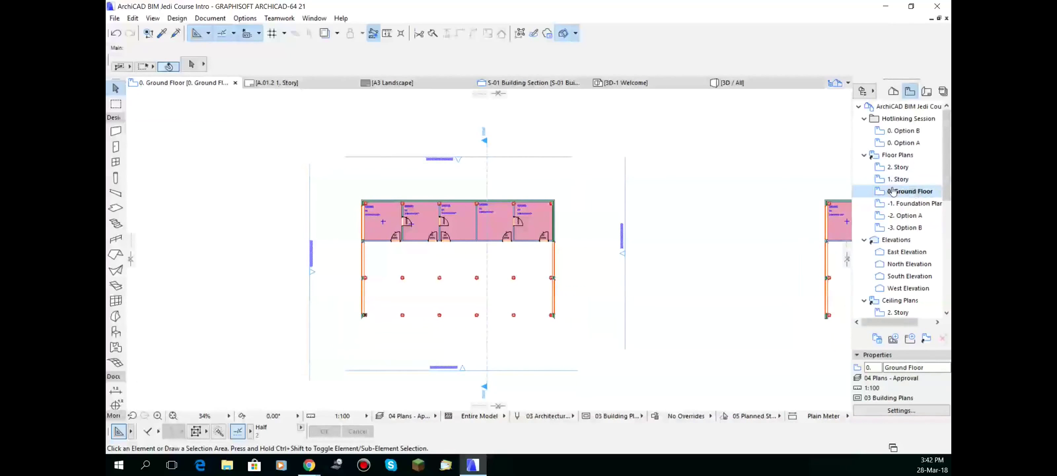
click(903, 216)
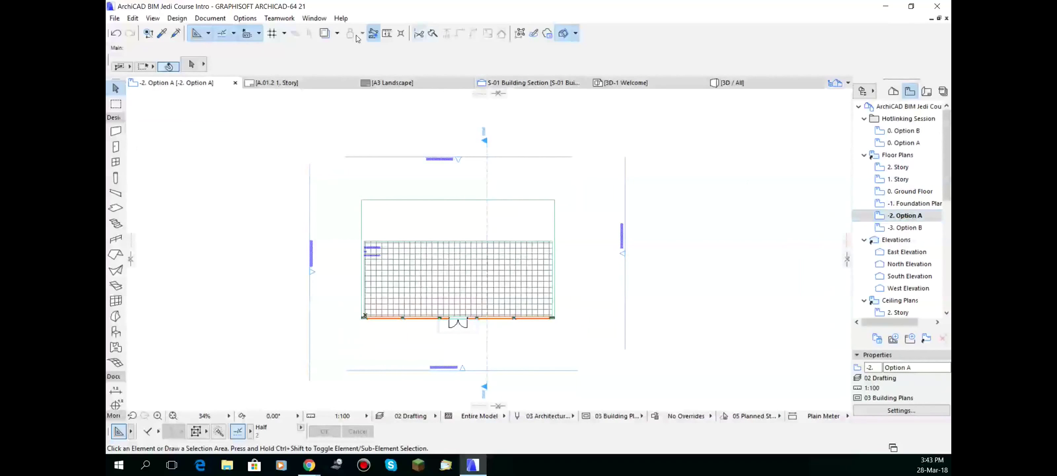
click(327, 34)
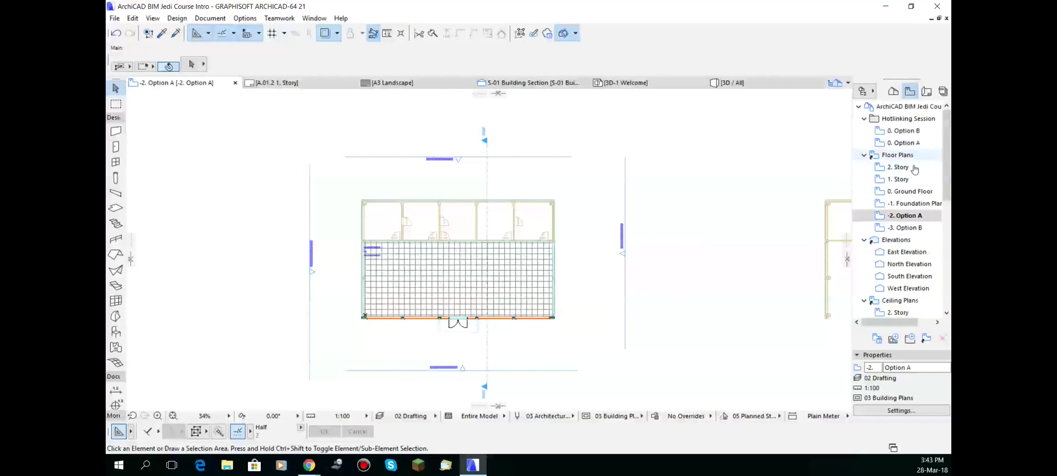
click(913, 193)
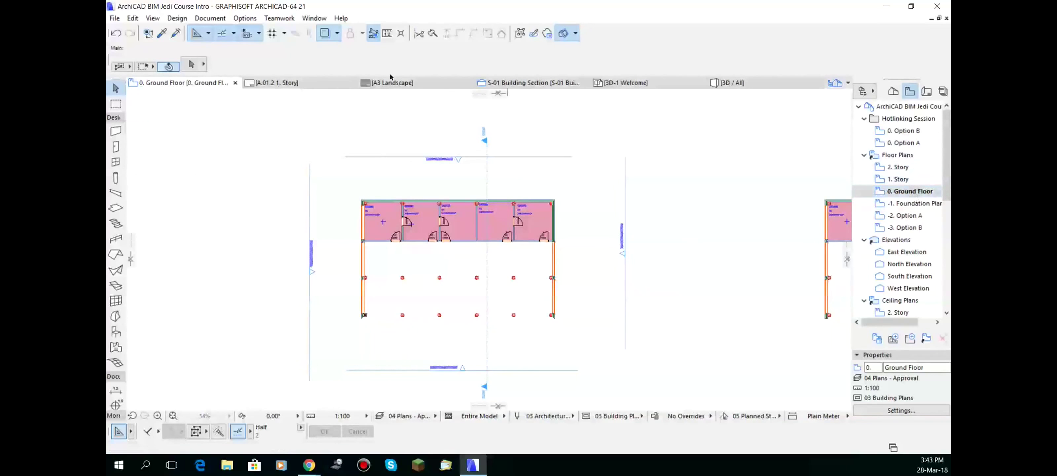
- Start a Place Hotlink with master layer Option B and master ID Option B
click(114, 18)
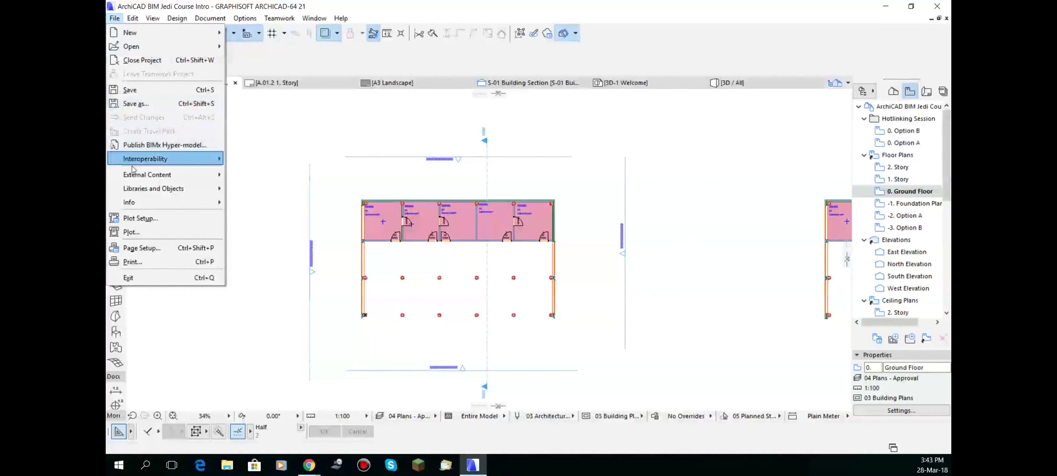
mouse_move(146, 174)
click(255, 174)
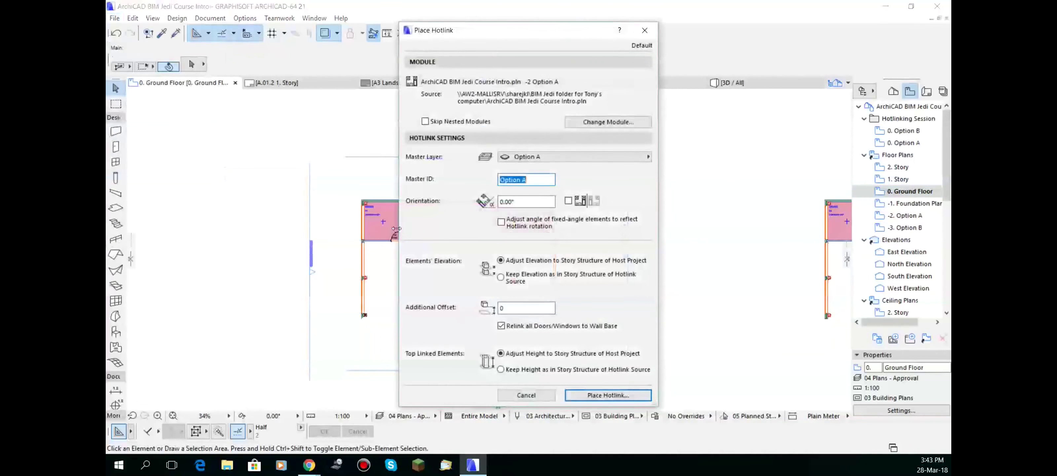
click(619, 156)
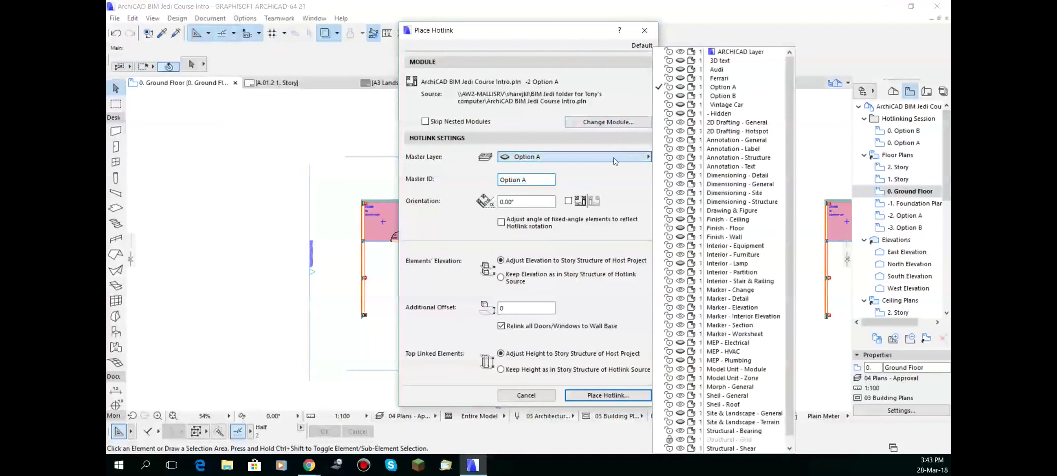
click(723, 96)
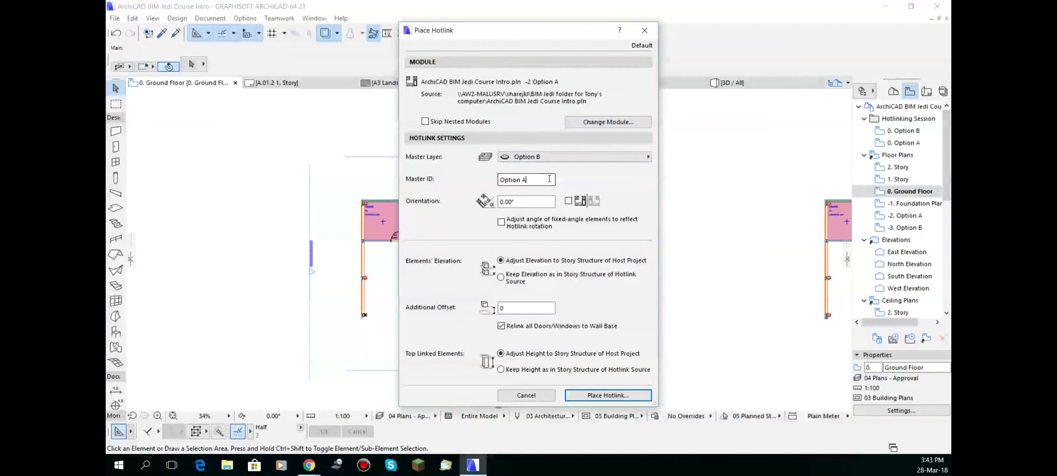
click(547, 179)
key(BackSpace)
text(B)
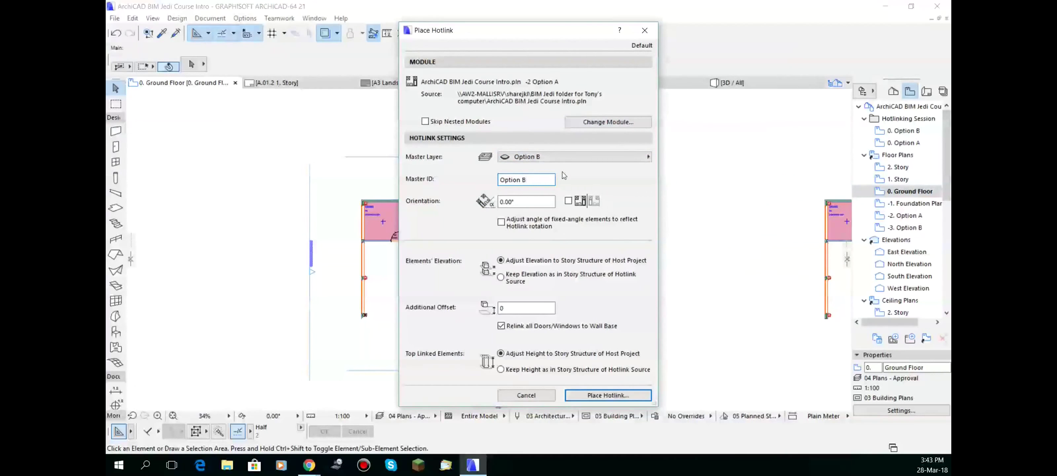
- Use the -3 Option B story of ArchiCAD BIM Jedi Course Intro.pln as a new module and place it
click(619, 124)
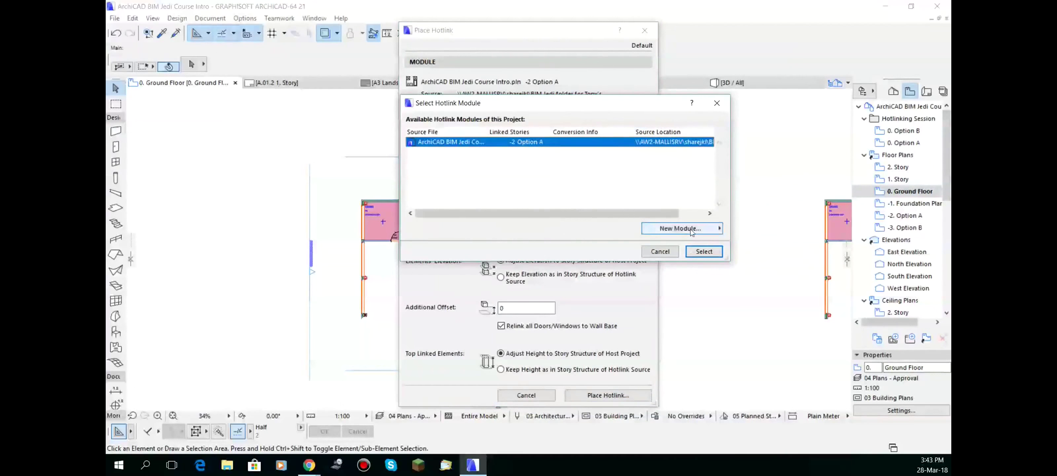
click(709, 228)
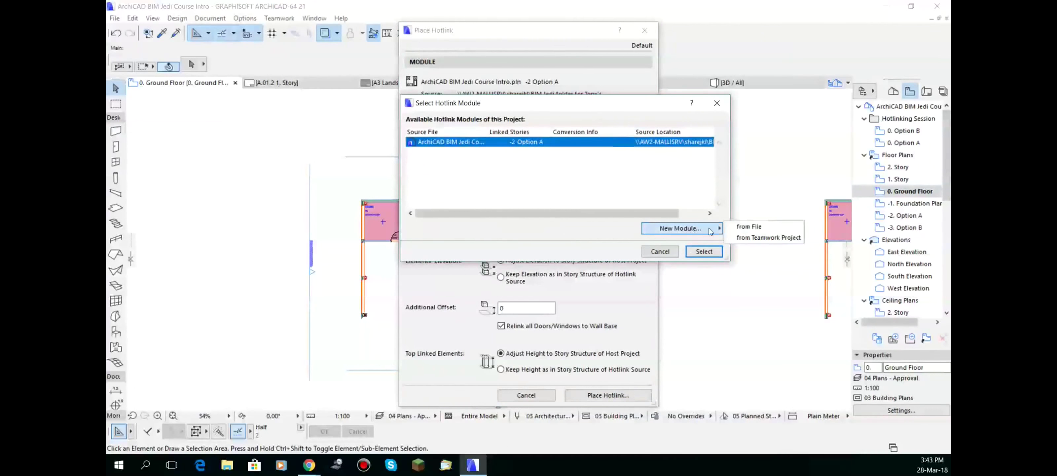
click(751, 228)
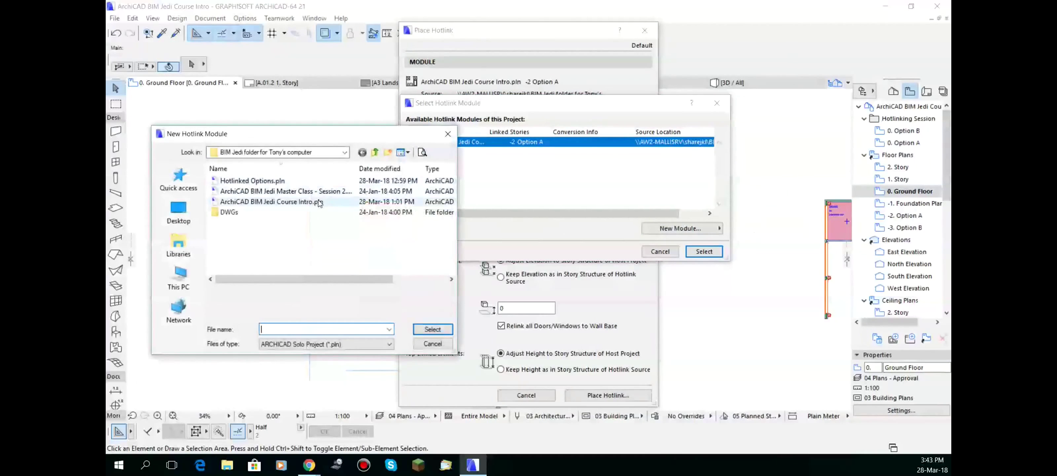
click(319, 201)
click(433, 329)
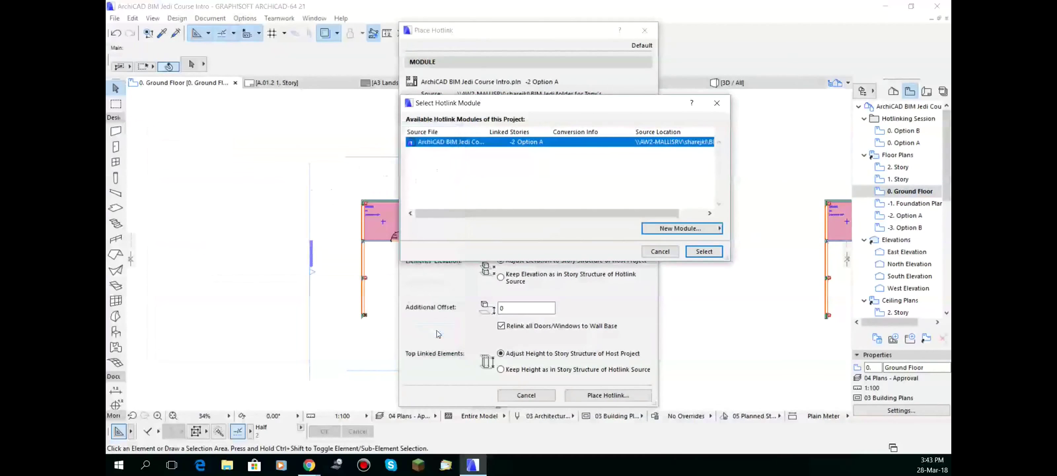
click(511, 210)
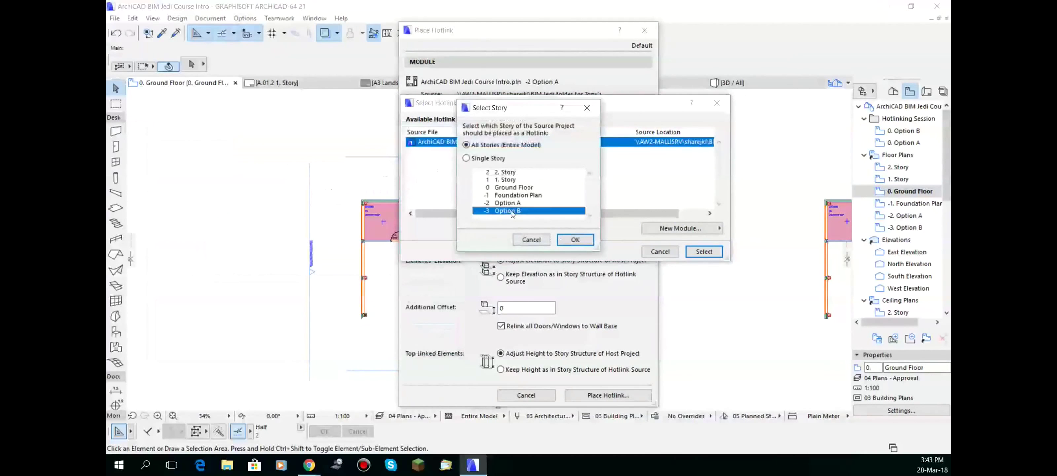
click(575, 240)
click(703, 252)
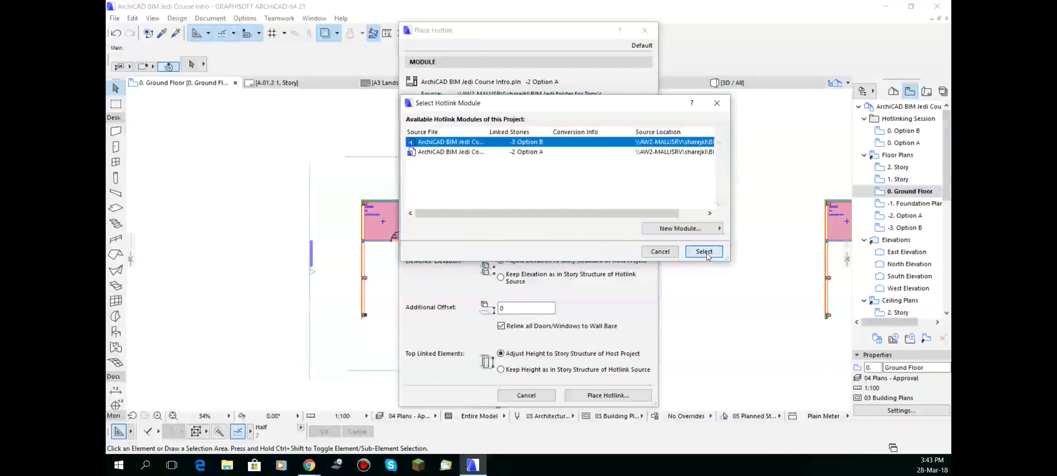
click(604, 396)
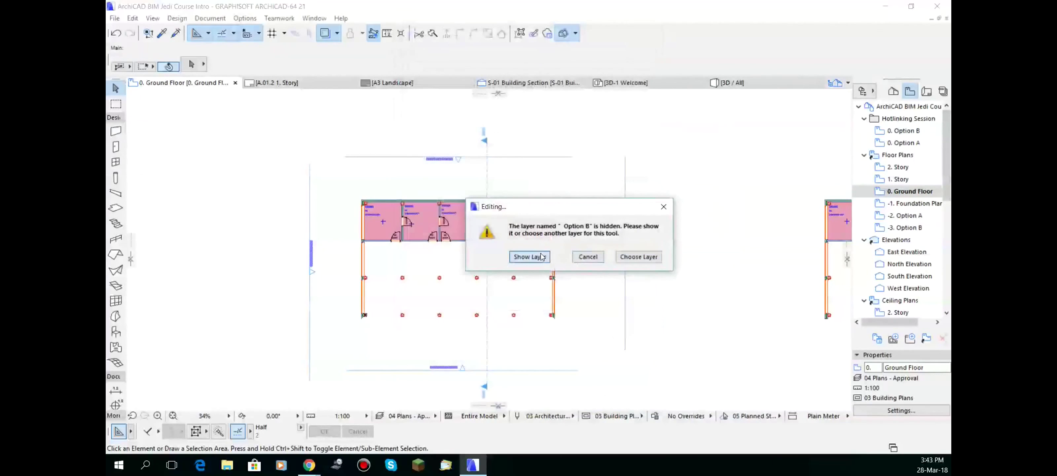
- Show the hidden Option B layer, position the hotlink, and switch to the Option B view
click(530, 257)
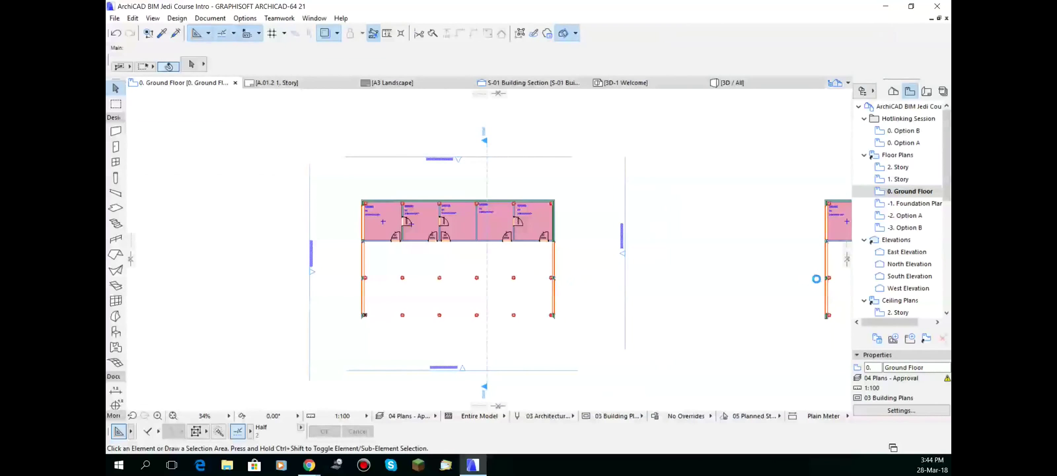
key(ctrl+d)
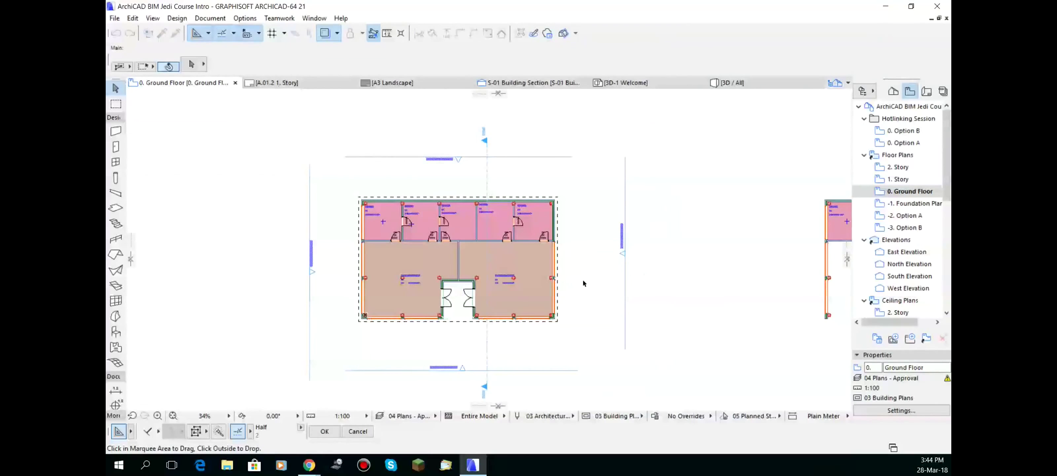
click(583, 284)
click(591, 295)
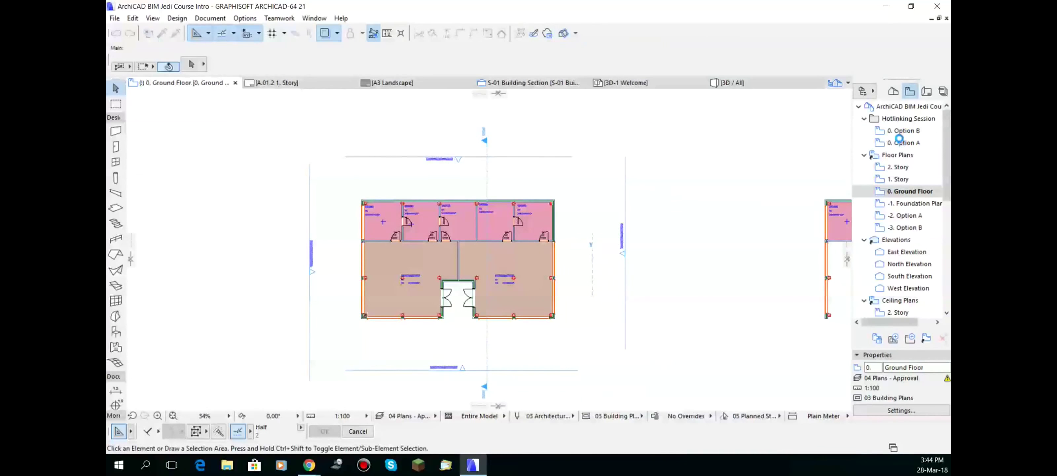
click(906, 132)
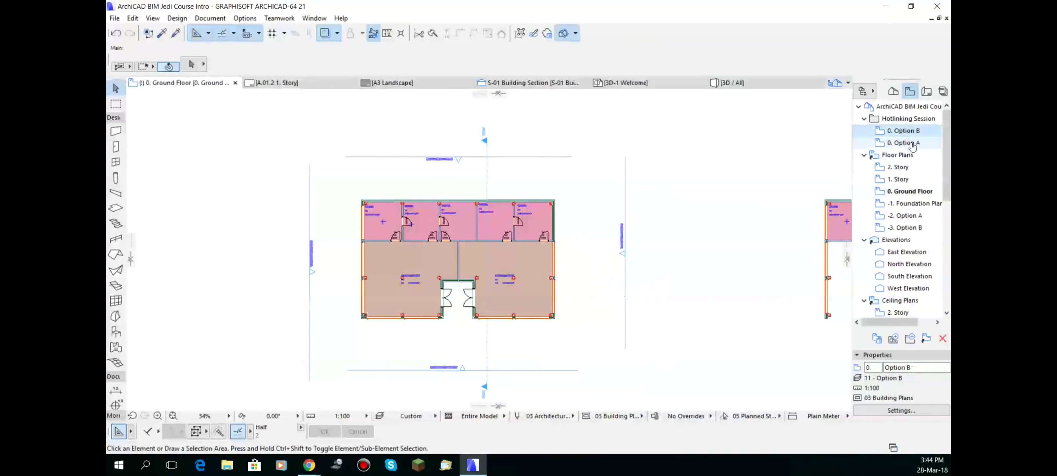
click(905, 143)
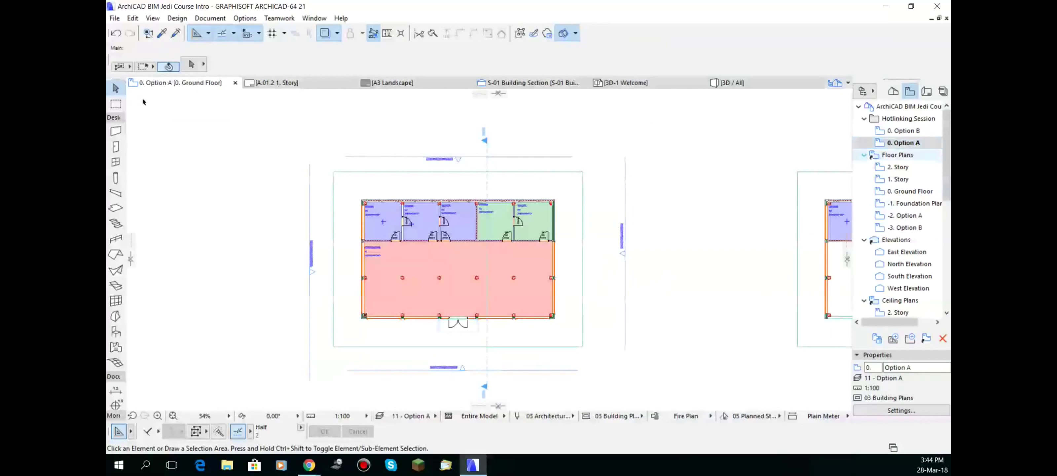
click(115, 104)
click(118, 63)
click(143, 60)
click(281, 121)
click(649, 375)
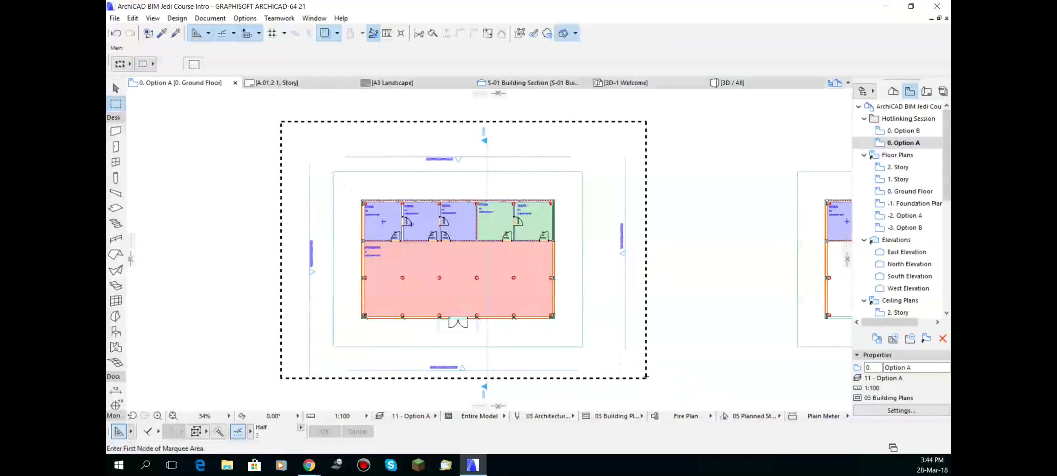
key(F5)
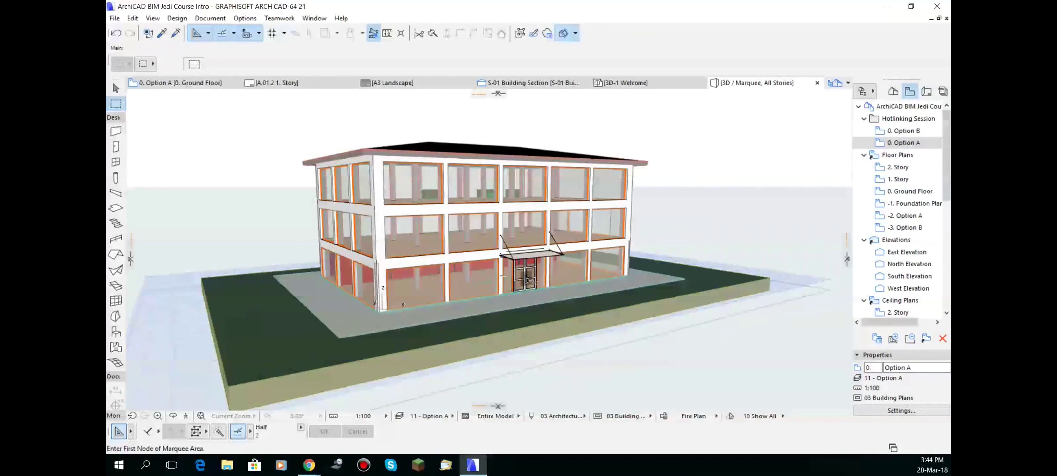
key(ctrl+l)
- Apply the 11 - Option B layer combination and set graphic overrides to No Overrides
click(298, 265)
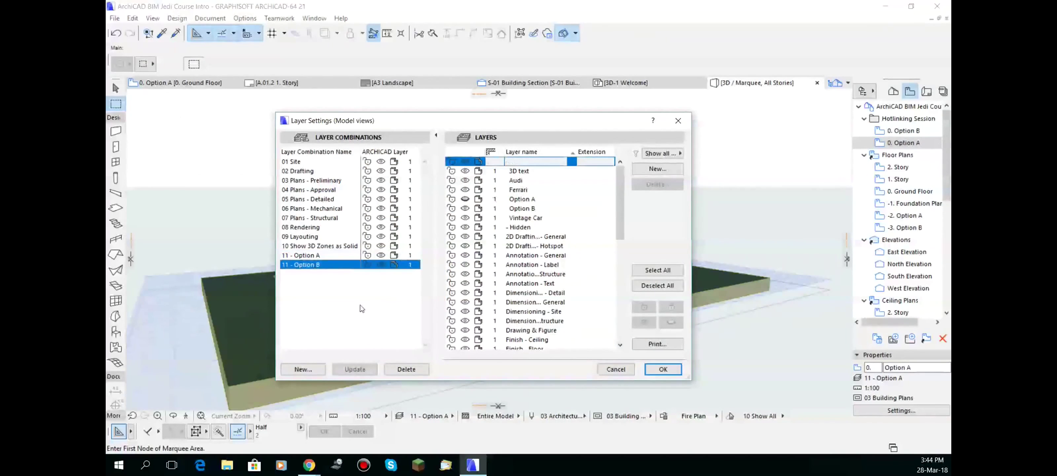
click(663, 369)
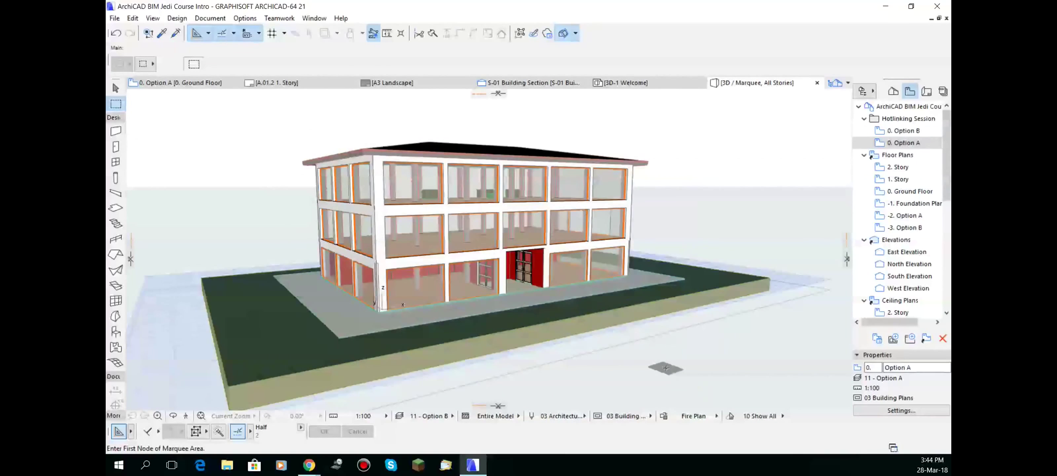
click(665, 416)
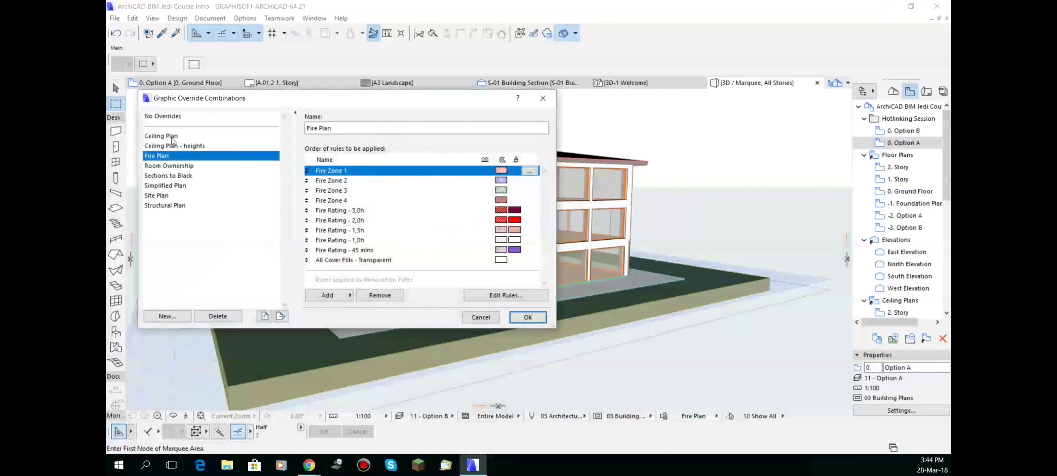
click(165, 117)
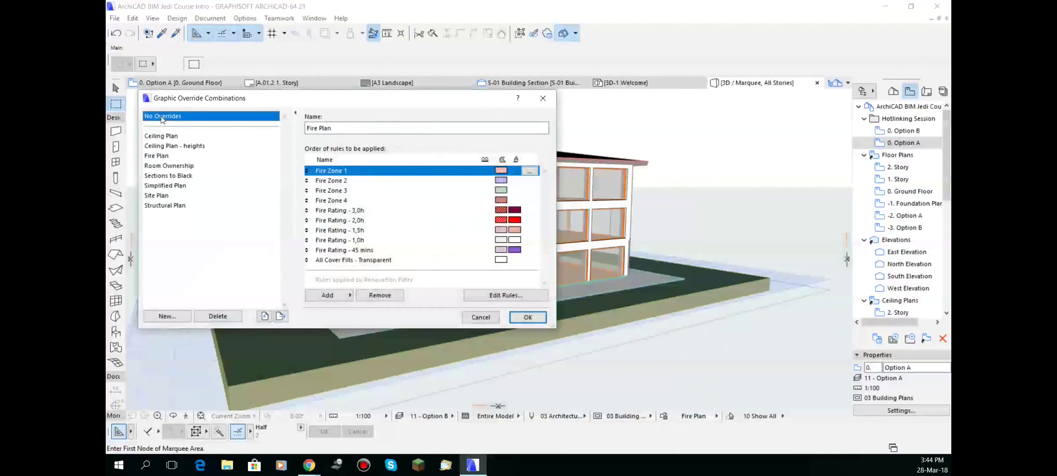
click(528, 317)
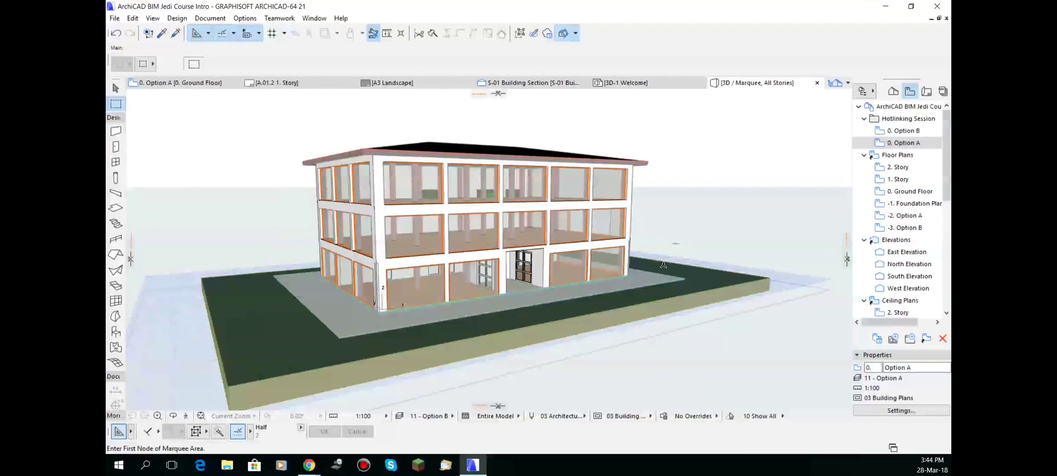
- Orbit the 3D model to inspect the building, then open the 0. Ground Floor plan
shift+middle_drag(586, 338, 457, 286)
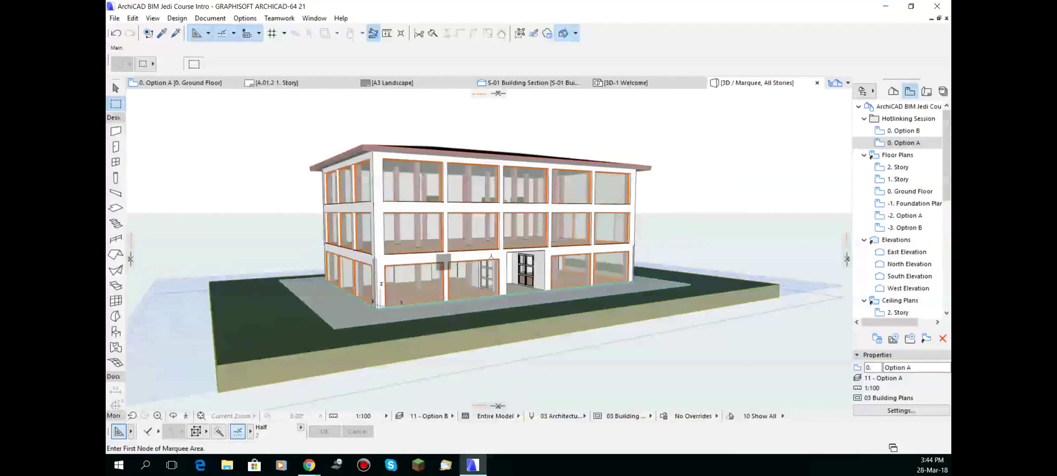
scroll(432, 270, up, 3)
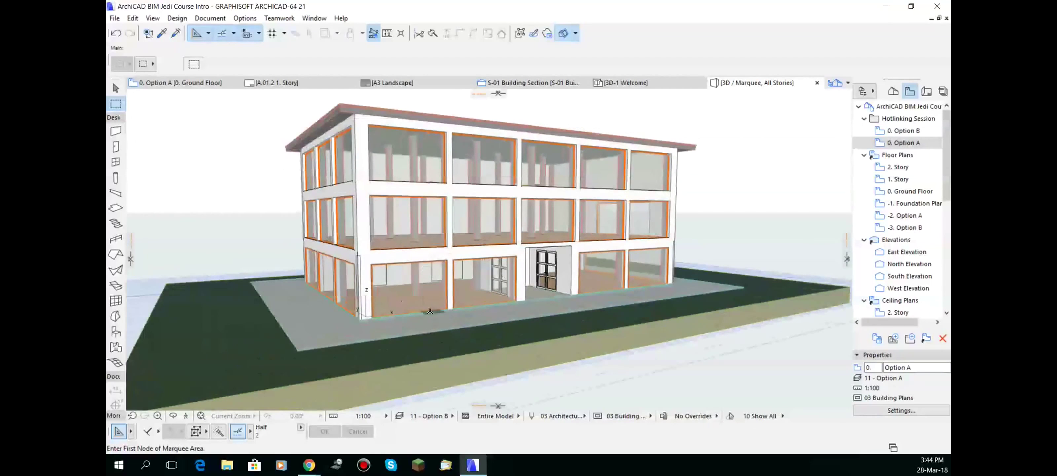
shift+middle_drag(515, 229, 533, 262)
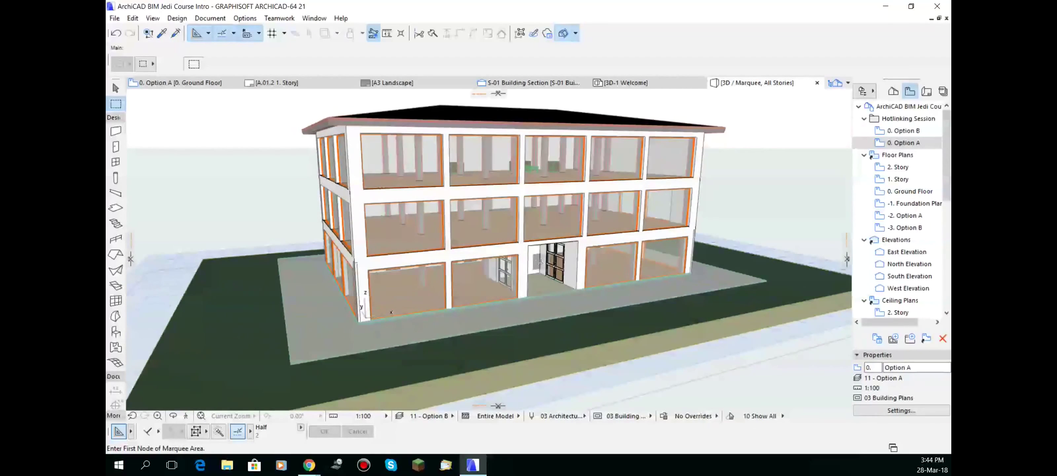
scroll(574, 287, down, 3)
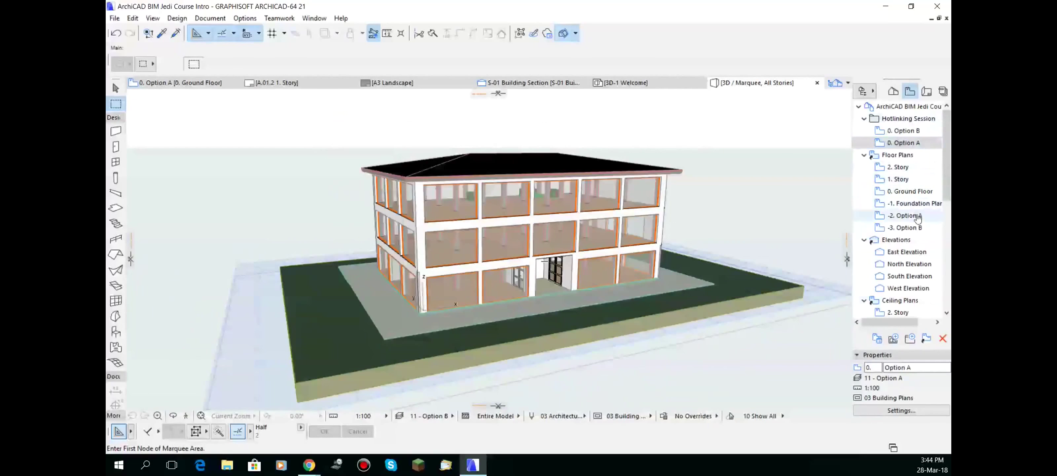
double_click(920, 194)
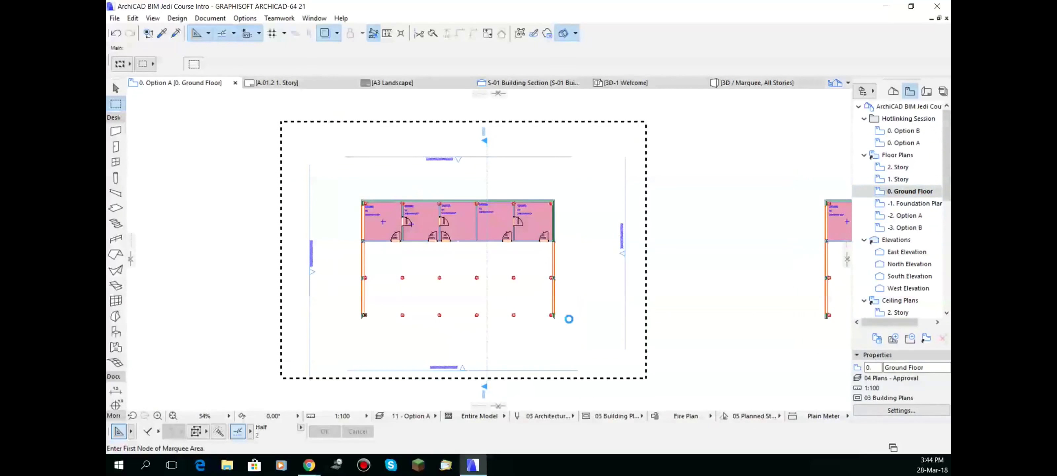
- Pan the plan to frame the main ground-floor building and open the File menu
middle_drag(701, 287, 403, 304)
middle_drag(604, 318, 538, 275)
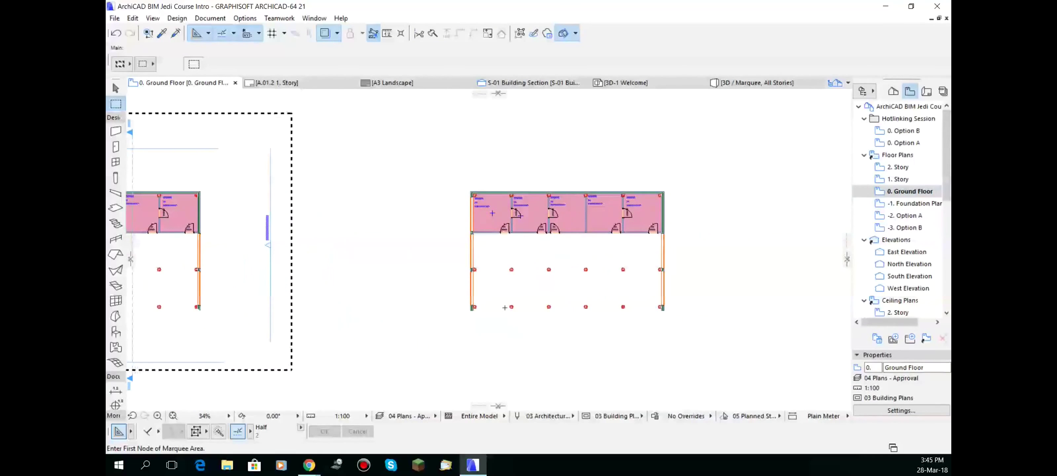
click(116, 19)
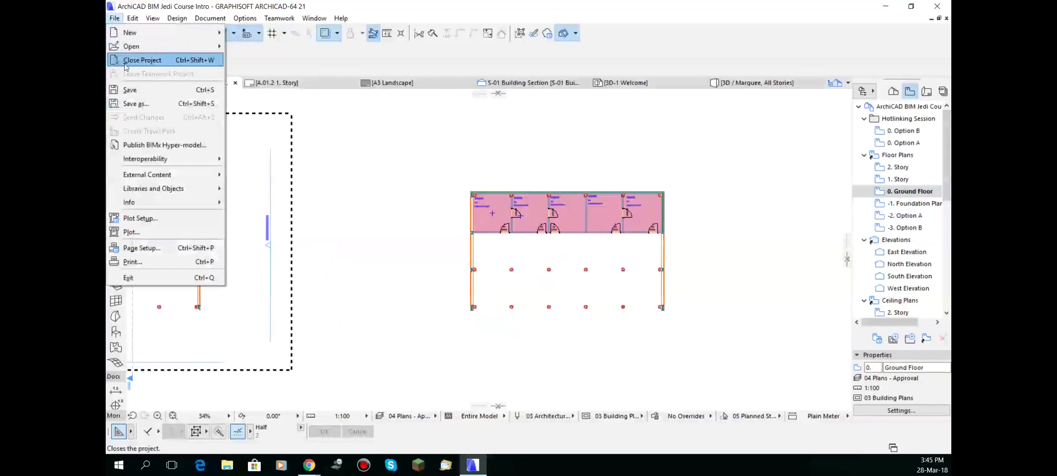
- Set the hotlink module to a new module from Hotlinked Options.pln, story Option A
mouse_move(152, 175)
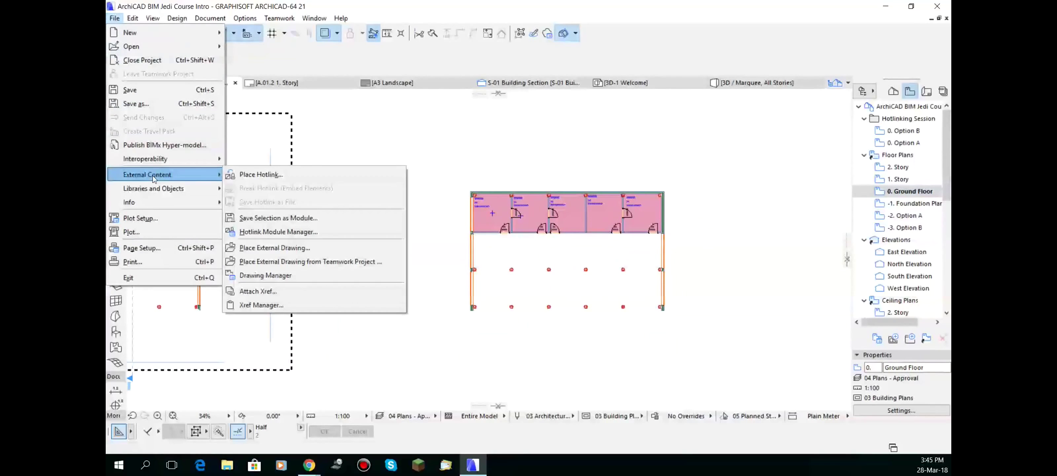
click(274, 176)
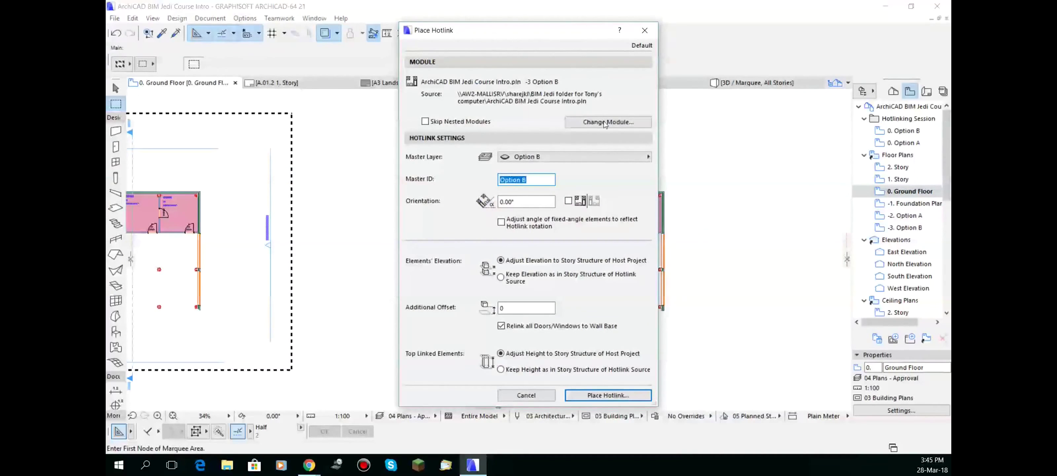
click(622, 123)
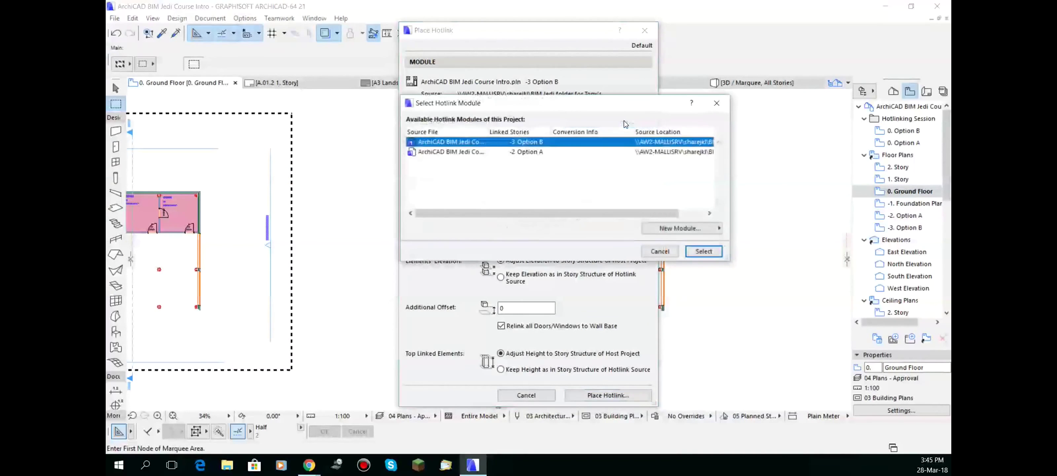
click(680, 228)
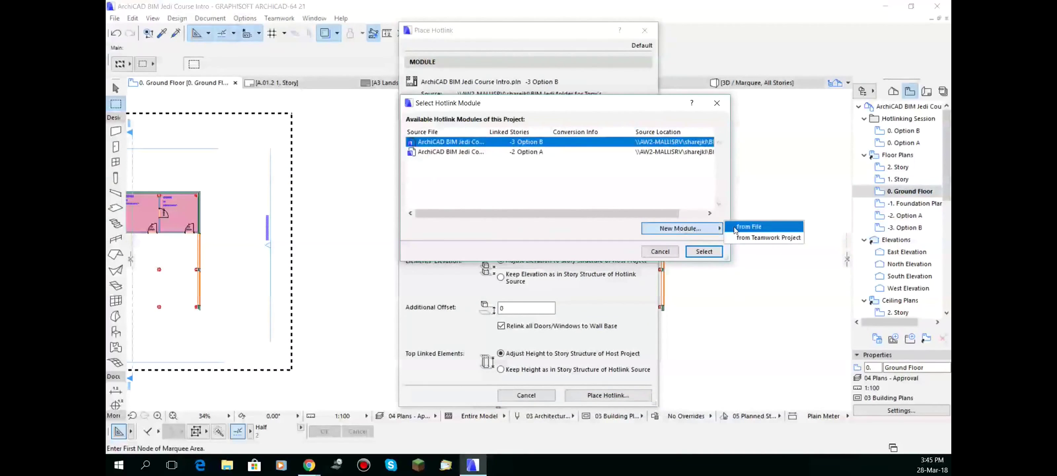
click(734, 226)
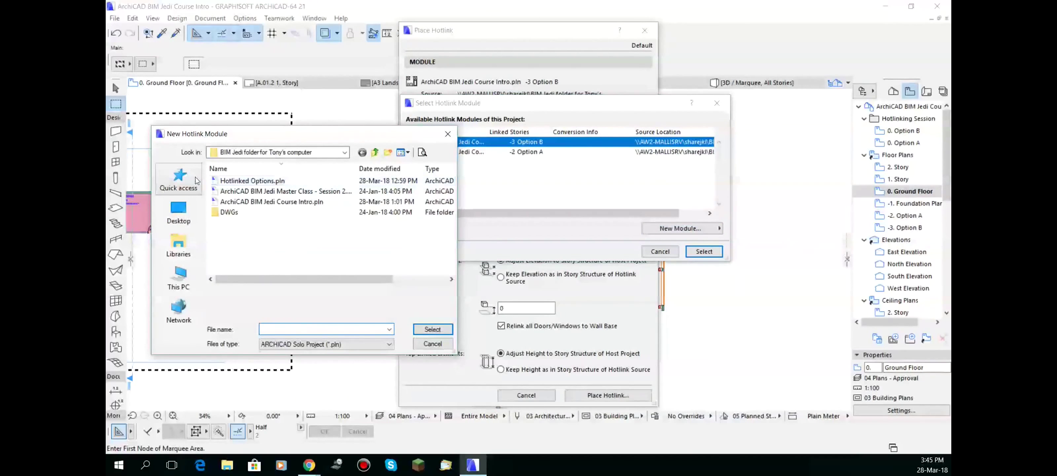
click(259, 184)
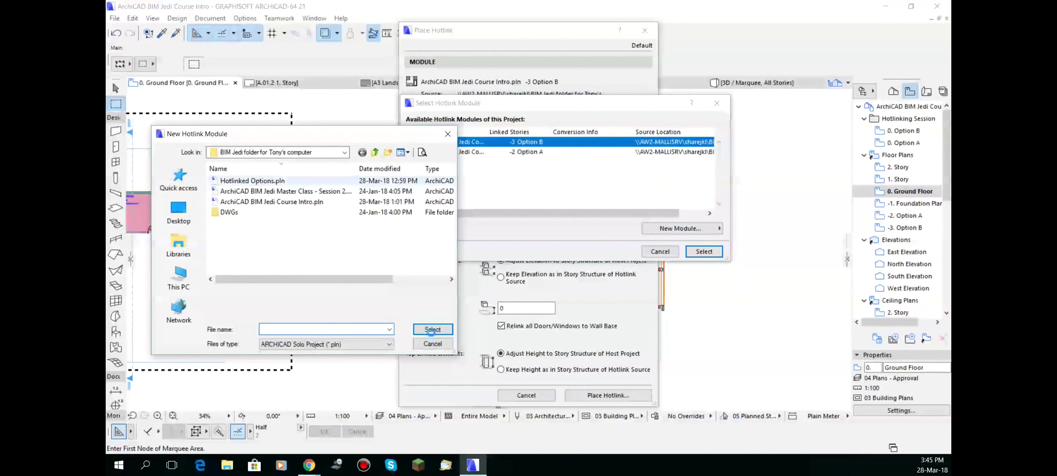
click(433, 329)
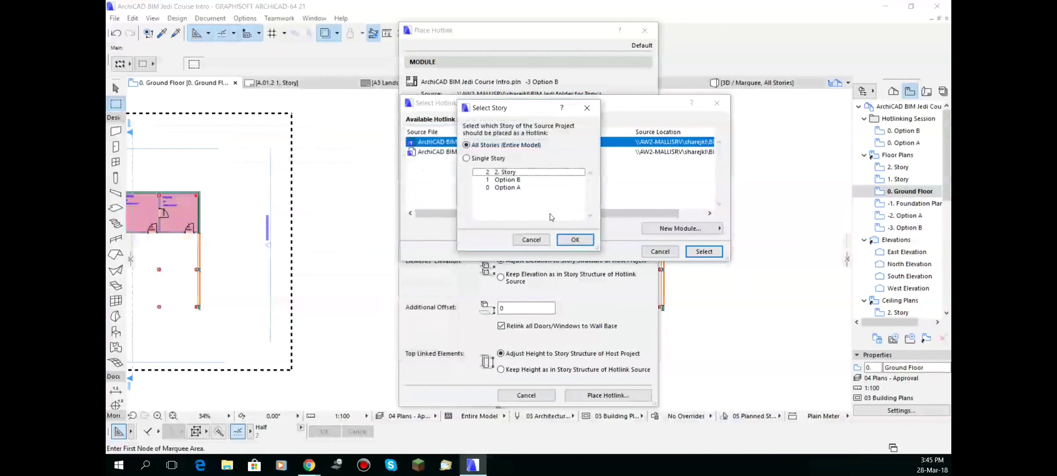
click(505, 187)
click(576, 240)
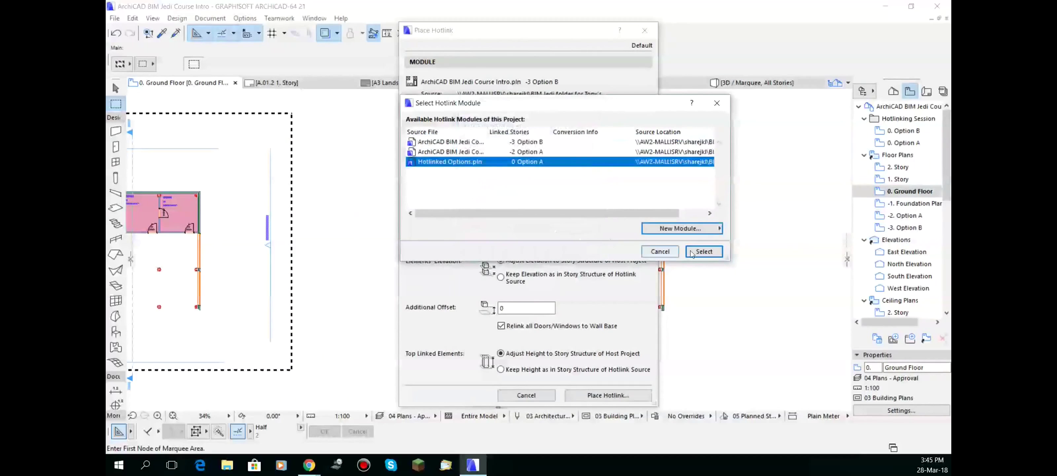
click(704, 251)
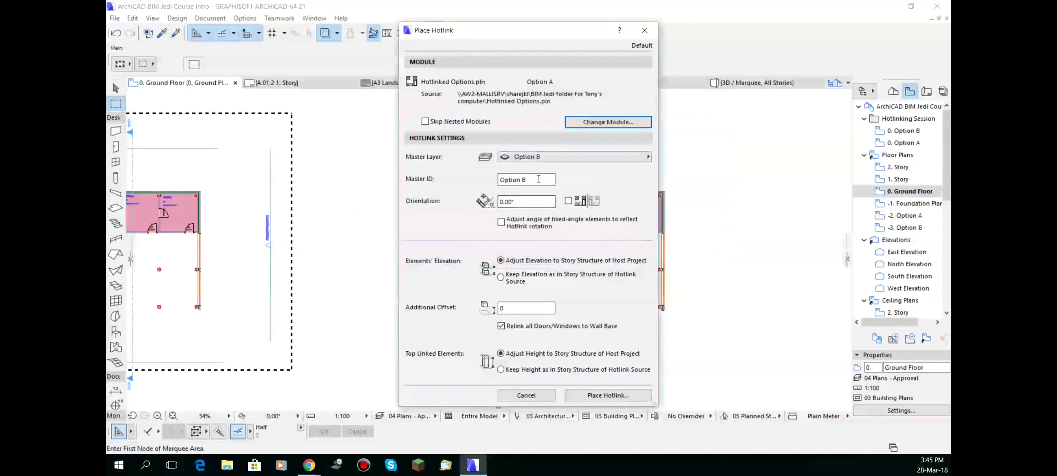
- Put the hotlink on the Option A layer with master ID Option A1, place it, and show the layer
click(575, 156)
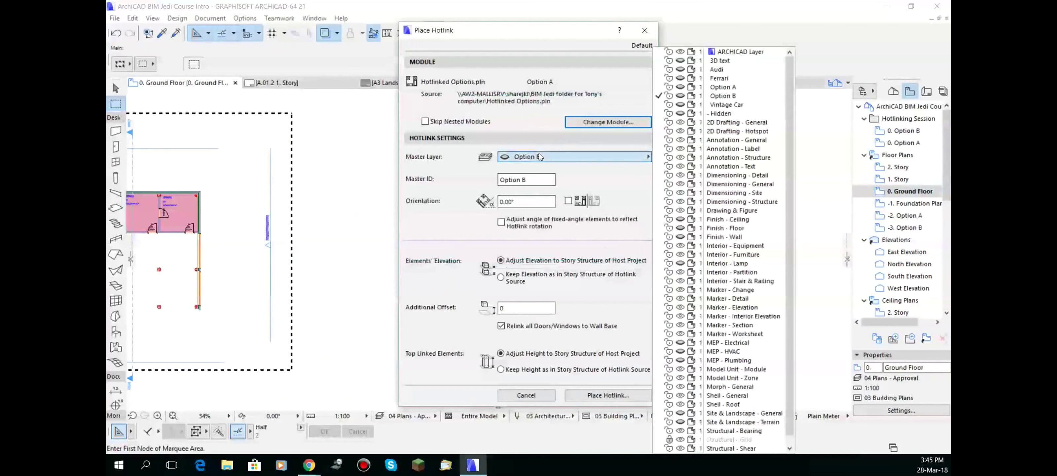
click(692, 87)
click(523, 180)
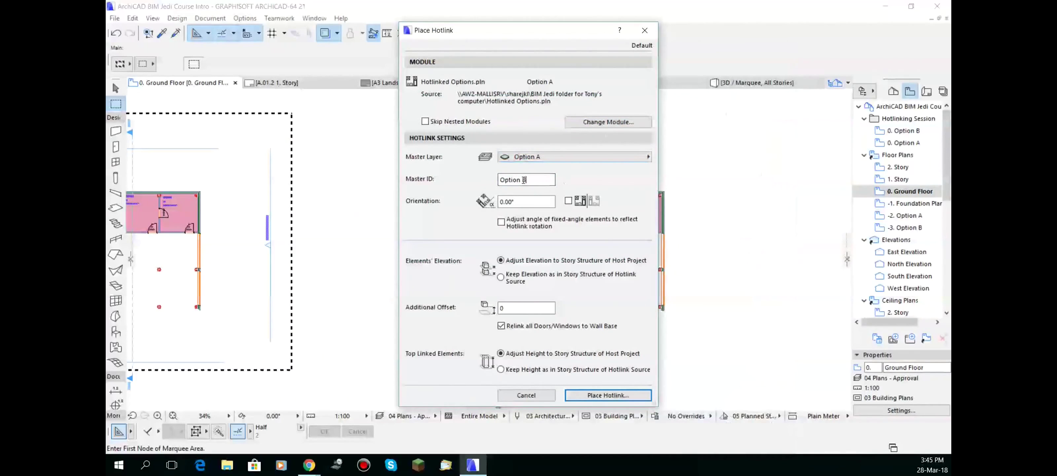
text(A1)
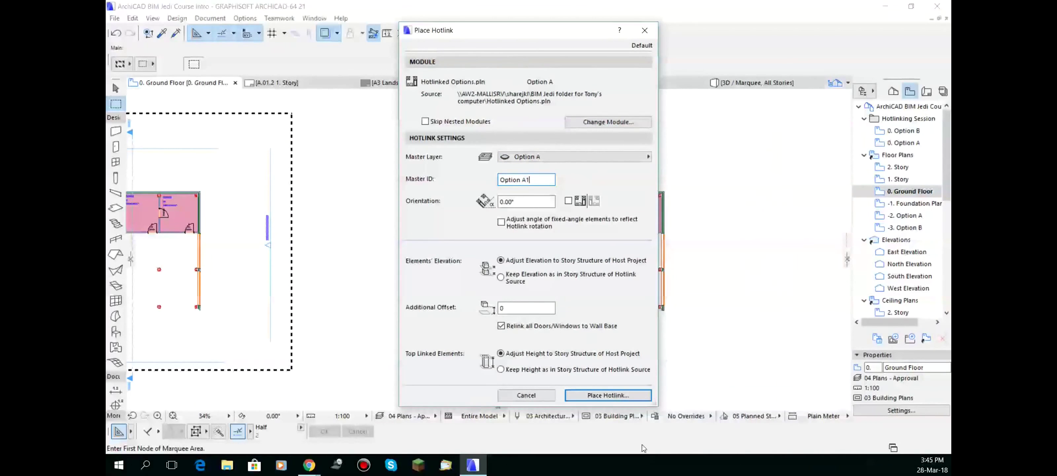
click(608, 394)
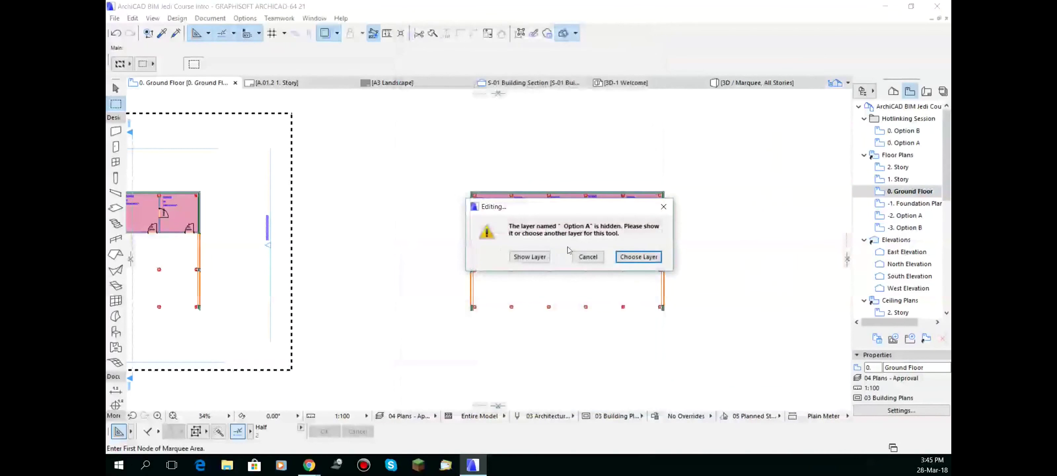
click(527, 258)
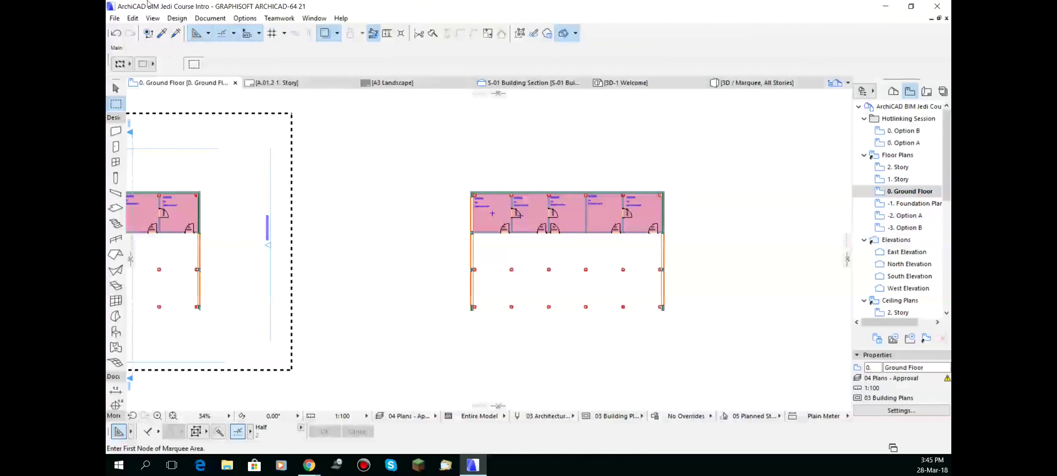
- Paste the copied elements with Ctrl+V, bringing up Paste Options
key(ctrl+v)
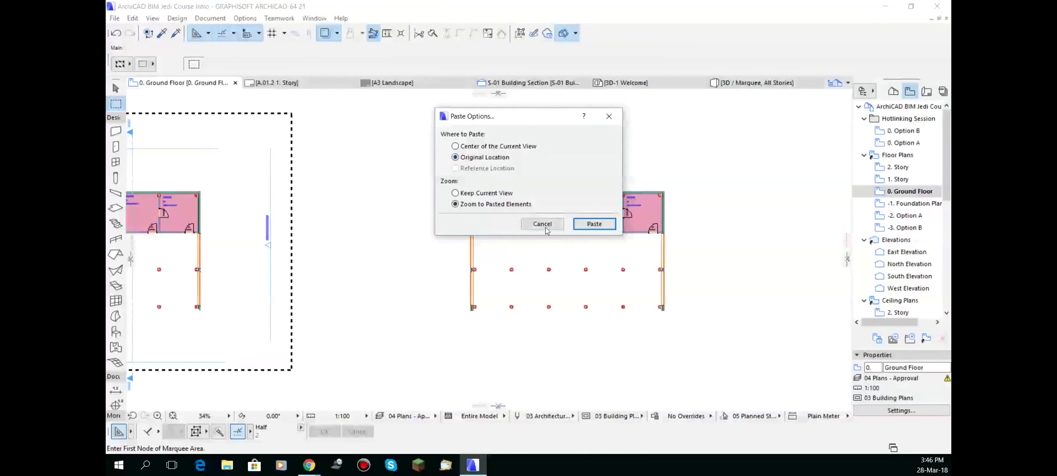
- Paste at the original location and move the pasted building 50000 to the right
click(594, 224)
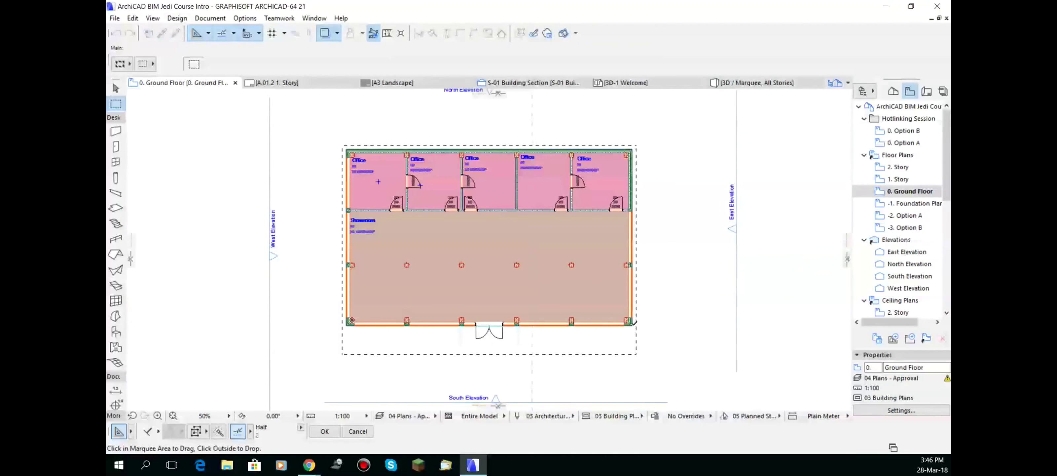
click(632, 325)
scroll(738, 322, down, 2)
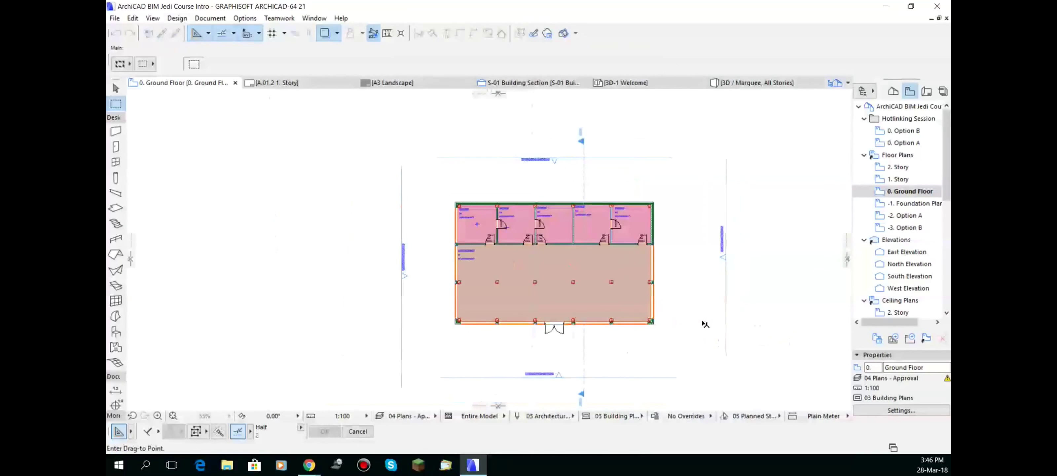
middle_drag(701, 323, 269, 326)
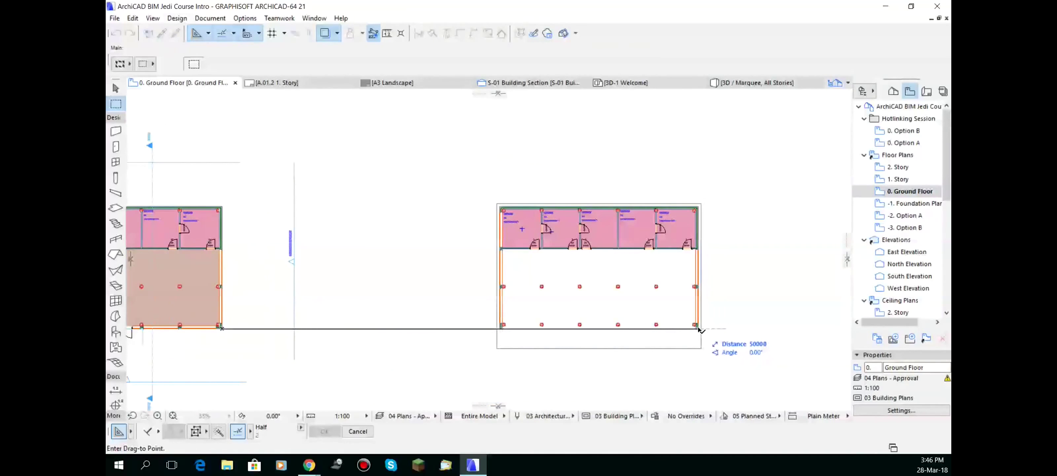
click(701, 328)
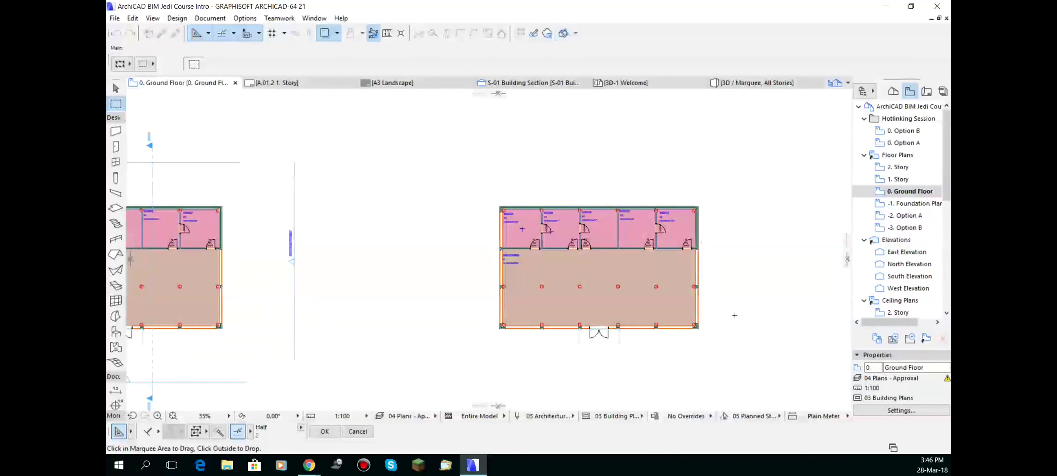
- Zoom out and pan to show both building plans, leaving nothing selected
scroll(686, 315, down, 2)
middle_drag(600, 290, 448, 266)
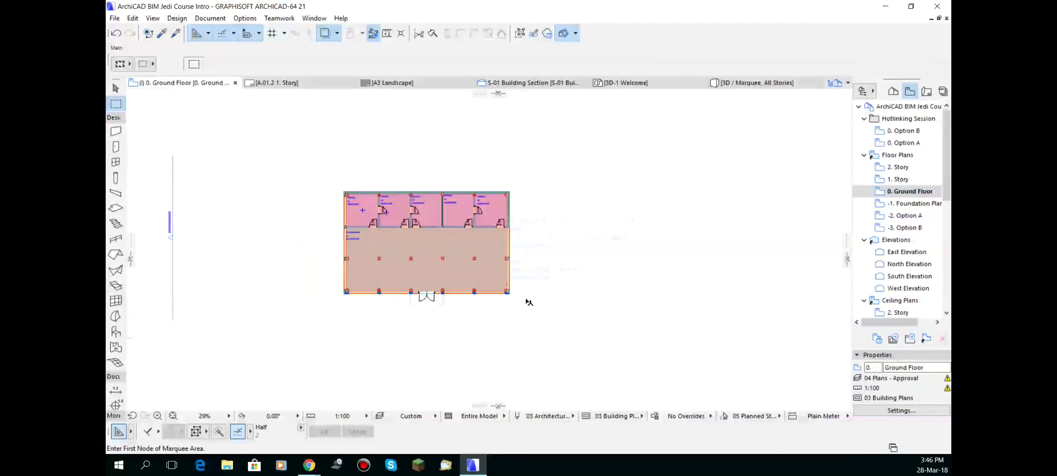
shift+click(504, 292)
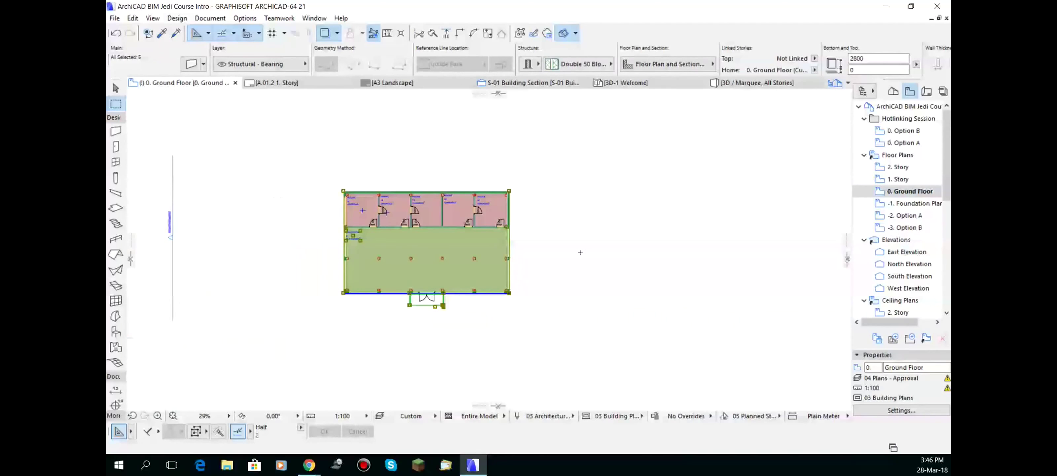
scroll(585, 252, down, 4)
middle_drag(569, 276, 471, 297)
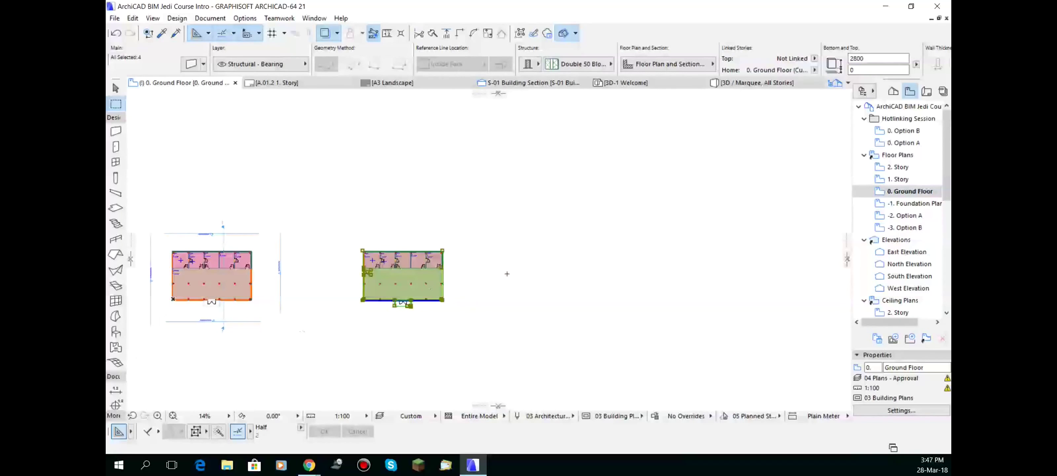
key(Escape)
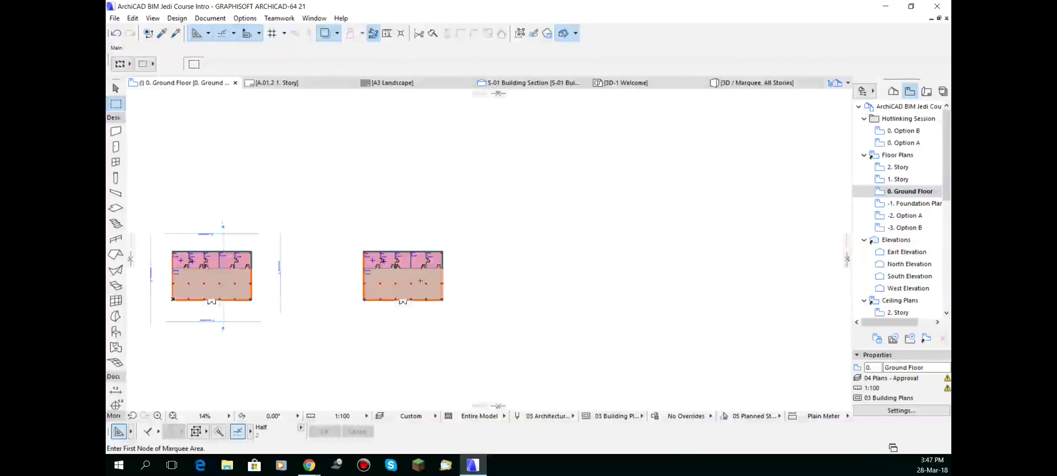
- On the Option B view, start a hotlink with a new module from Hotlinked Options.pln
click(903, 143)
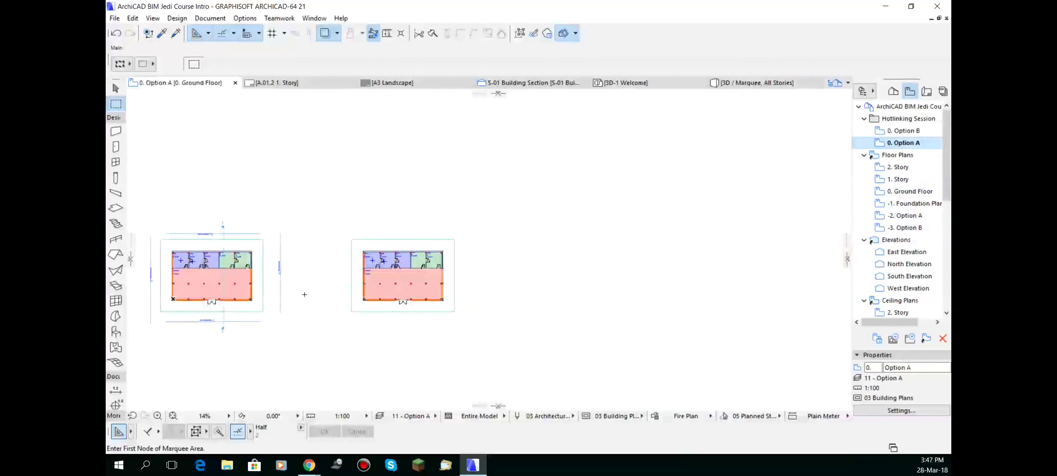
click(905, 131)
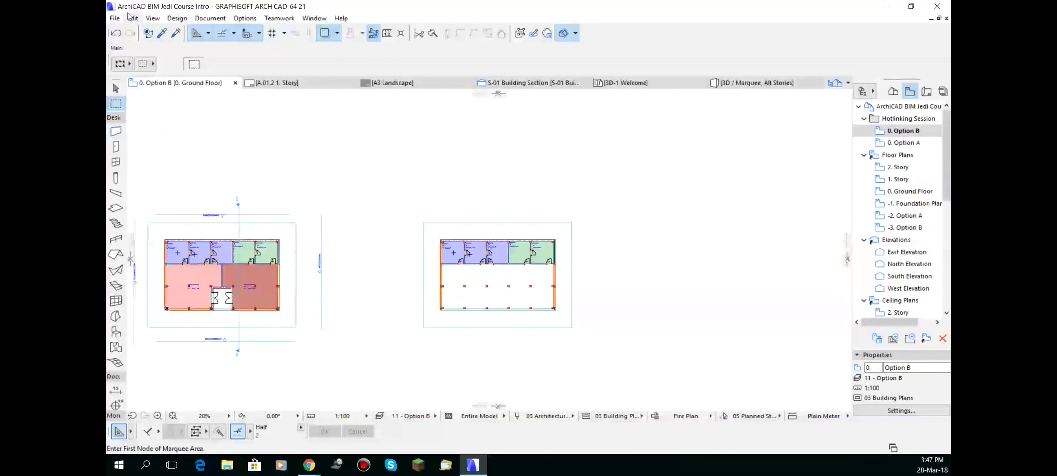
click(115, 18)
mouse_move(164, 175)
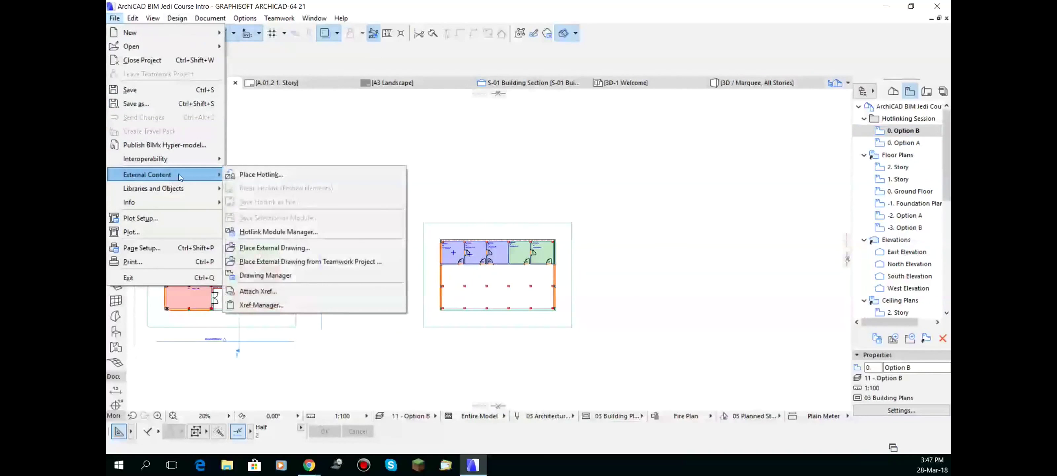
click(255, 172)
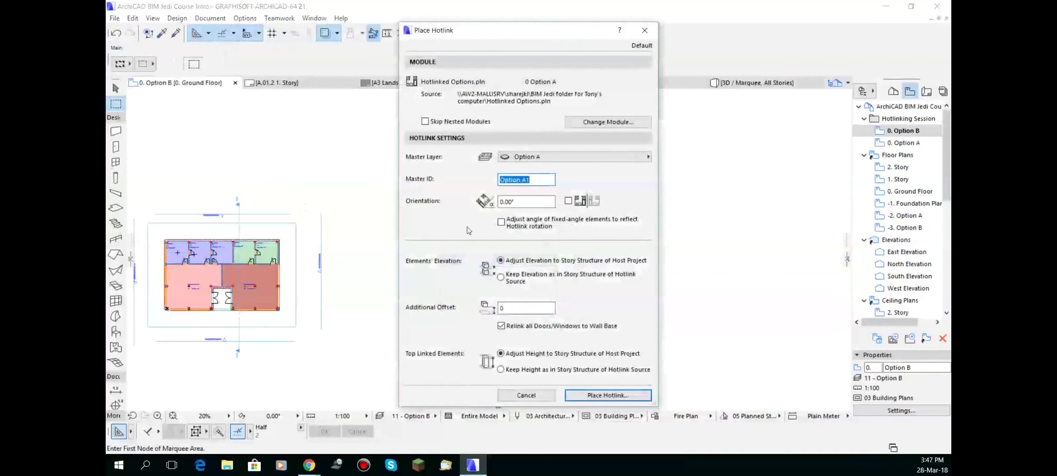
click(608, 122)
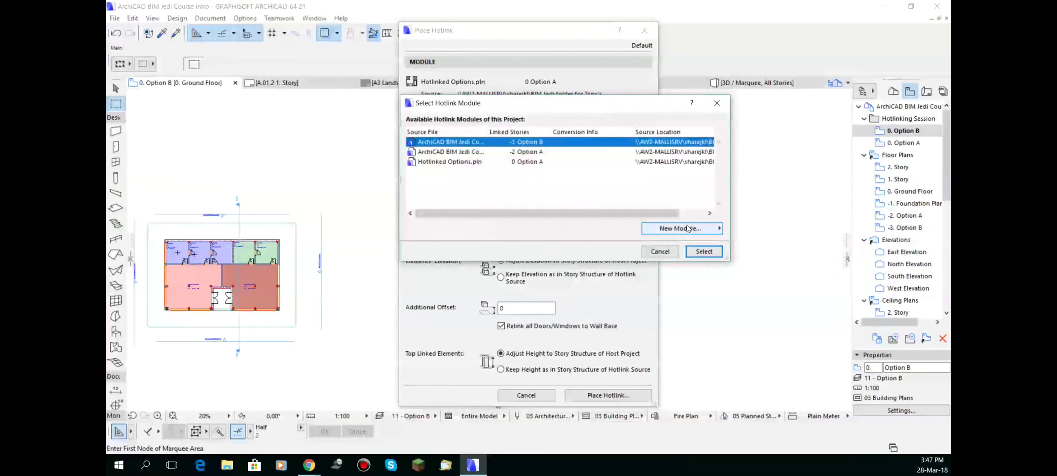
click(688, 228)
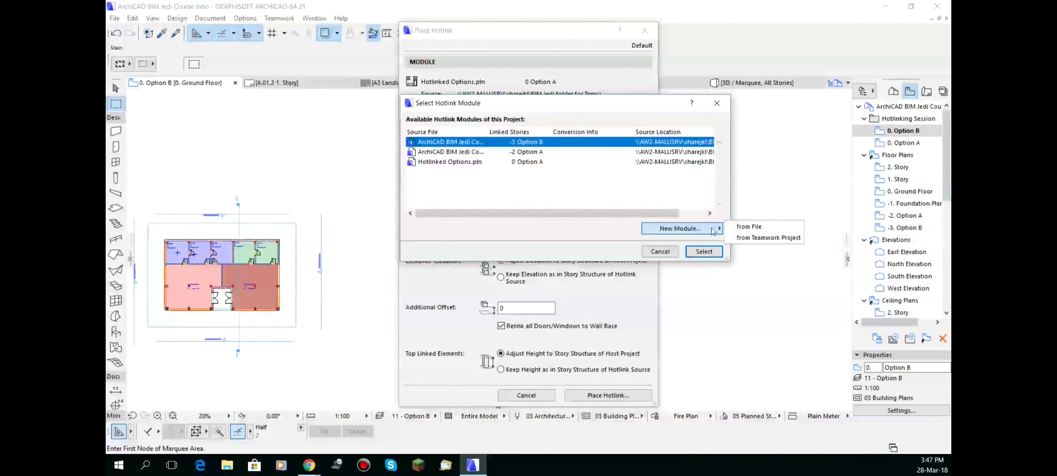
click(739, 228)
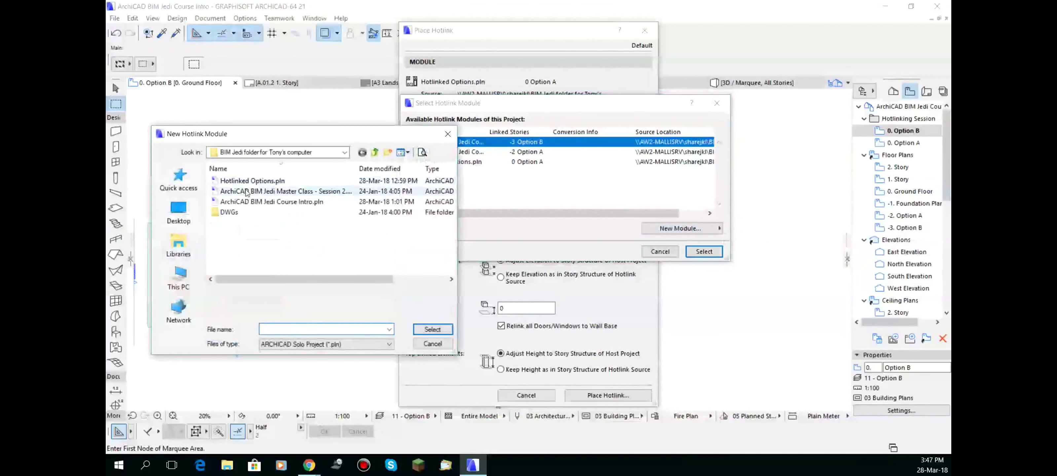
click(429, 329)
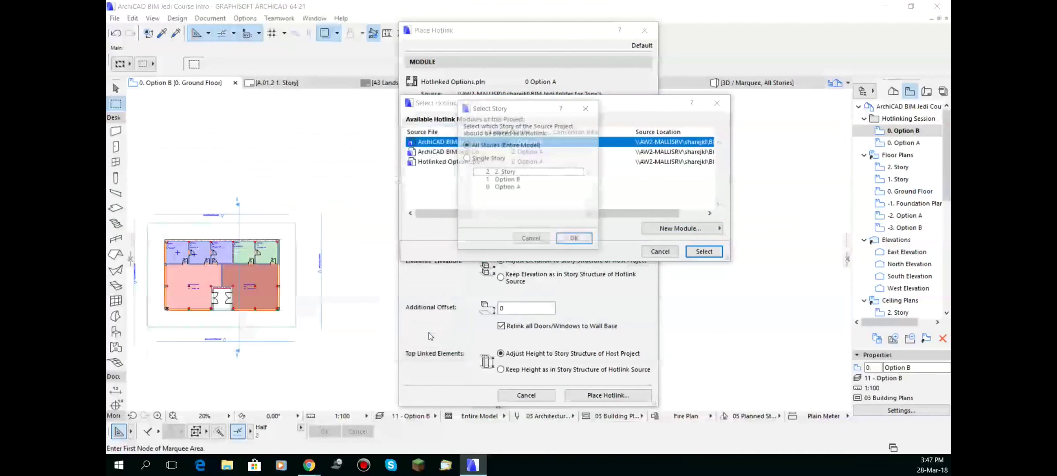
- Choose the Option B story, layer Option B and master ID Option B1, then place the hotlink
click(505, 180)
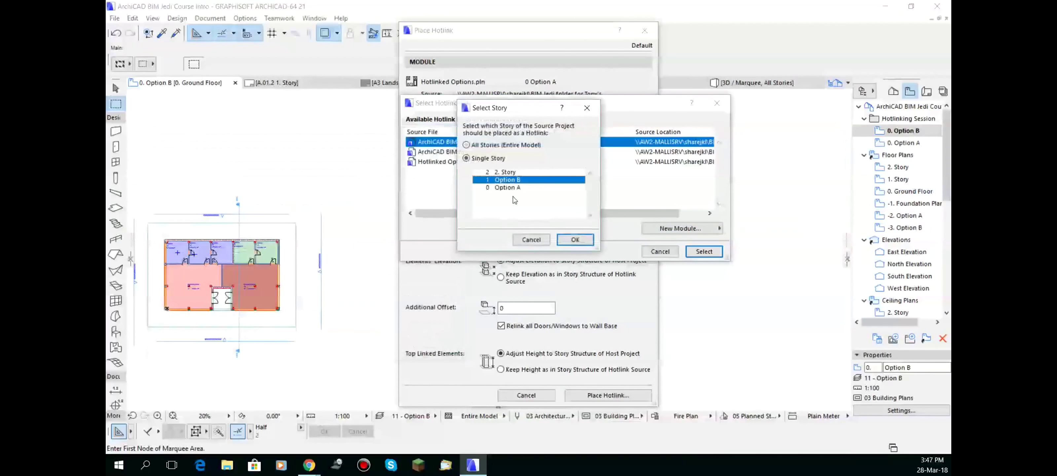
click(575, 239)
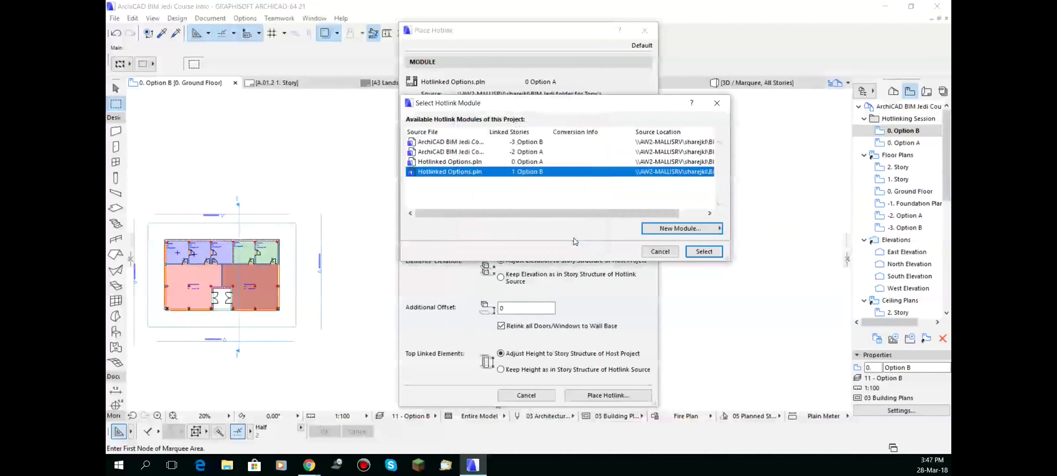
click(704, 251)
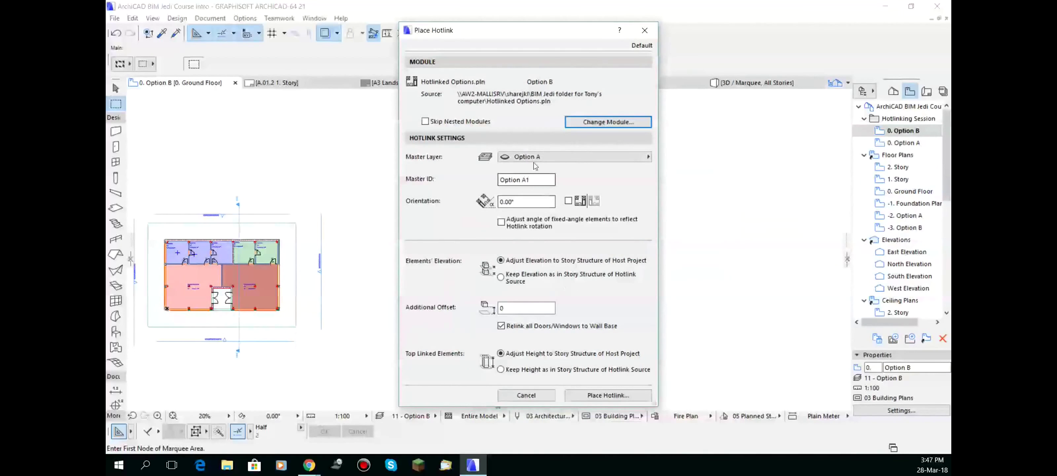
click(600, 156)
click(730, 99)
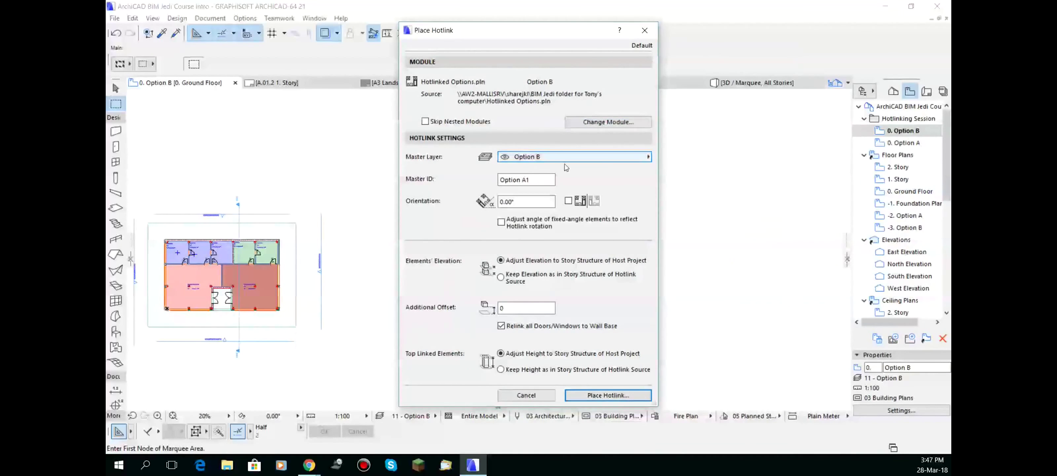
click(533, 179)
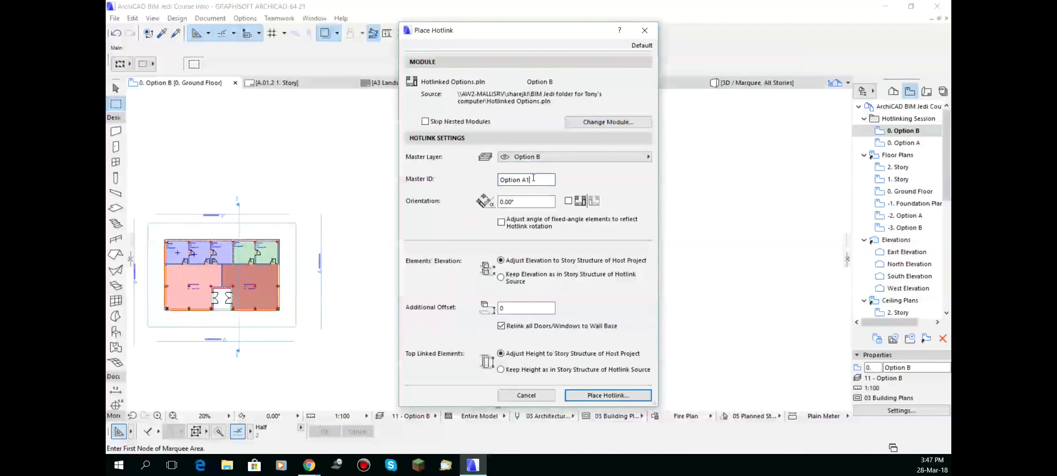
key(BackSpace)
text(B)
text(B)
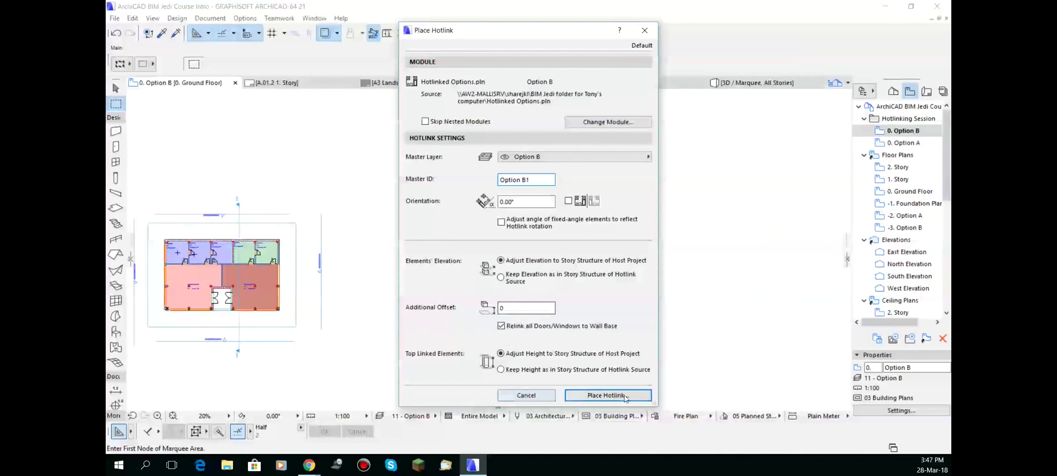
click(595, 395)
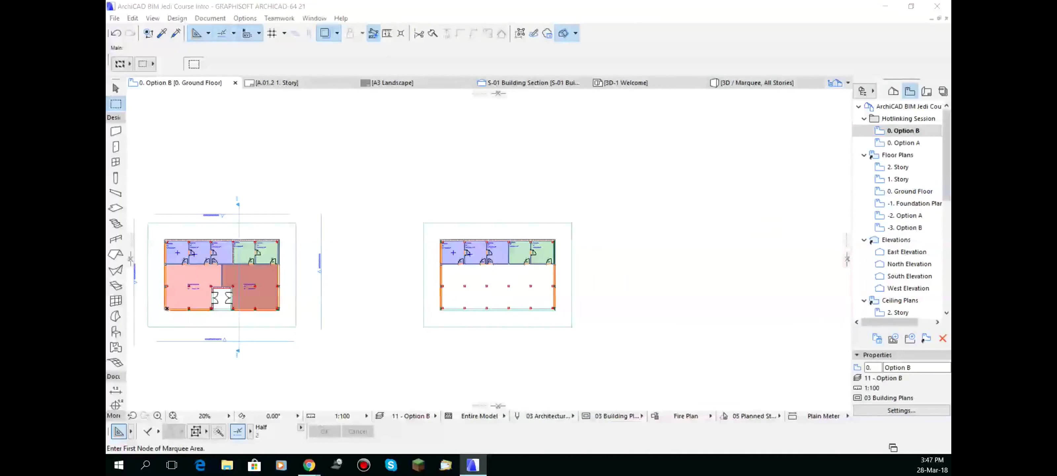
- Marquee the left plan, move its contents 50000 mm right, then switch to 3D
drag(162, 236, 282, 313)
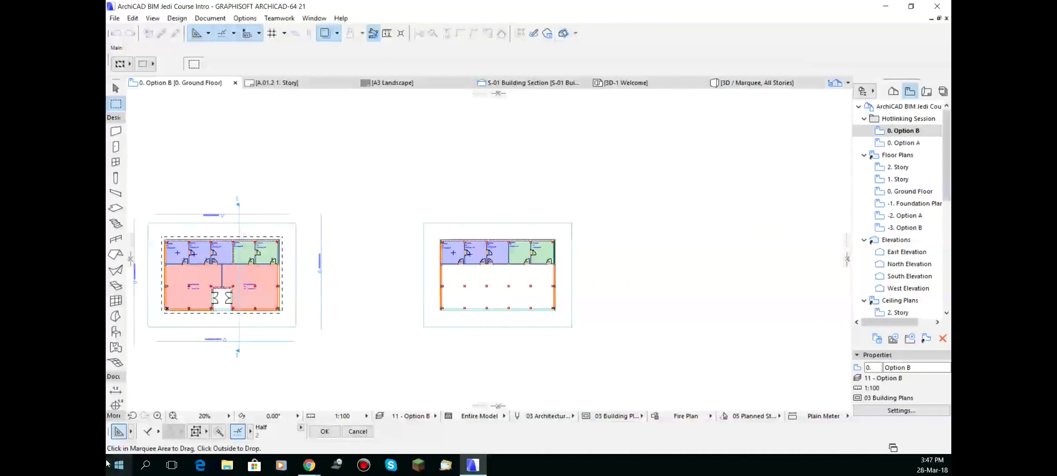
click(280, 310)
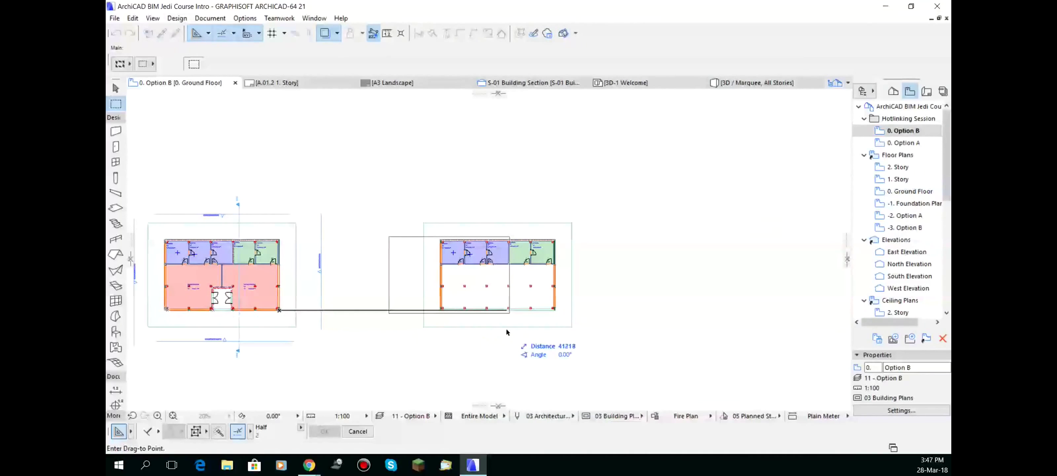
text(50000)
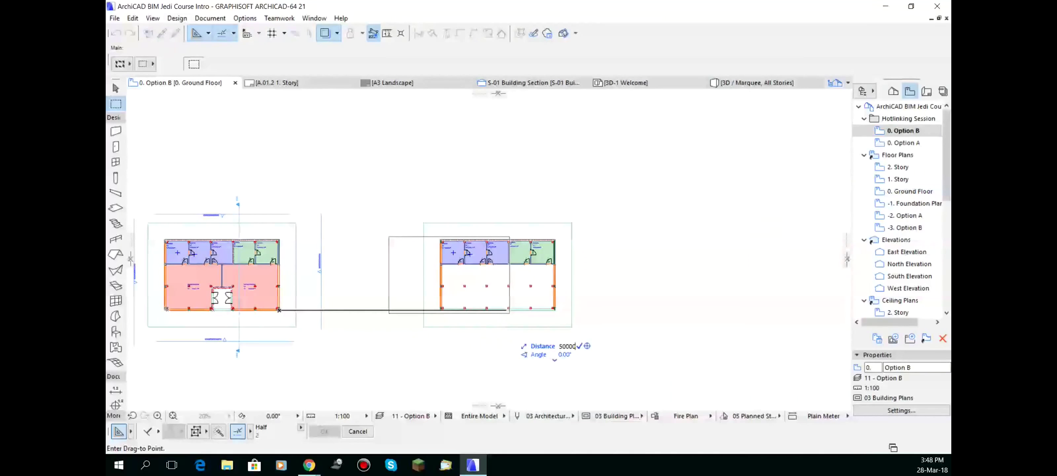
key(Return)
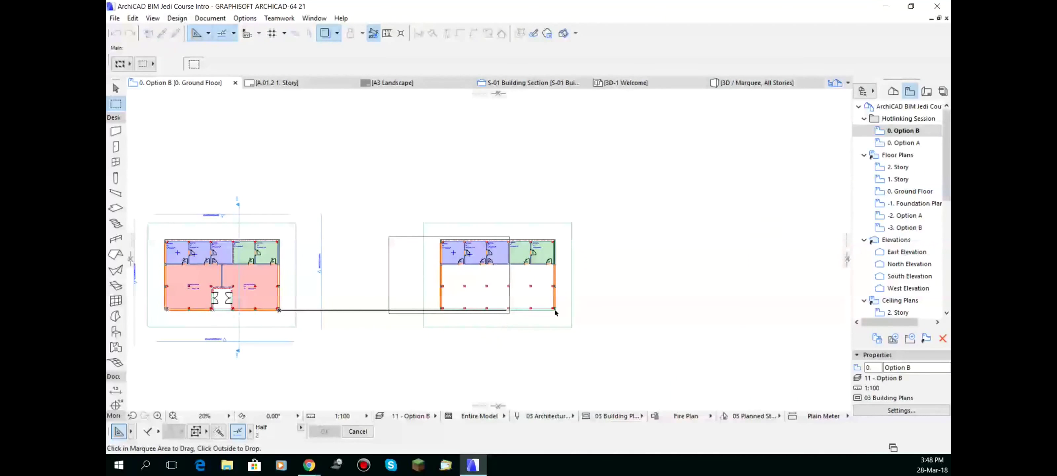
click(614, 305)
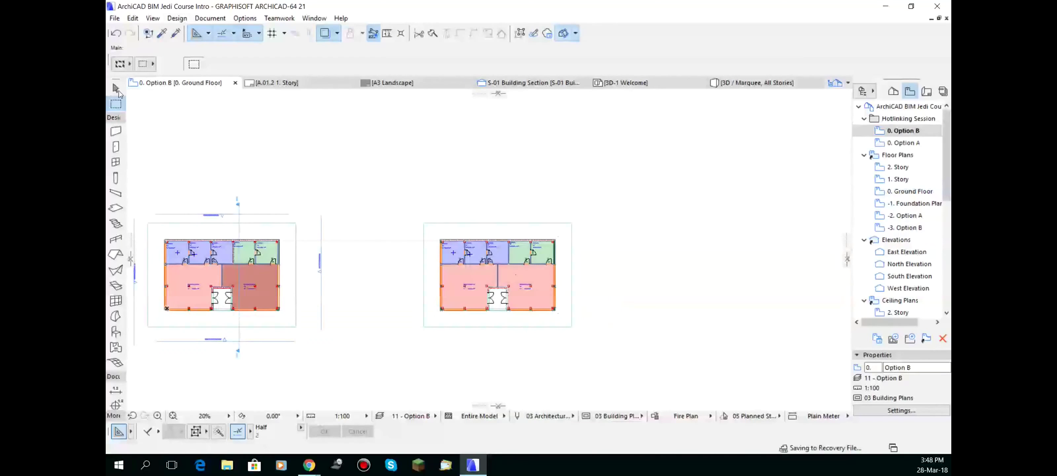
key(F3)
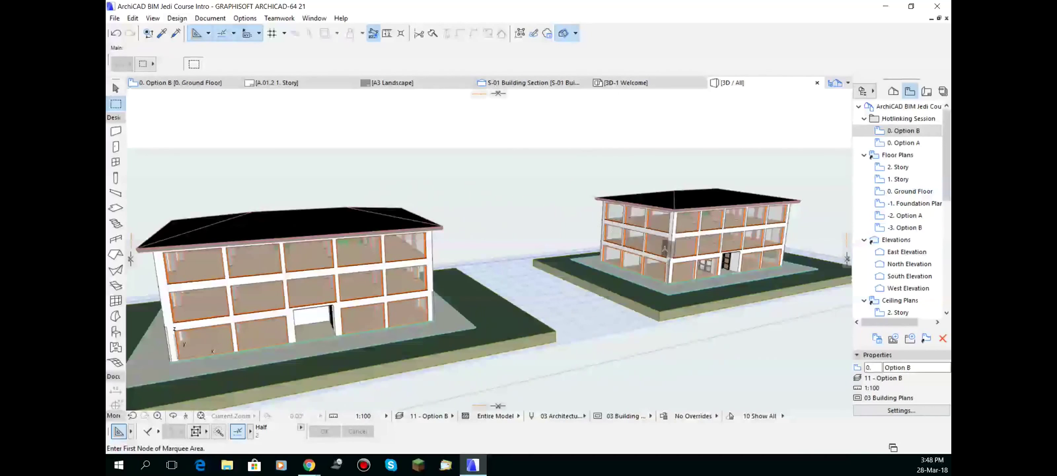
- Return to the Option B plan, zoom in on the showroom entrance, and select all elements
click(201, 85)
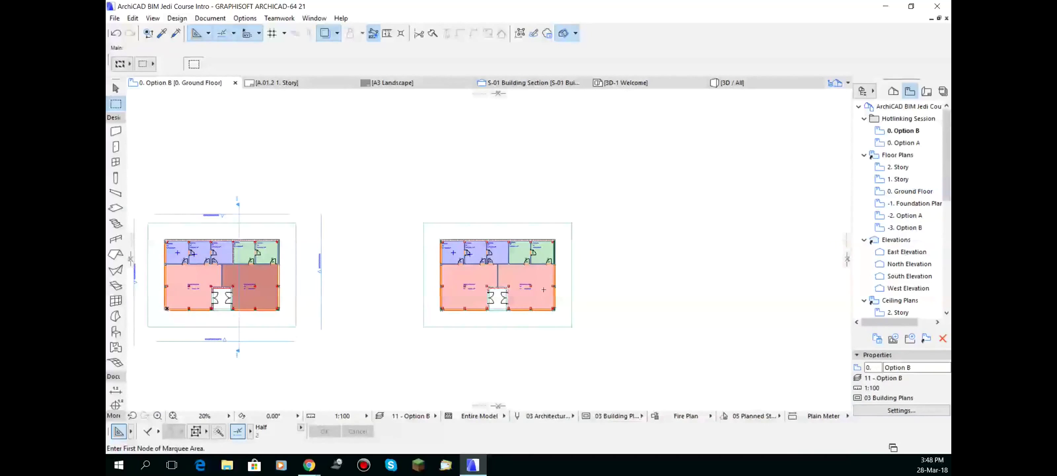
scroll(544, 289, up, 3)
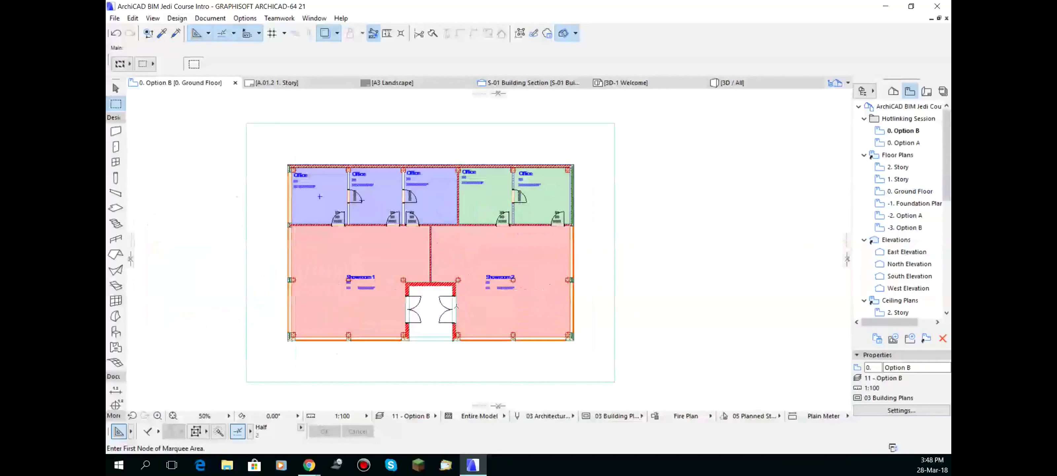
scroll(459, 290, up, 5)
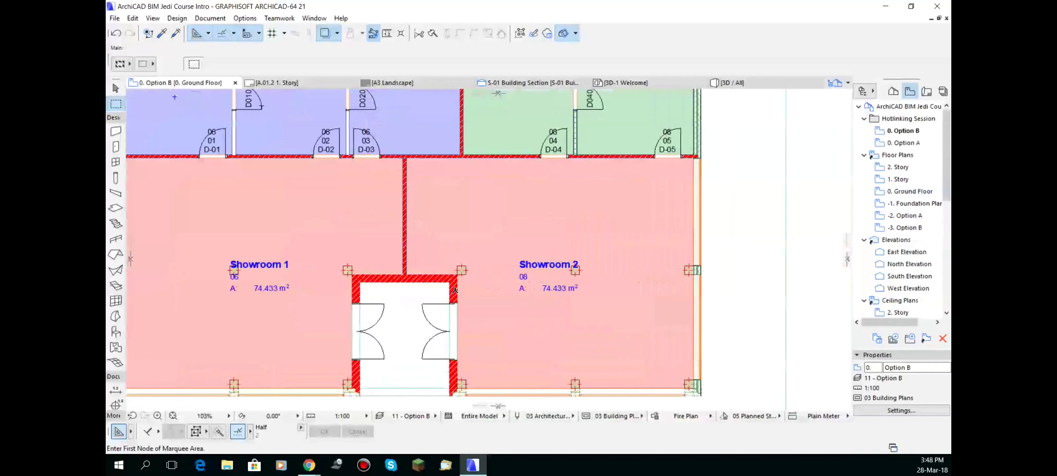
key(ctrl+a)
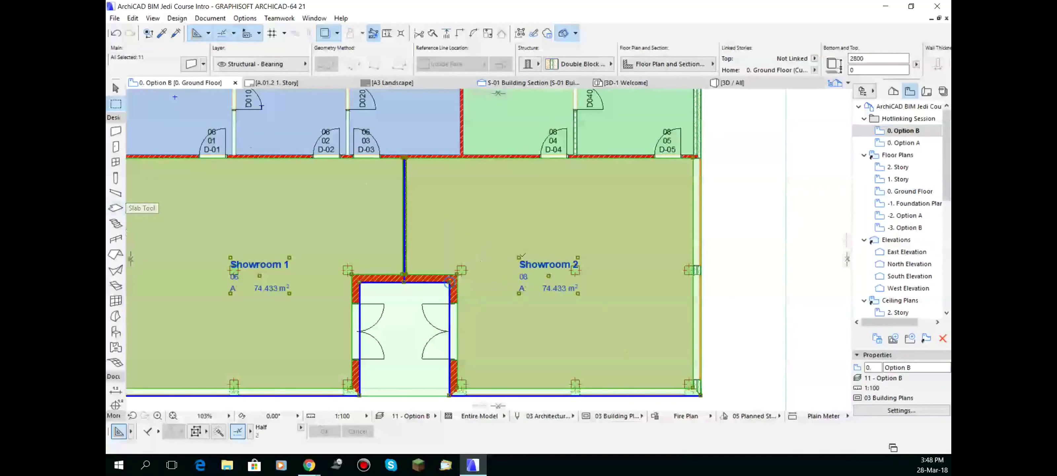
click(519, 257)
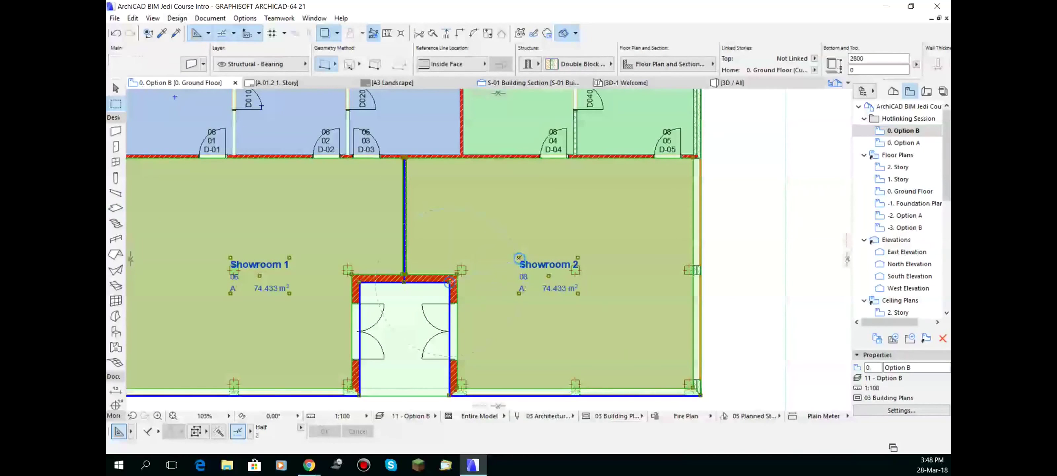
- Open the hotlinked module from the Showroom 2 zone for separate editing and zoom in on the entrance
right_click(518, 257)
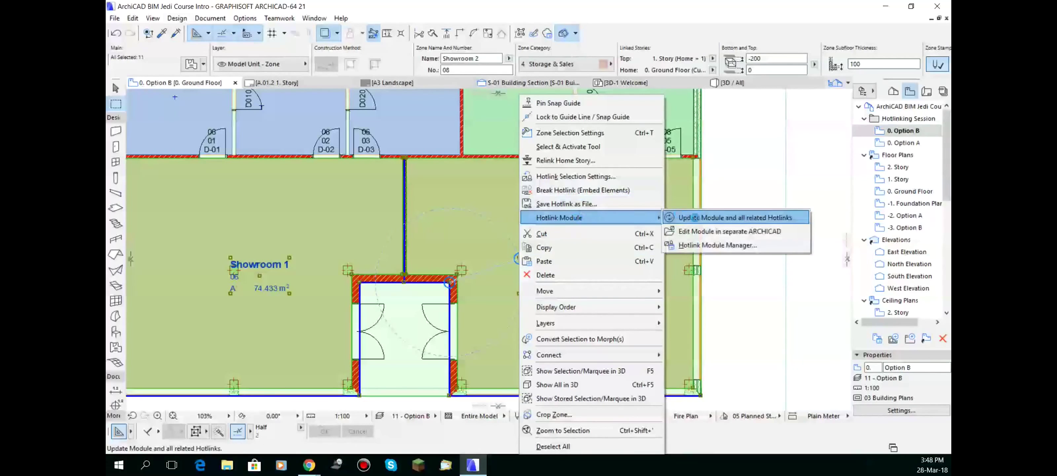
mouse_move(597, 216)
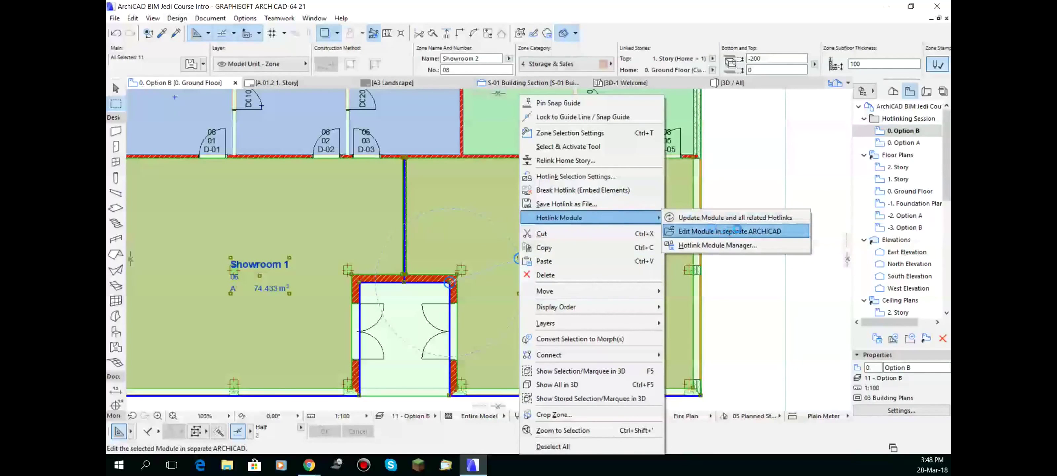
click(744, 231)
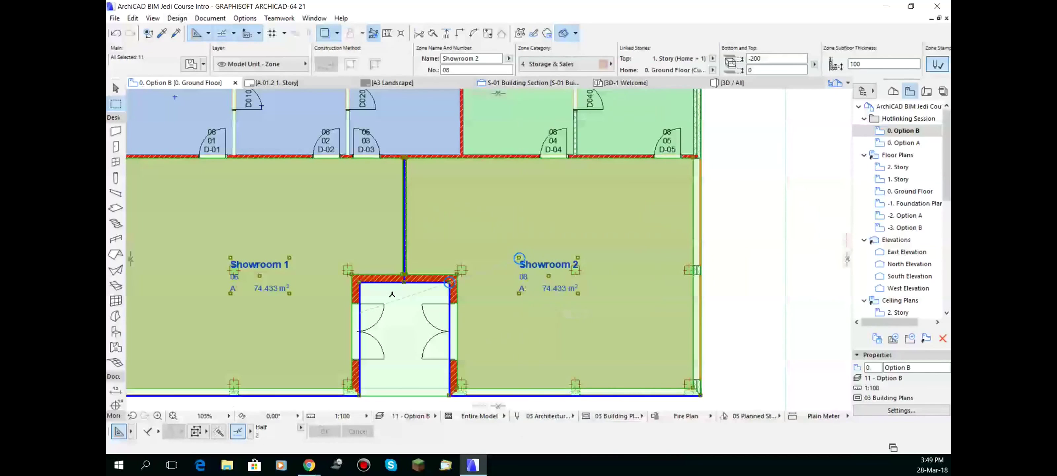
scroll(449, 283, down, 5)
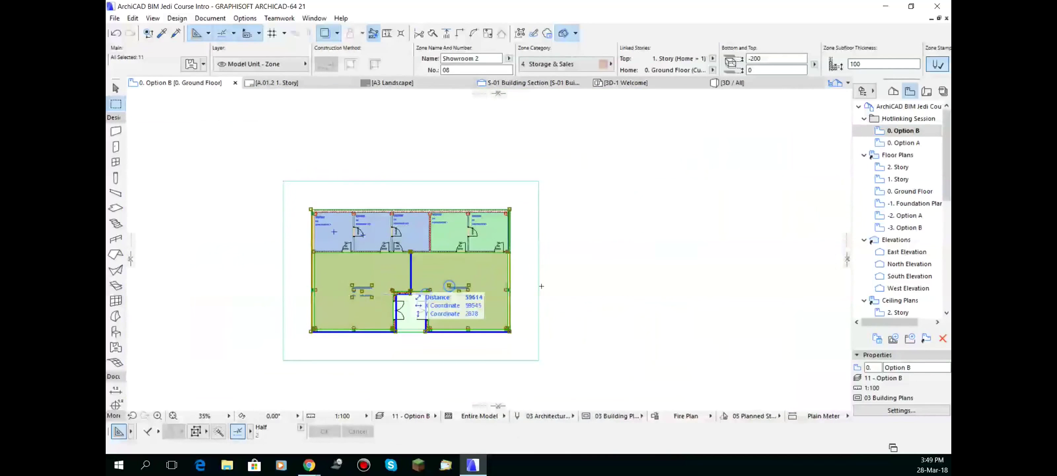
- Pan and zoom to centre the red-tinted plan with its offices, Showroom 1 and Showroom 2
middle_drag(393, 292, 698, 265)
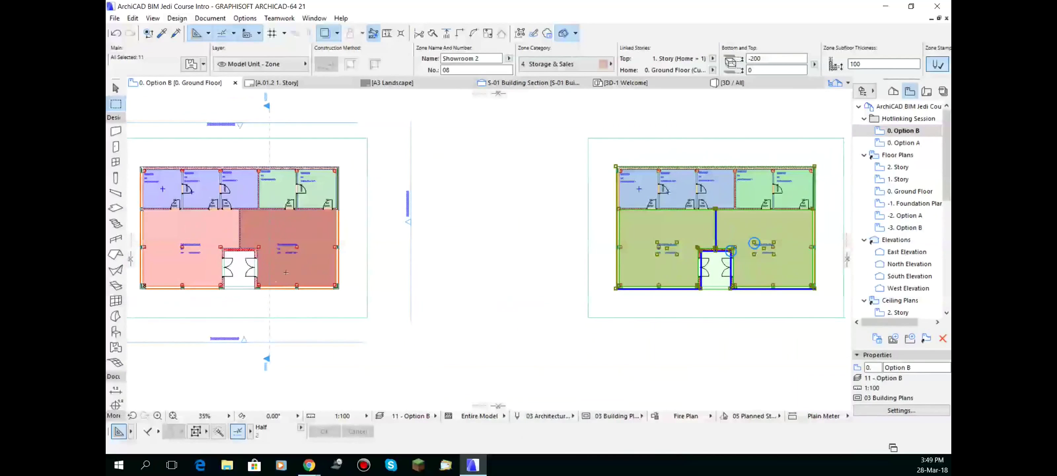
scroll(285, 271, down, 1)
middle_drag(250, 267, 423, 260)
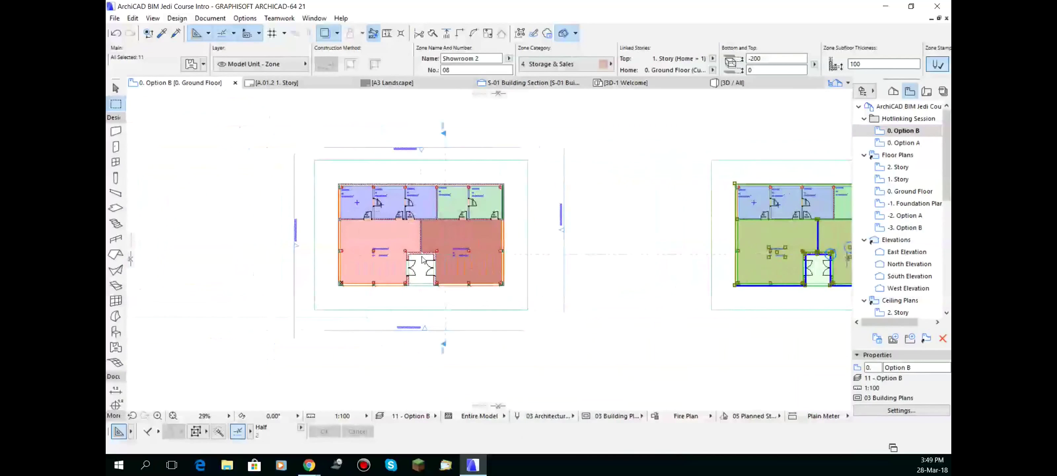
scroll(439, 244, up, 3)
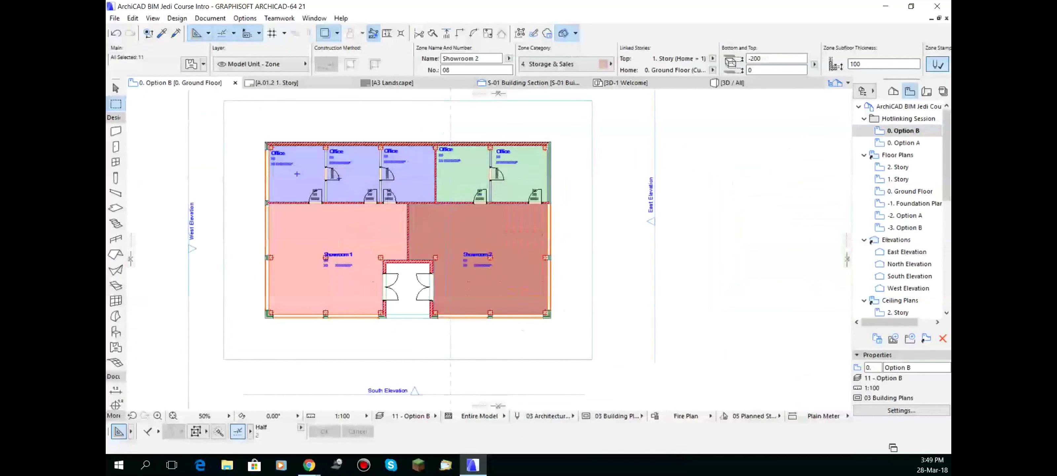
- On the -3. Option B story, stretch the lobby's upper wall down by 1000
double_click(911, 228)
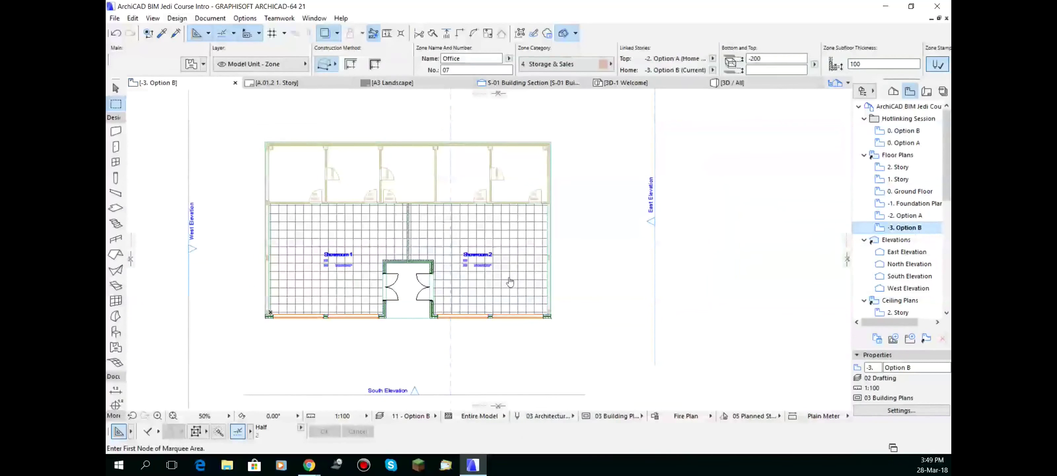
scroll(407, 252, up, 3)
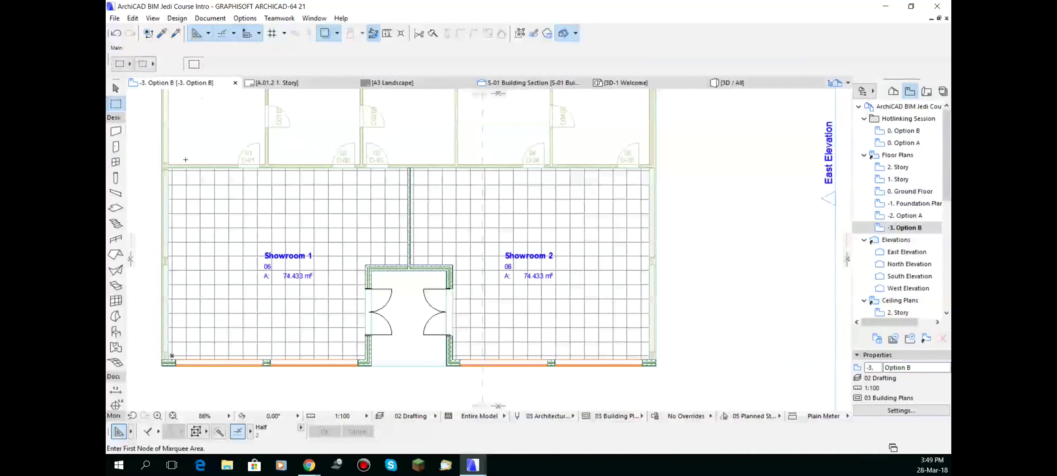
click(352, 255)
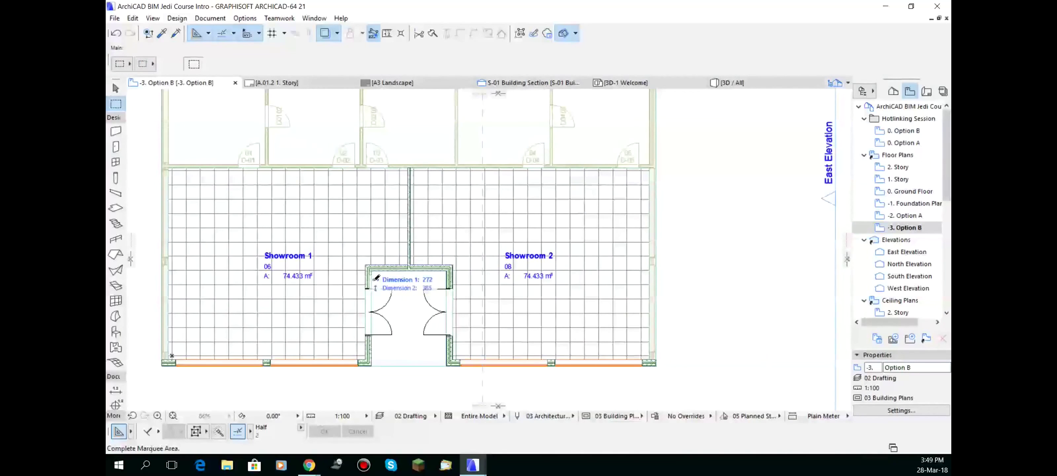
click(459, 284)
key(ctrl+h)
click(446, 270)
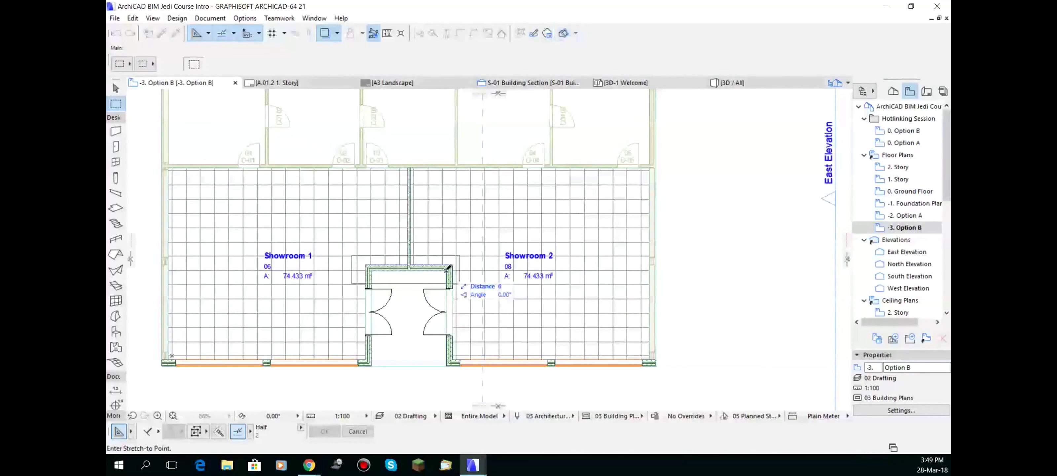
text(1)
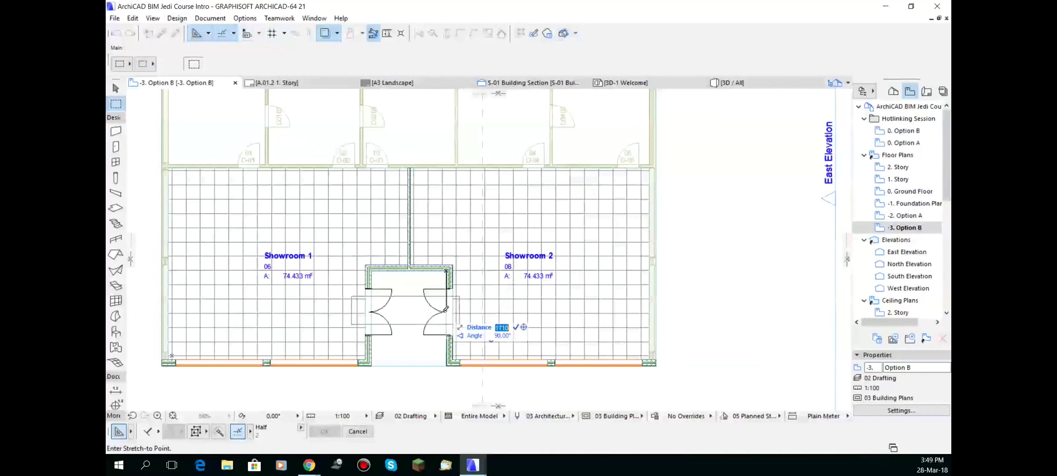
text(000)
key(Return)
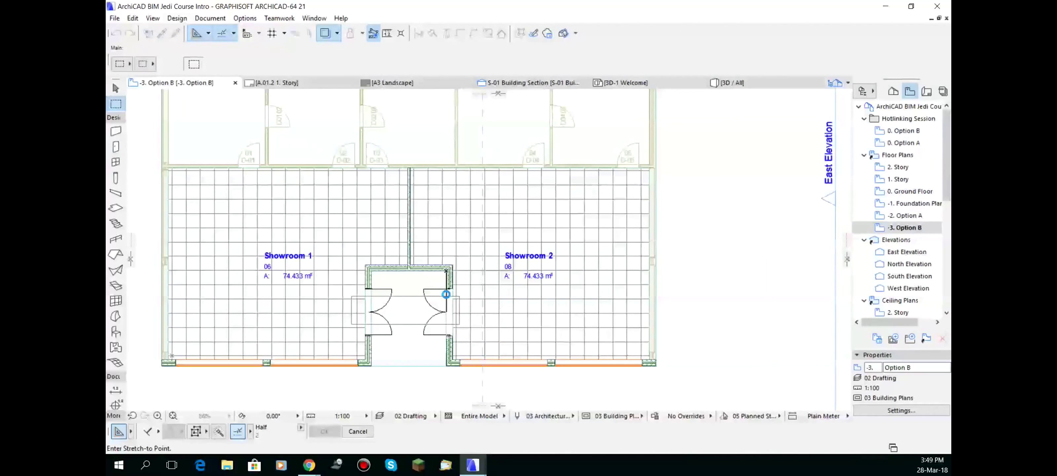
click(446, 294)
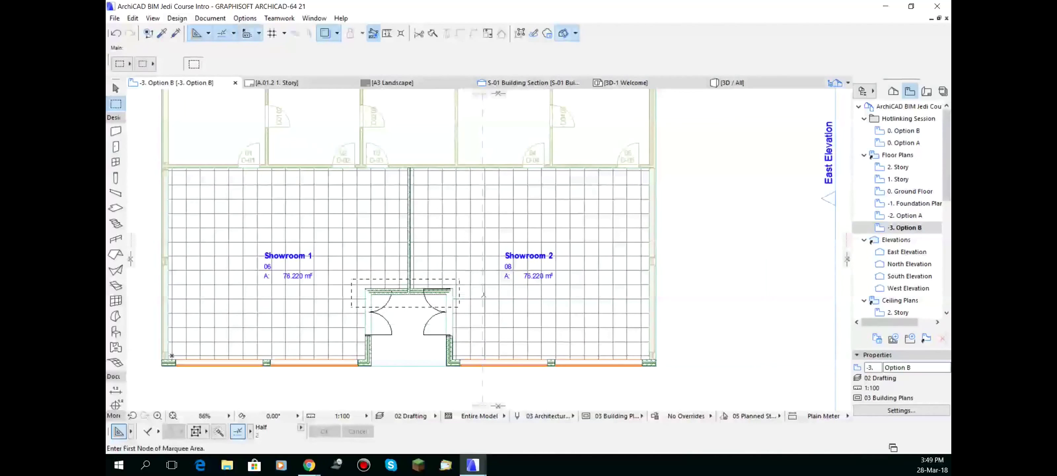
- Move both entrance doors lower in the lobby walls by 50
shift+click(447, 335)
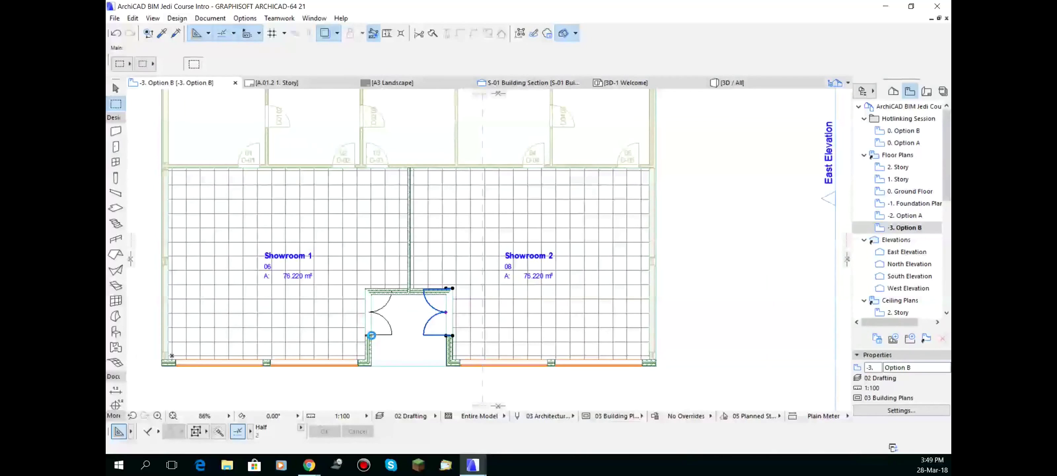
shift+click(372, 334)
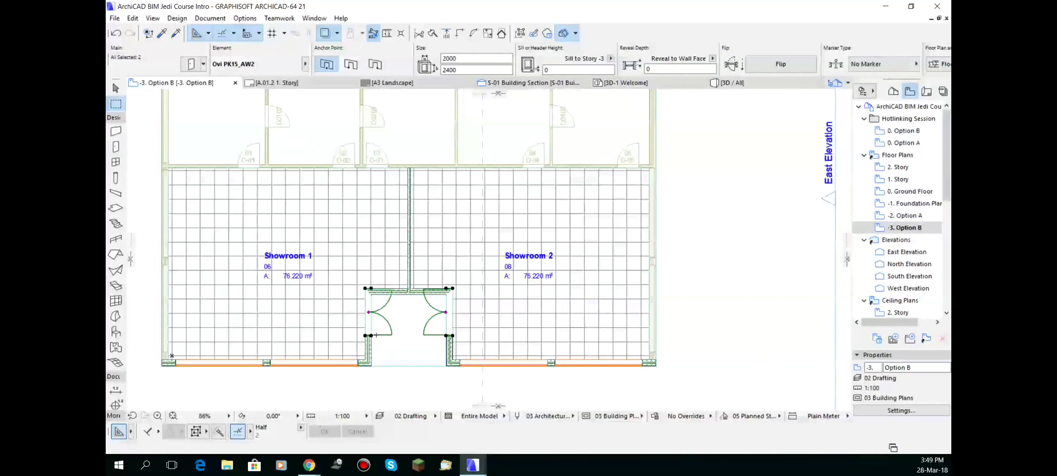
key(ctrl+d)
click(370, 335)
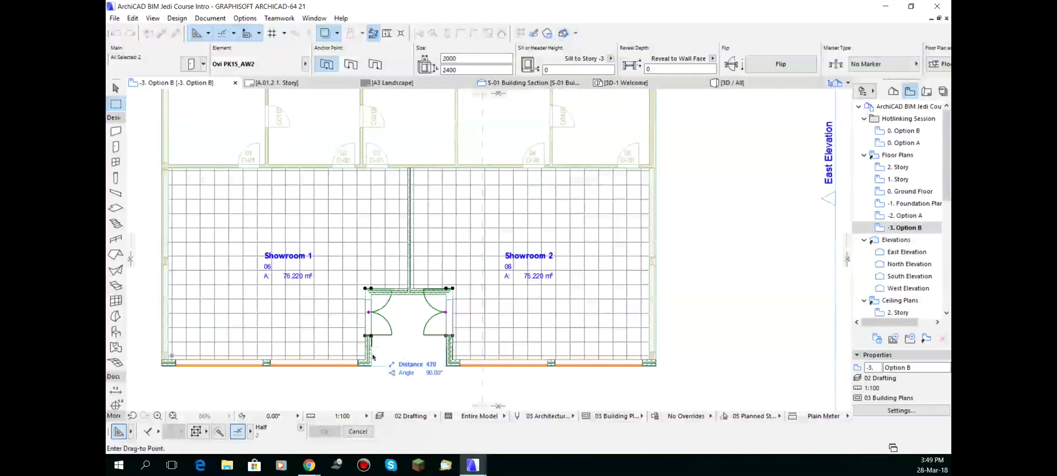
text(500)
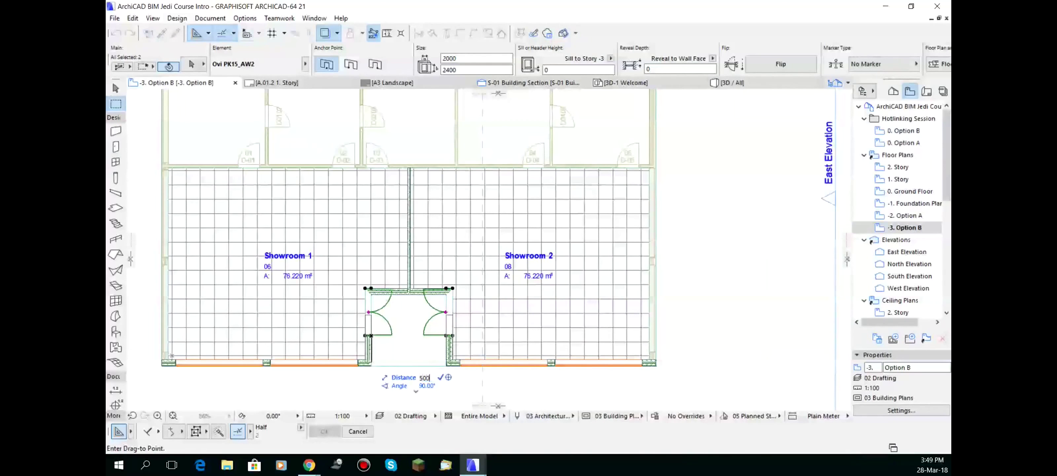
click(371, 346)
key(Escape)
scroll(457, 244, down, 4)
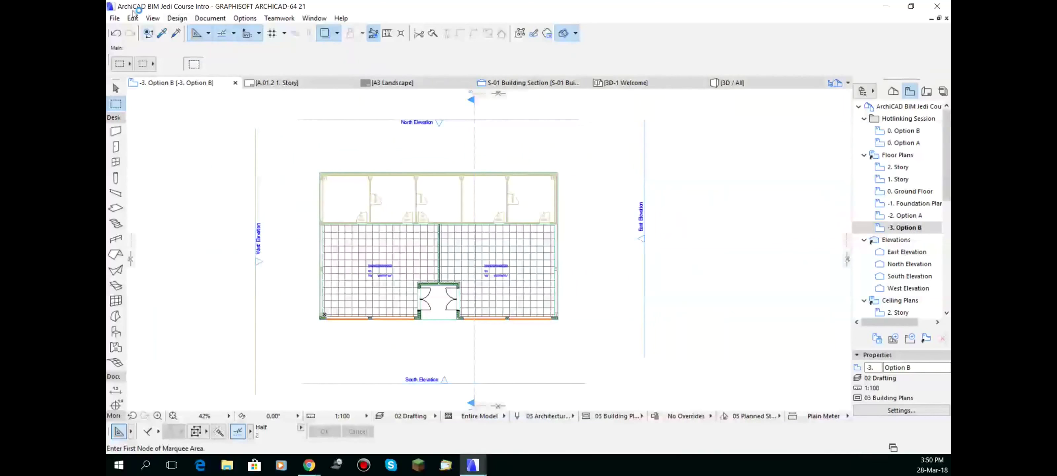
- Save the project, then return to the main window and zoom in on the -3. Option B plan
click(115, 19)
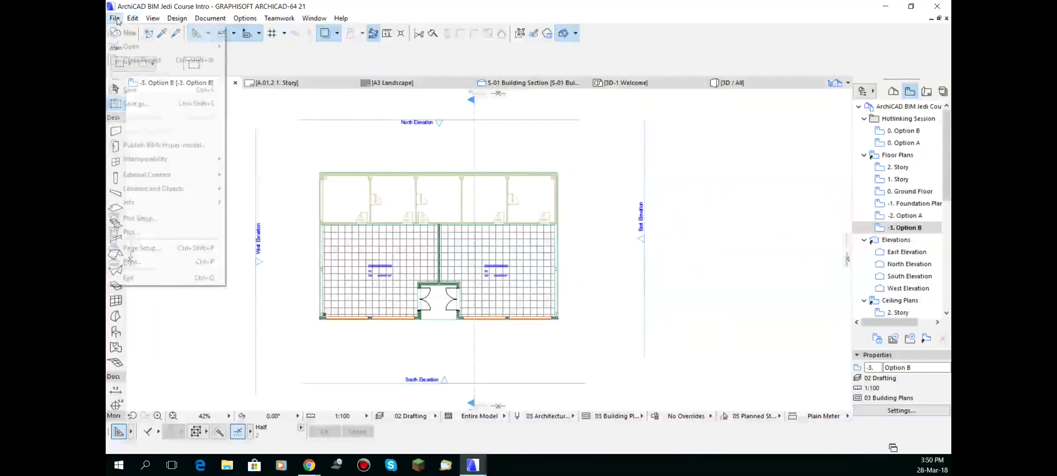
click(137, 89)
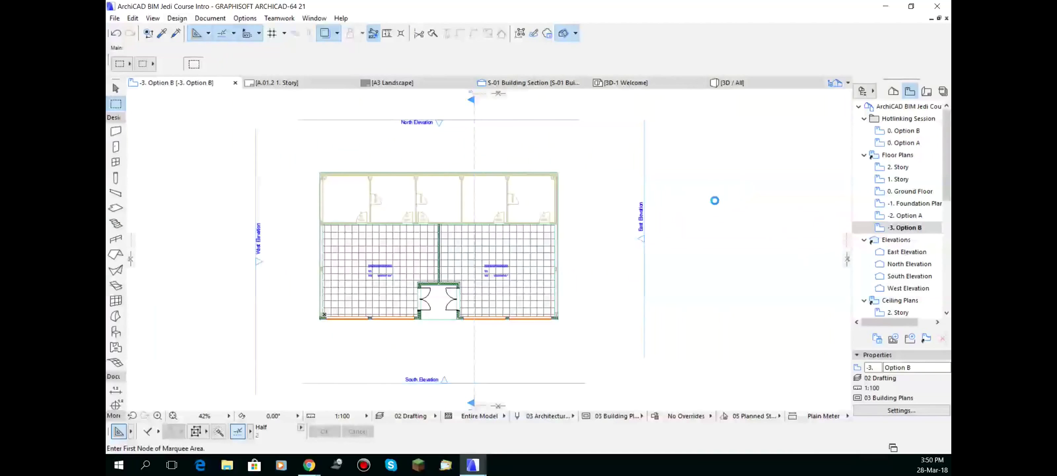
mouse_move(488, 457)
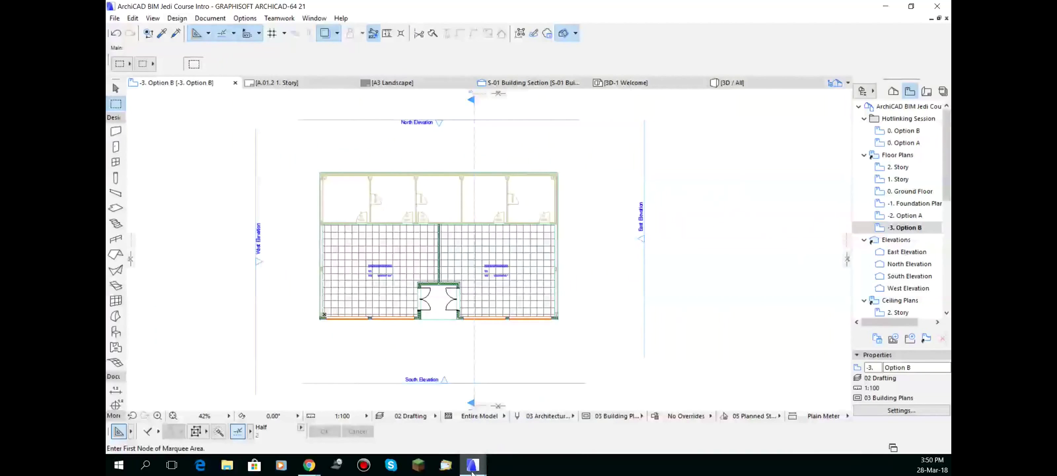
click(452, 433)
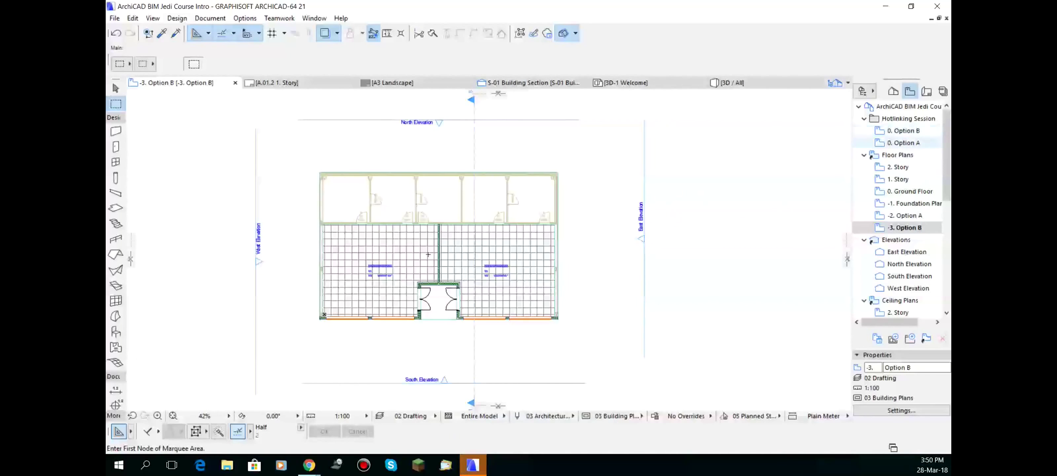
scroll(425, 284, up, 3)
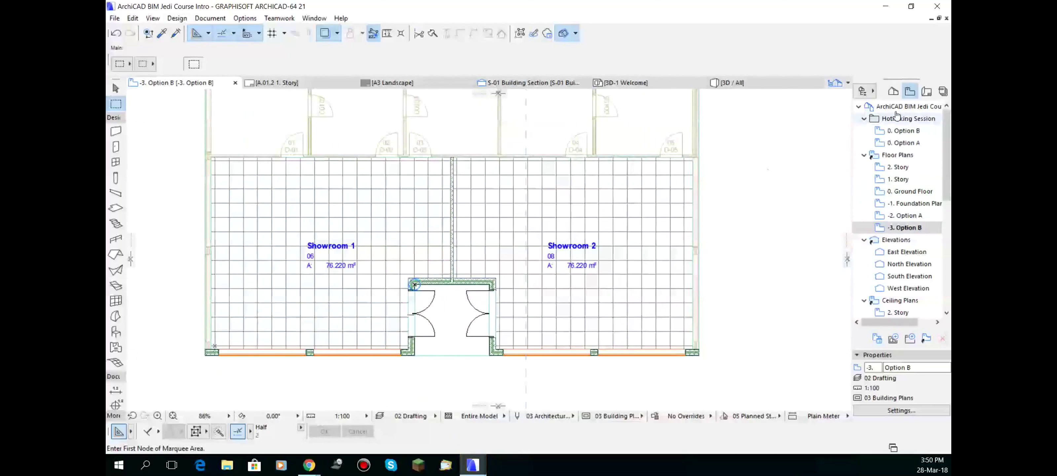
- Open the 0. Option B plan, switch to Hotlinked Options, and dismiss the Missing Add-Ons warning
double_click(905, 131)
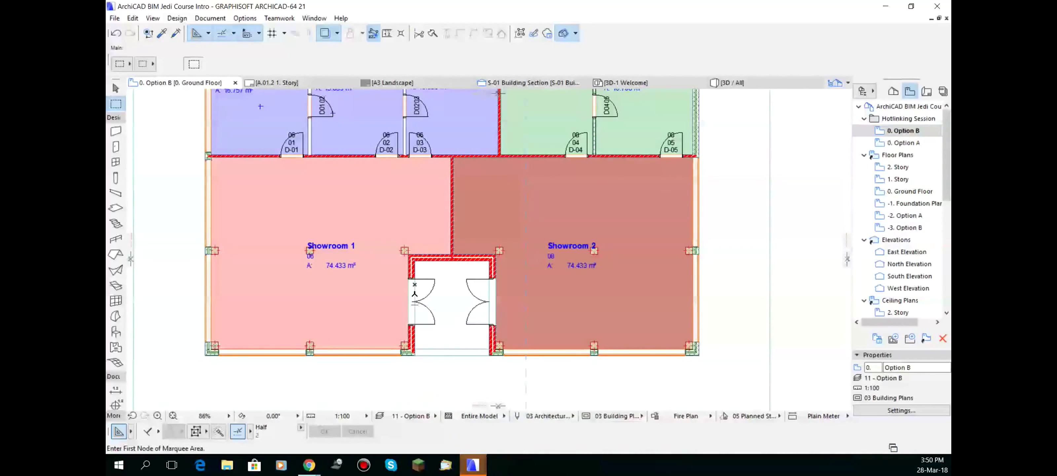
scroll(474, 285, down, 1)
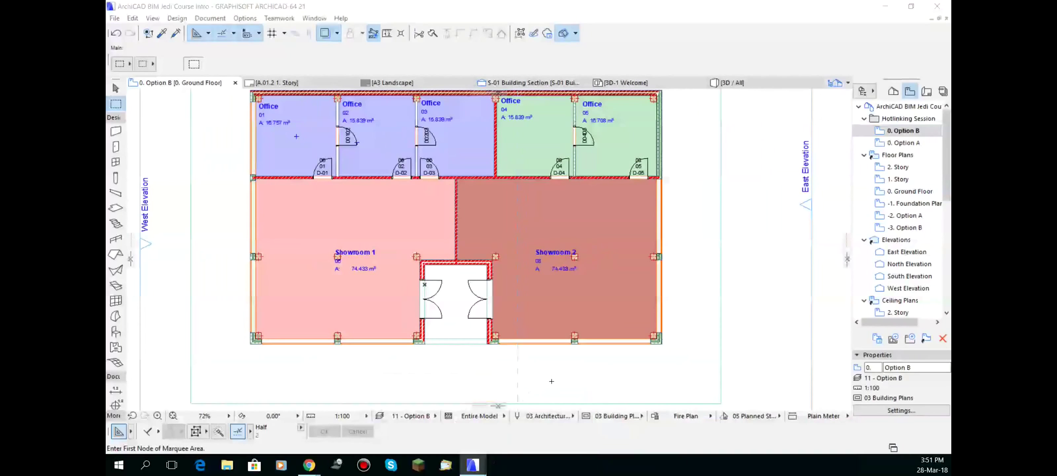
mouse_move(472, 464)
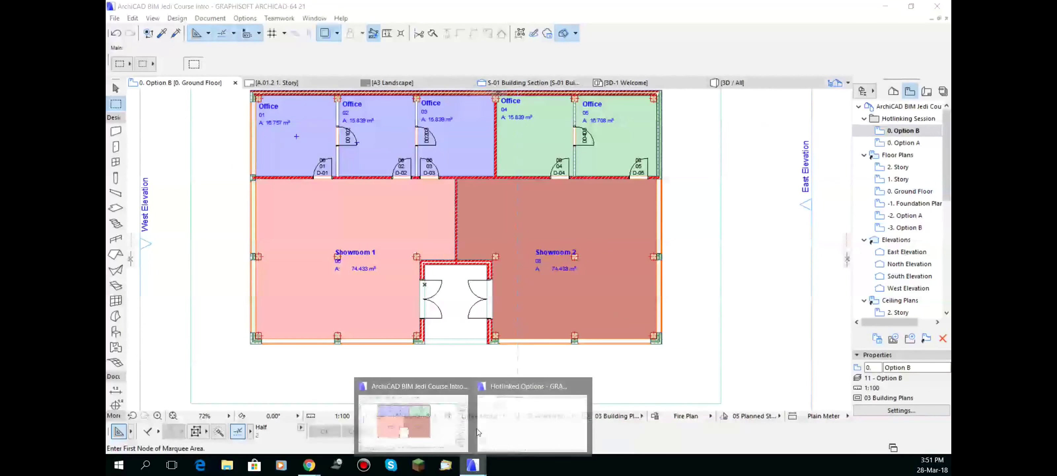
click(519, 399)
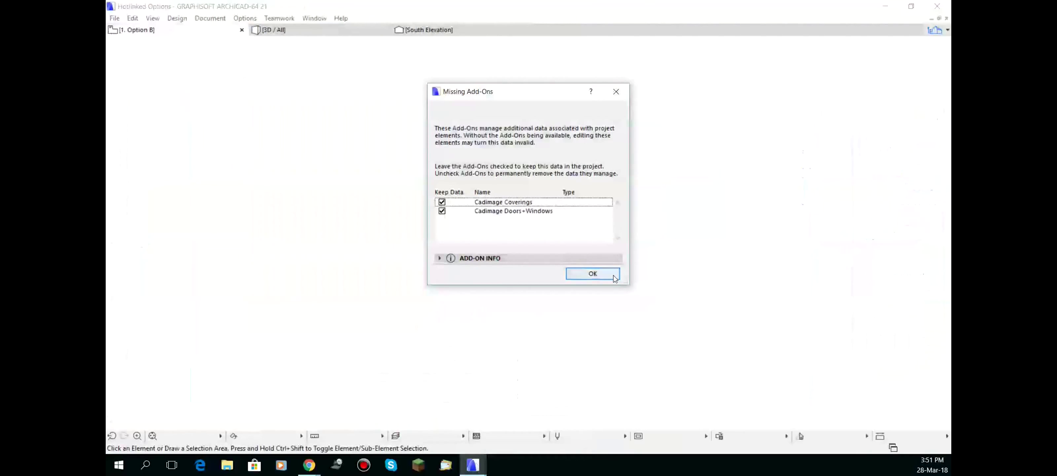
click(595, 274)
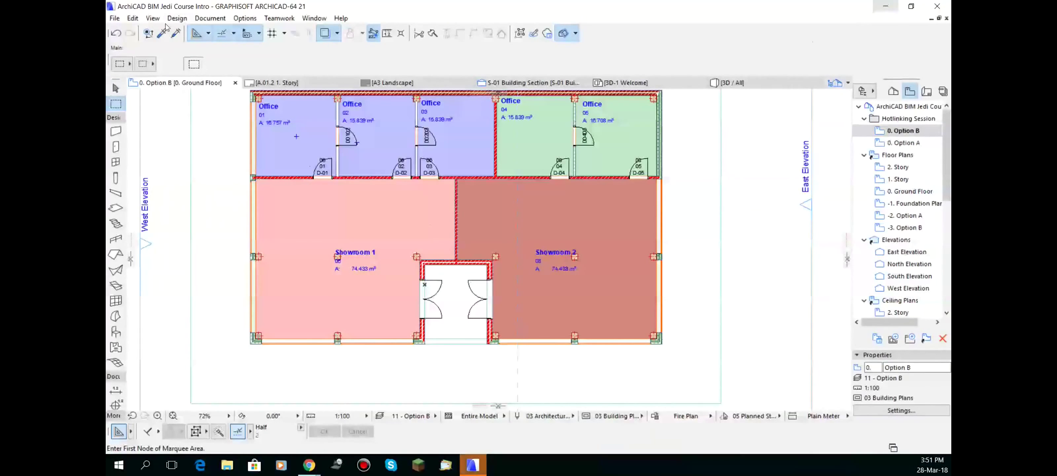
- In the Hotlink Module Manager, update the modified ArchiCAD BIM Jedi Course Intro source and confirm
click(115, 19)
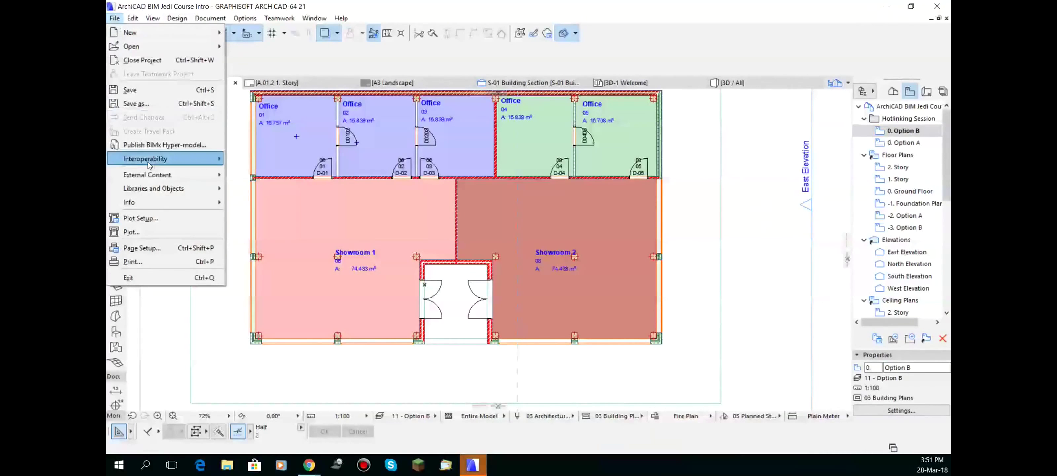
mouse_move(156, 177)
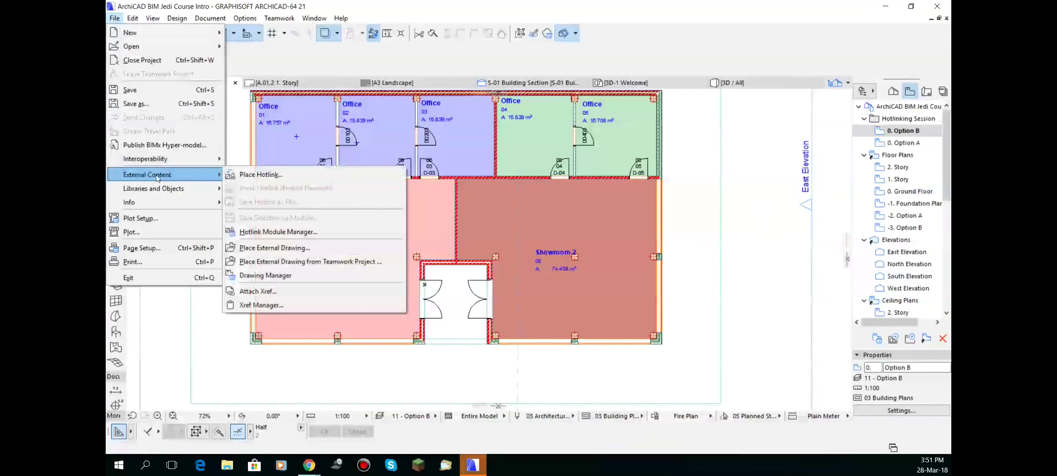
click(280, 233)
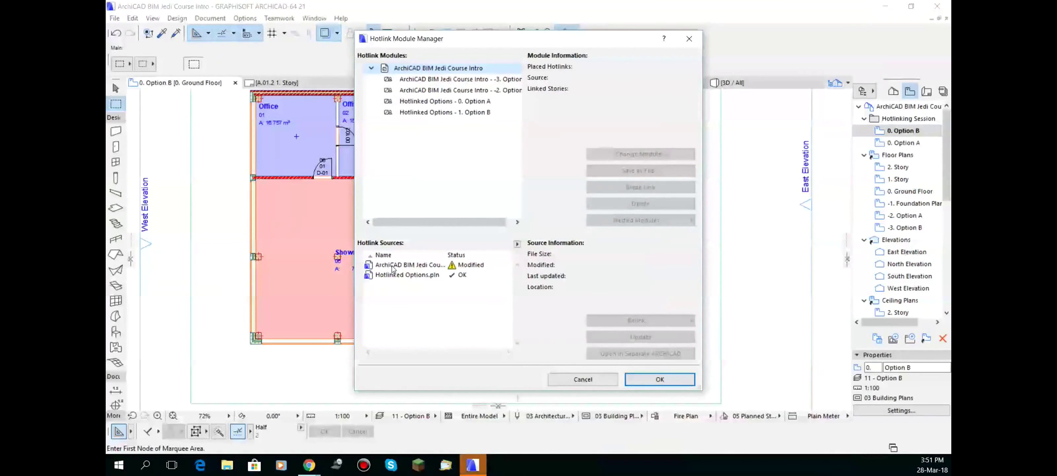
mouse_move(446, 255)
mouse_down()
mouse_move(478, 252)
mouse_move(442, 262)
mouse_up()
click(424, 266)
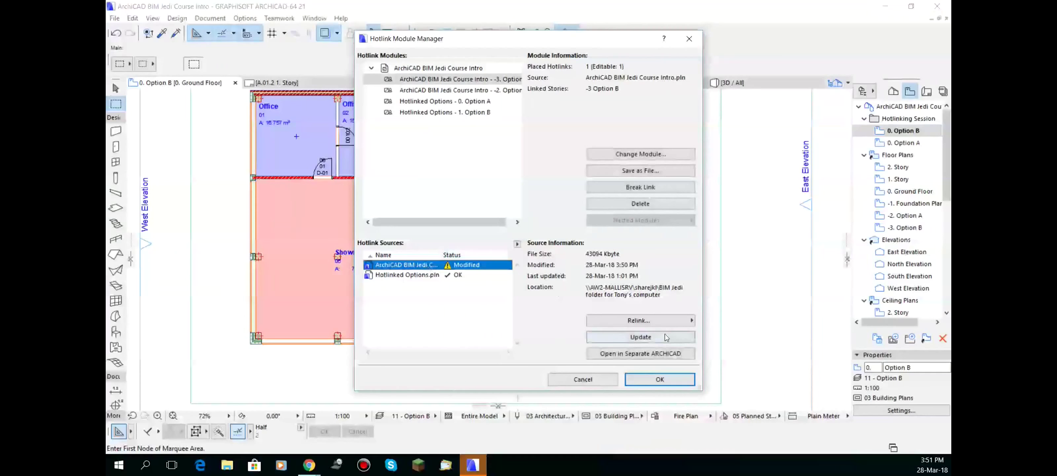
click(646, 343)
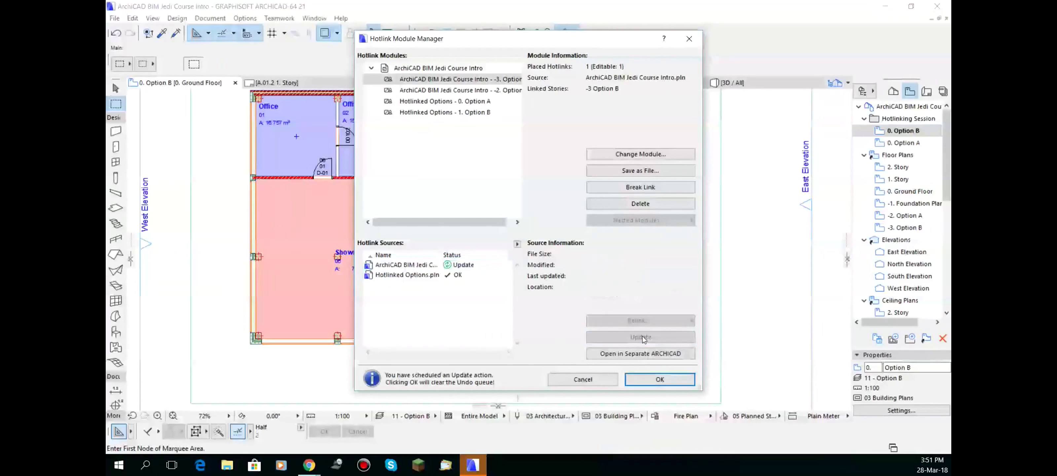
click(651, 381)
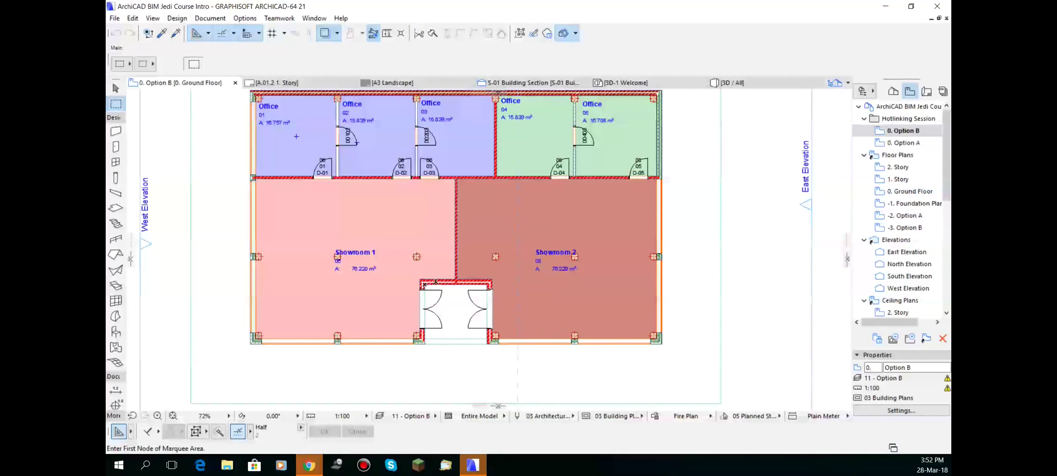
click(473, 465)
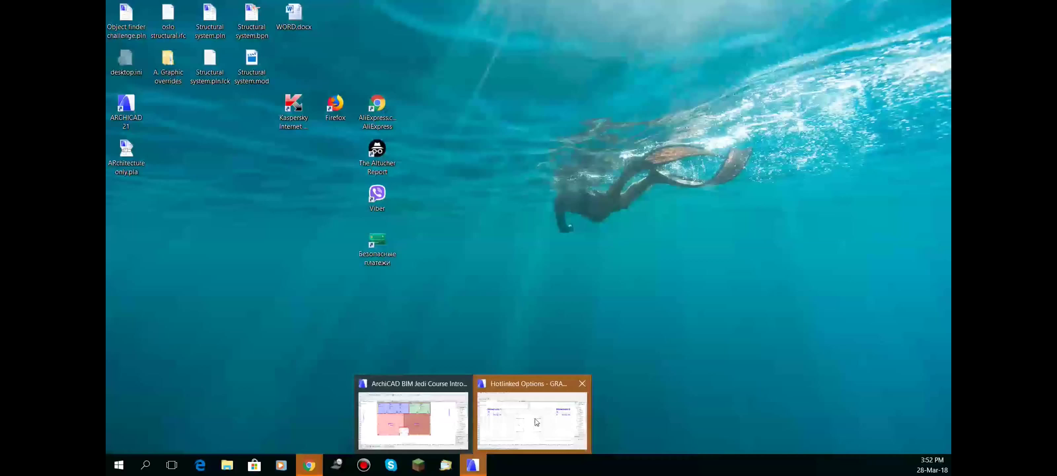
click(534, 420)
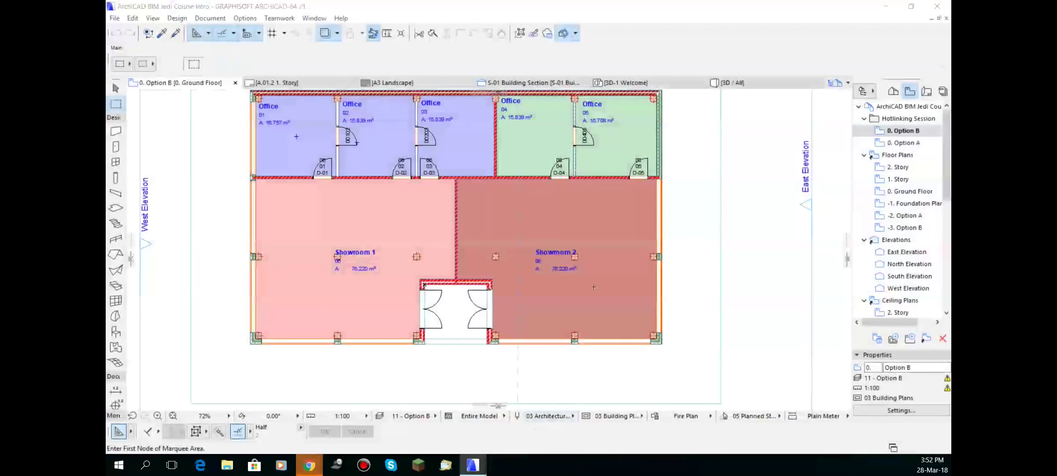
mouse_move(486, 464)
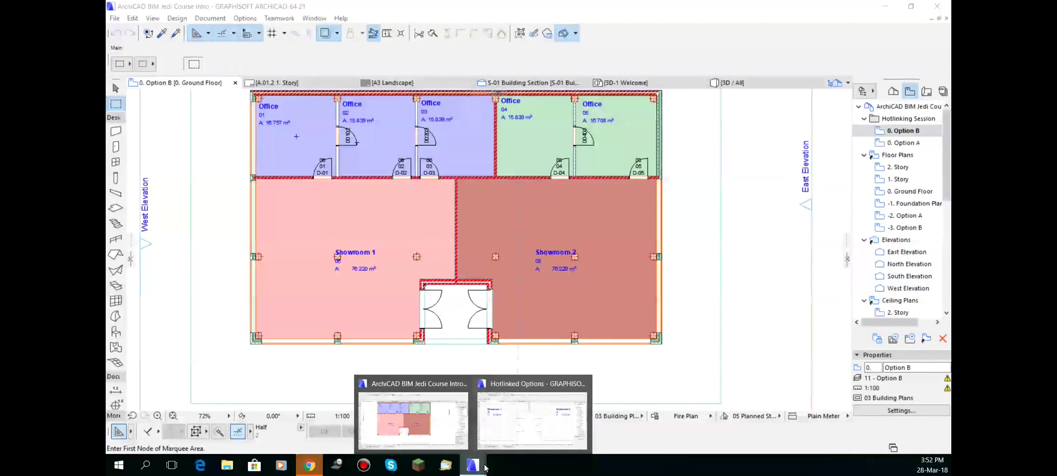
click(511, 422)
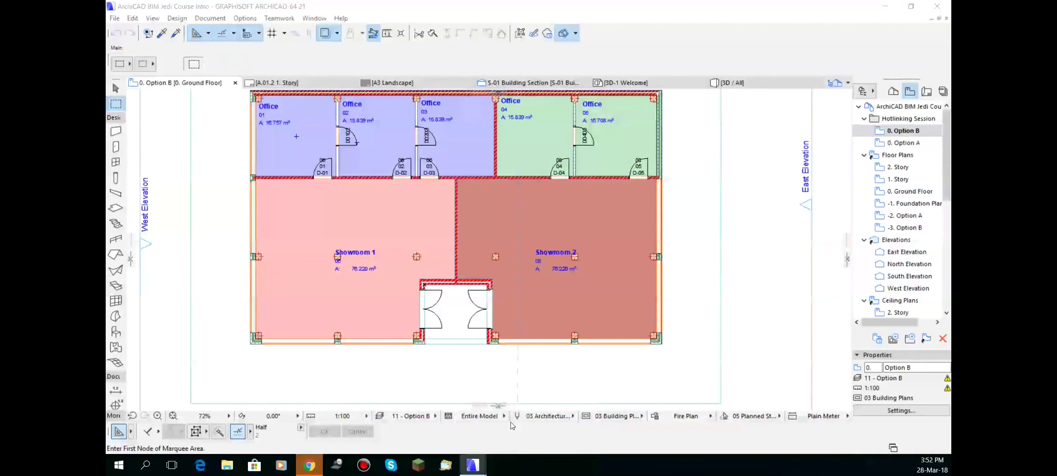
- Minimize the main project and zoom into the showroom entrance in Hotlinked Options
click(889, 12)
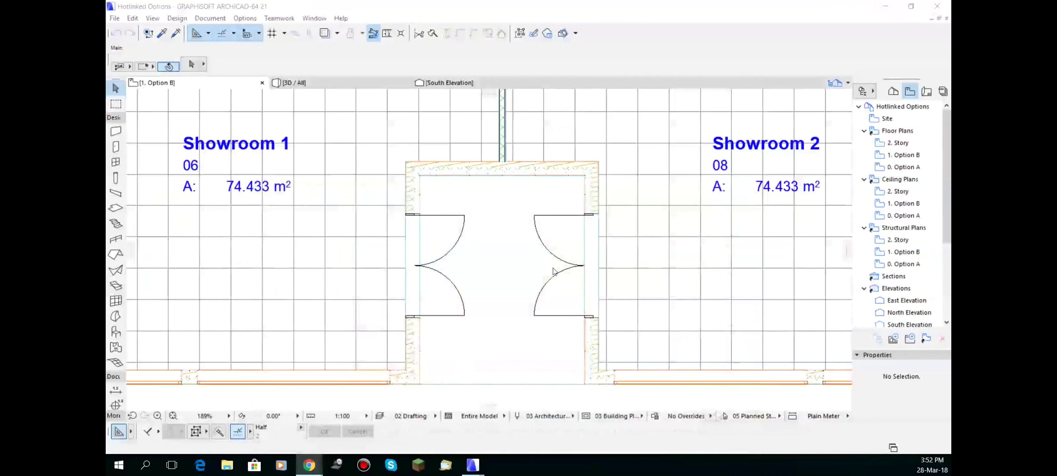
scroll(548, 270, down, 3)
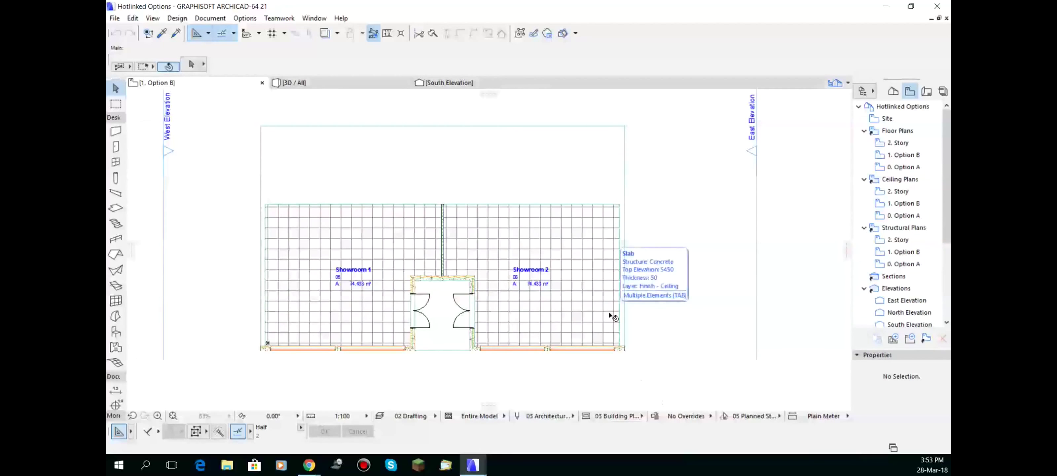
scroll(427, 298, up, 2)
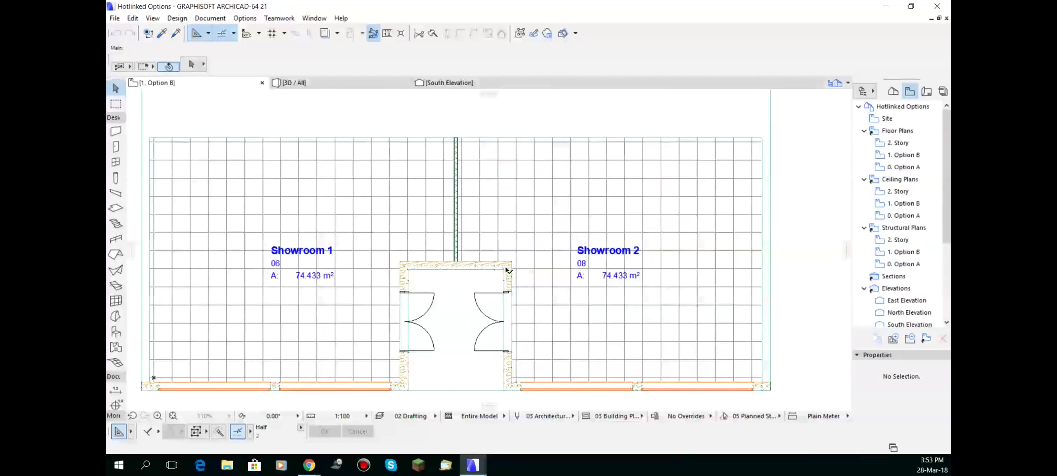
scroll(498, 273, up, 5)
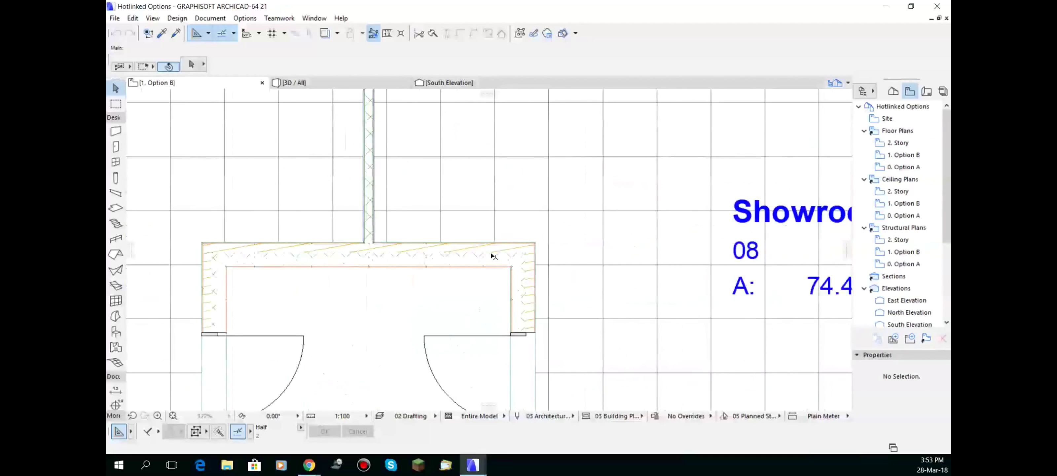
- Select the right entrance wall and bring up Options > Element Attributes
click(493, 258)
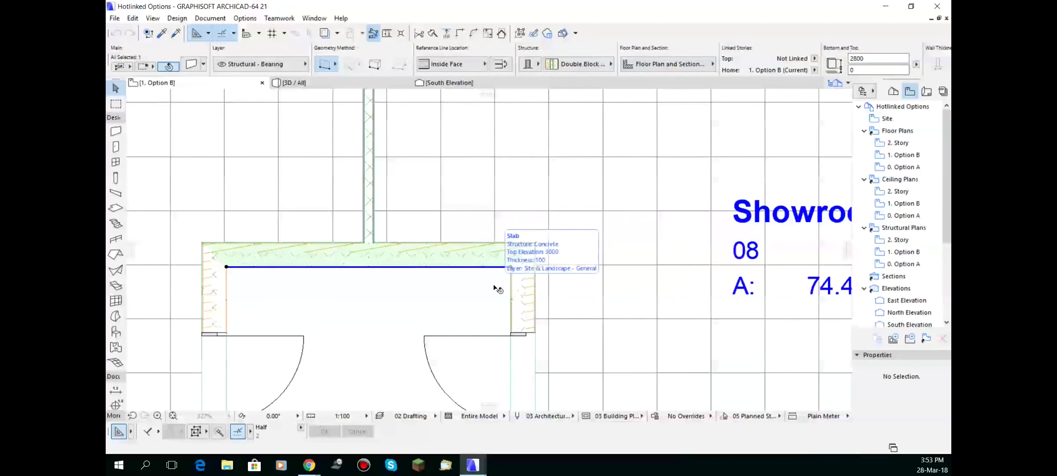
click(527, 282)
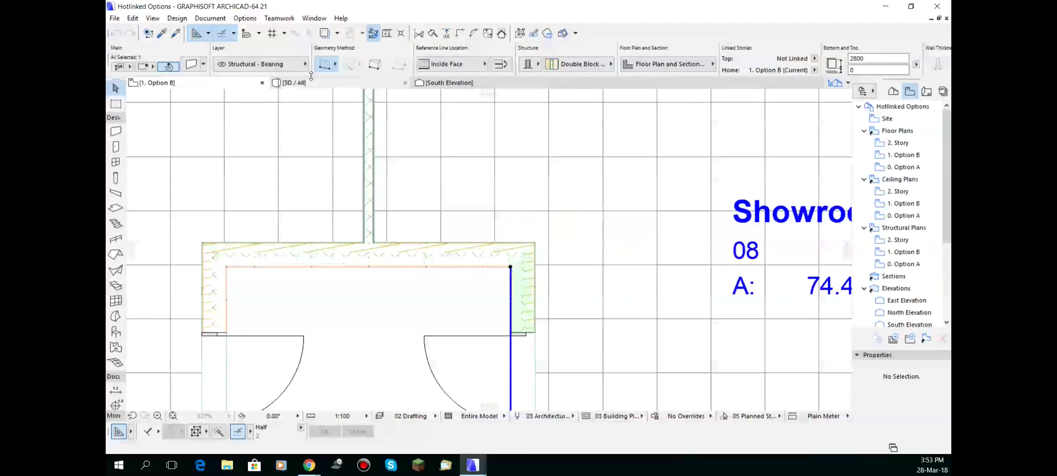
click(246, 19)
mouse_move(334, 38)
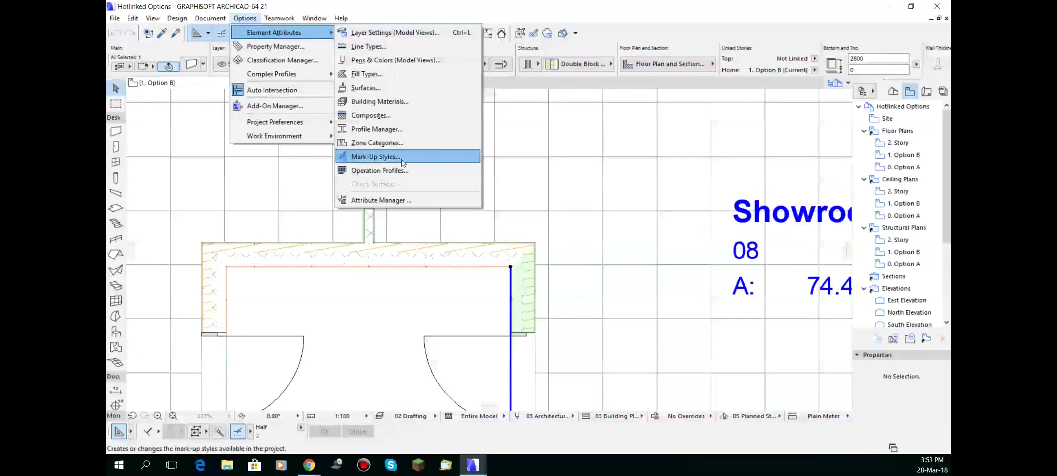
click(402, 201)
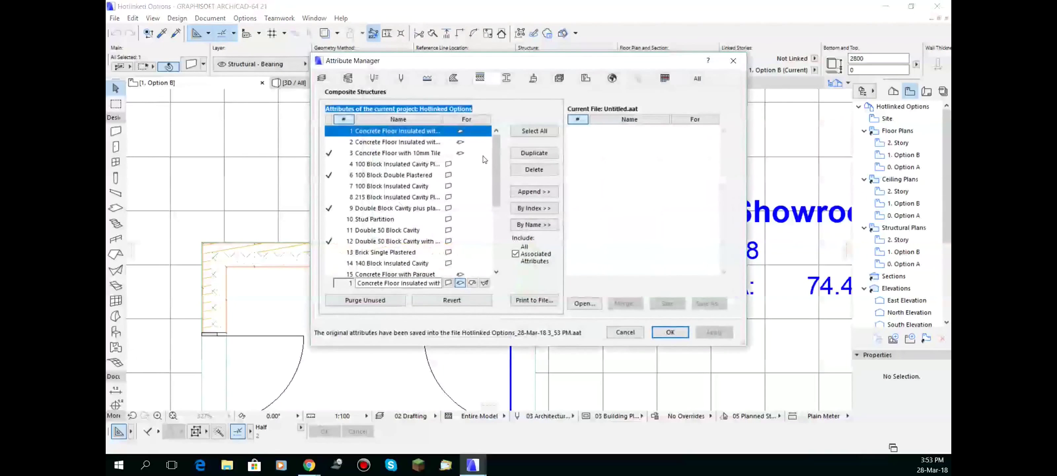
click(496, 144)
scroll(492, 185, up, 3)
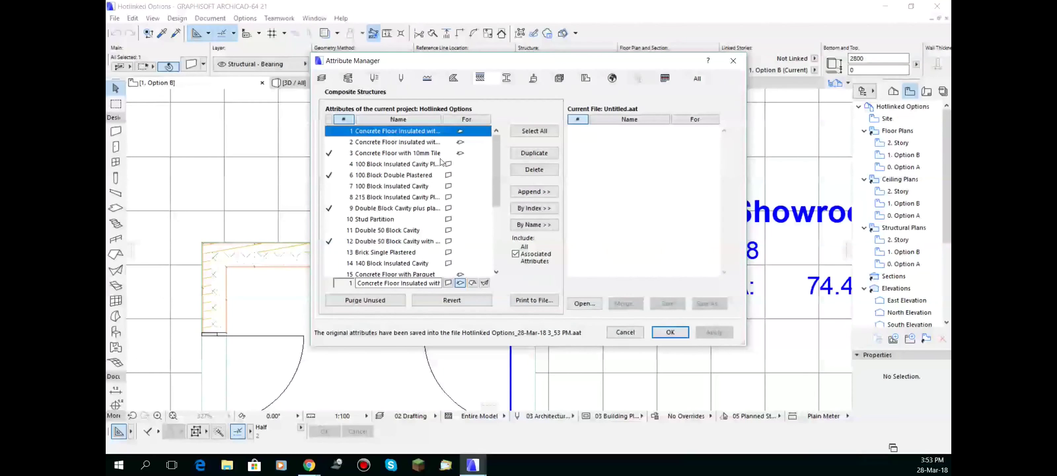
click(322, 78)
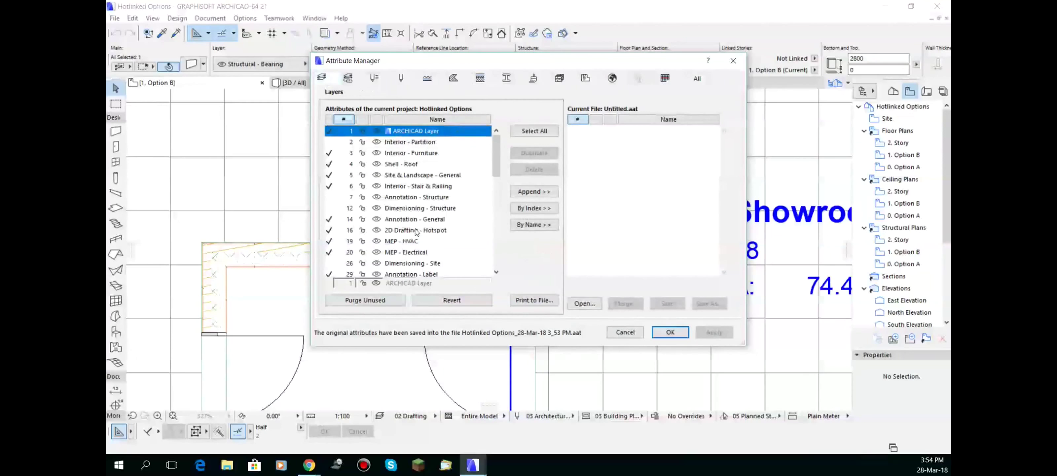
scroll(403, 242, down, 2)
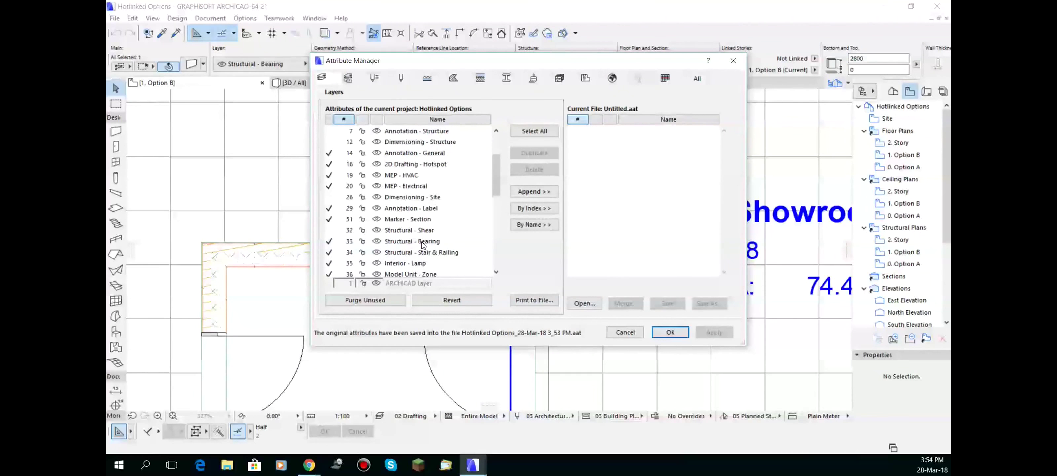
drag(496, 165, 500, 197)
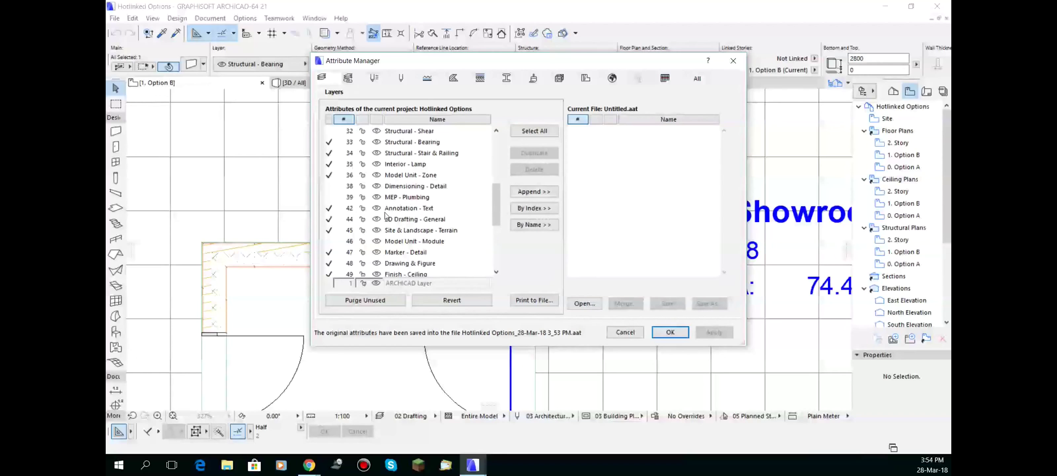
click(482, 472)
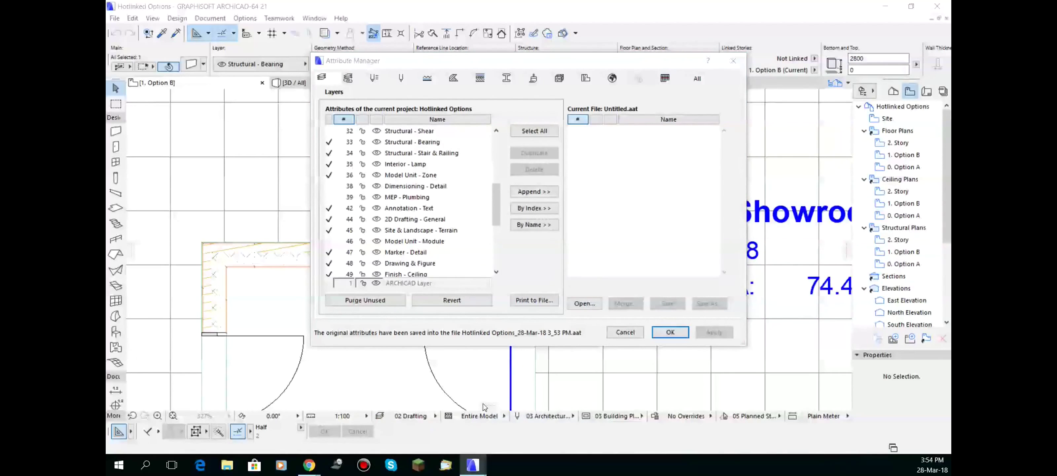
click(634, 337)
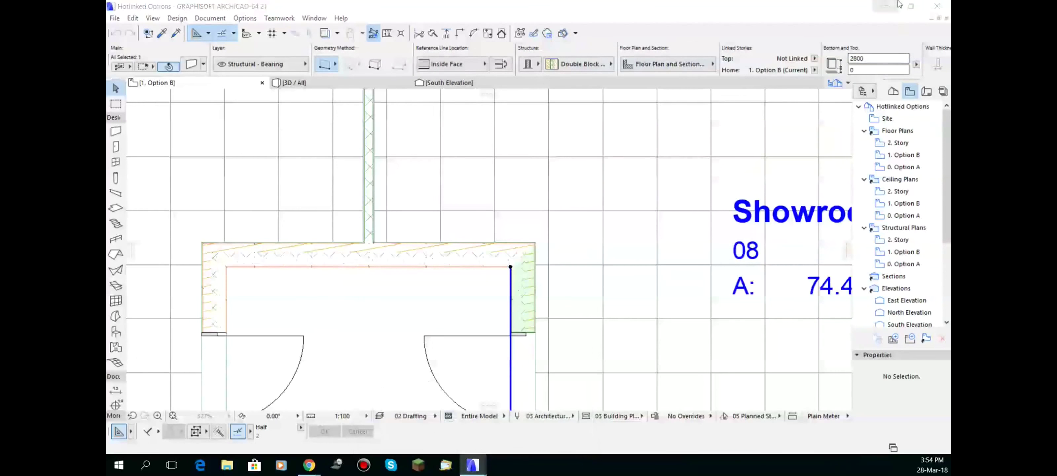
- Zoom out on the main plan, restore Hotlinked Options, and bring up Options > Element Attributes
click(898, 5)
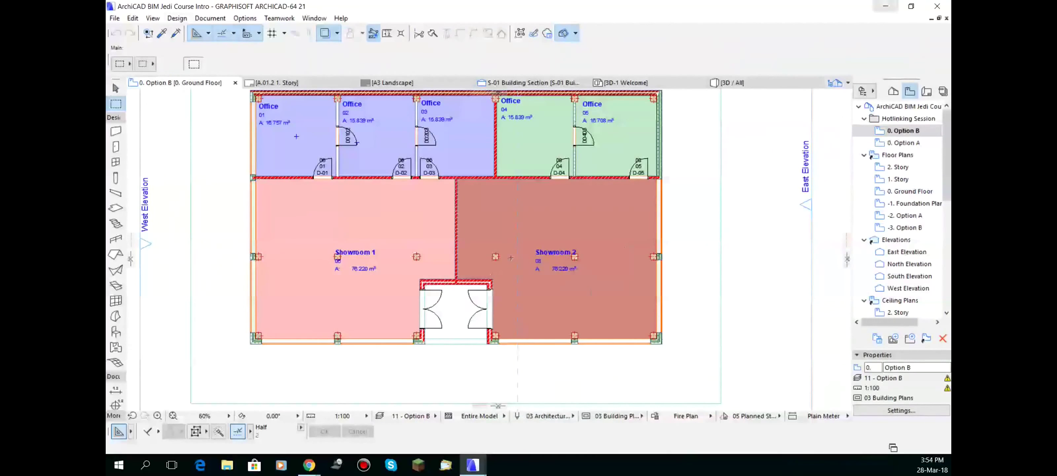
scroll(511, 258, down, 1)
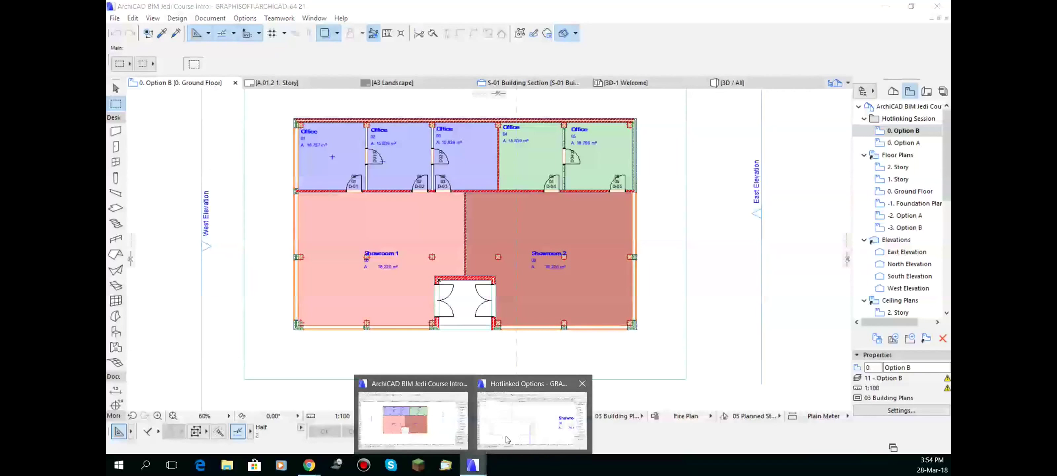
click(911, 5)
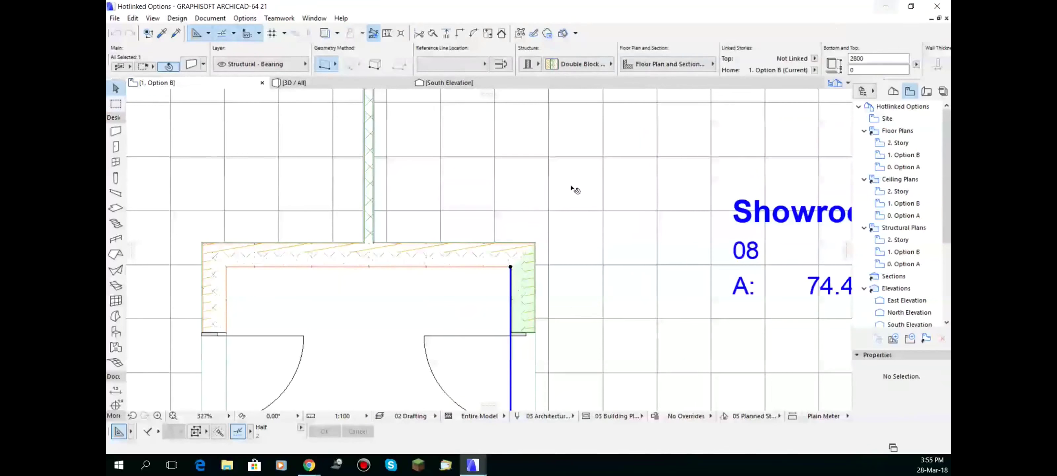
click(245, 18)
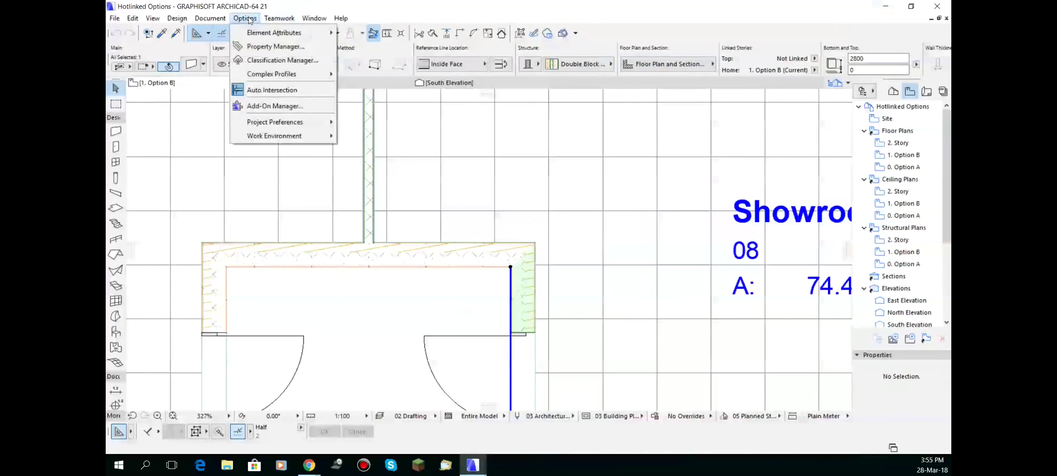
mouse_move(273, 33)
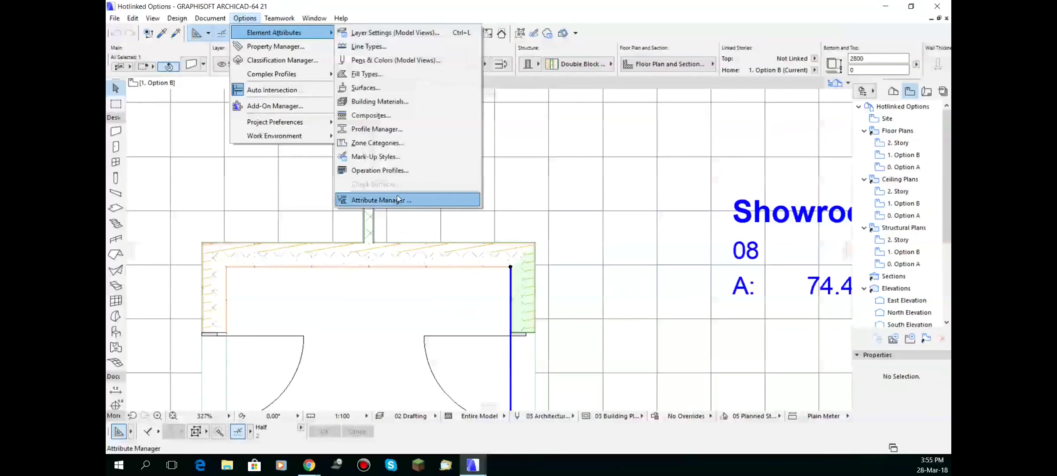
- In Composites, set the Double Block Cavity plus plaster Sand skin thickness from 100 to 50
click(390, 117)
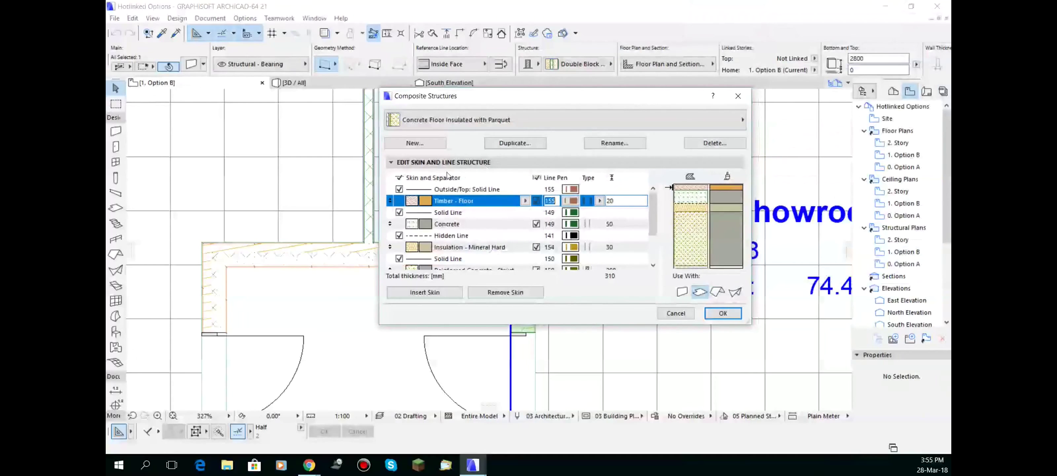
click(459, 119)
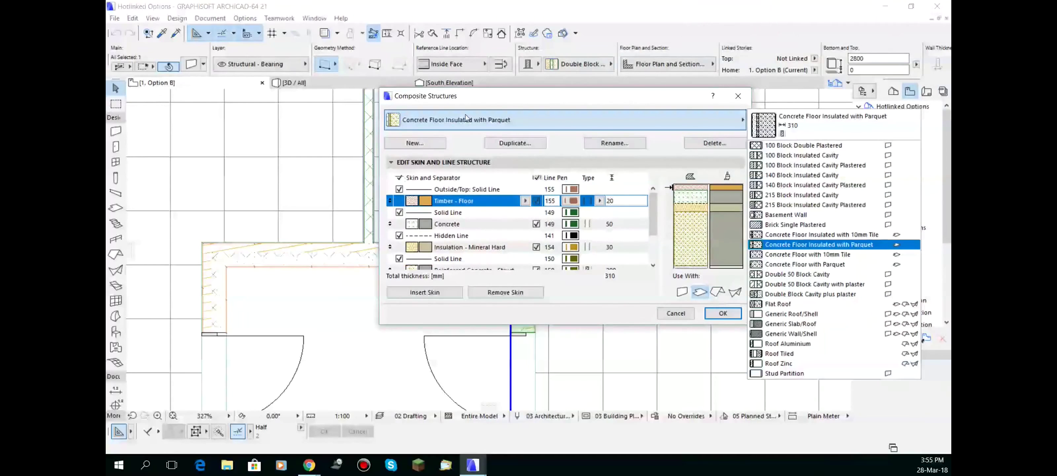
click(837, 285)
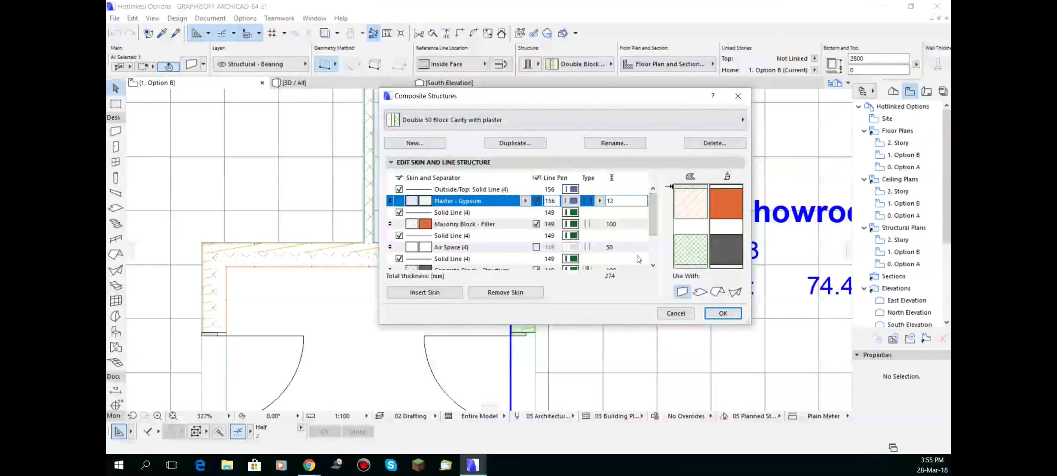
click(540, 118)
click(781, 292)
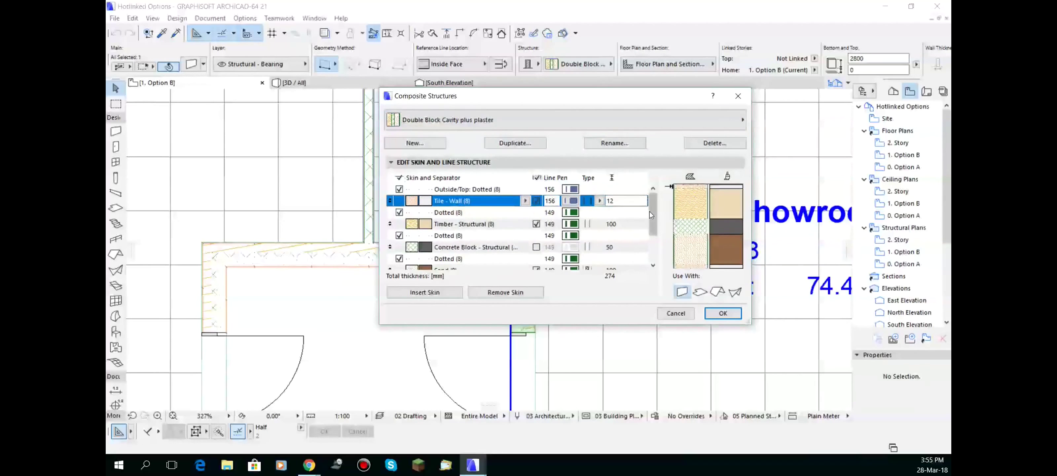
drag(652, 208, 654, 246)
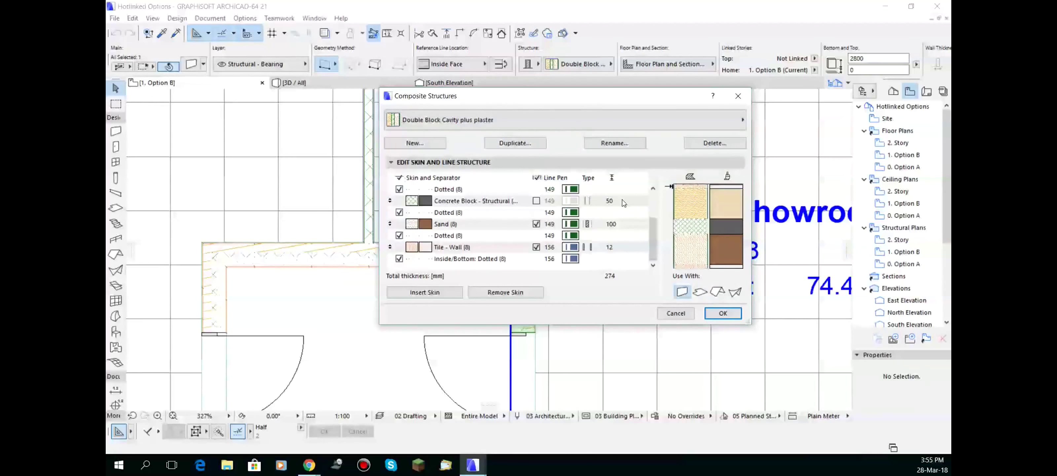
click(628, 228)
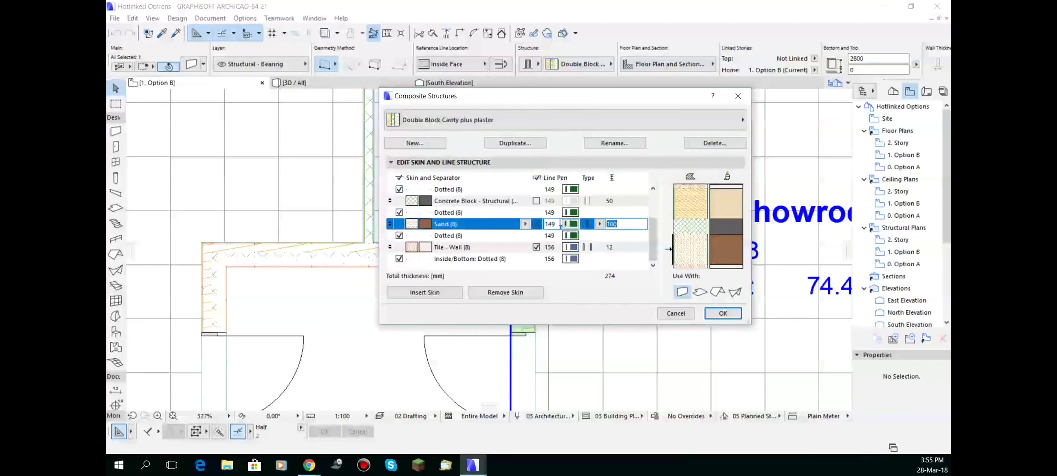
text(50)
click(722, 314)
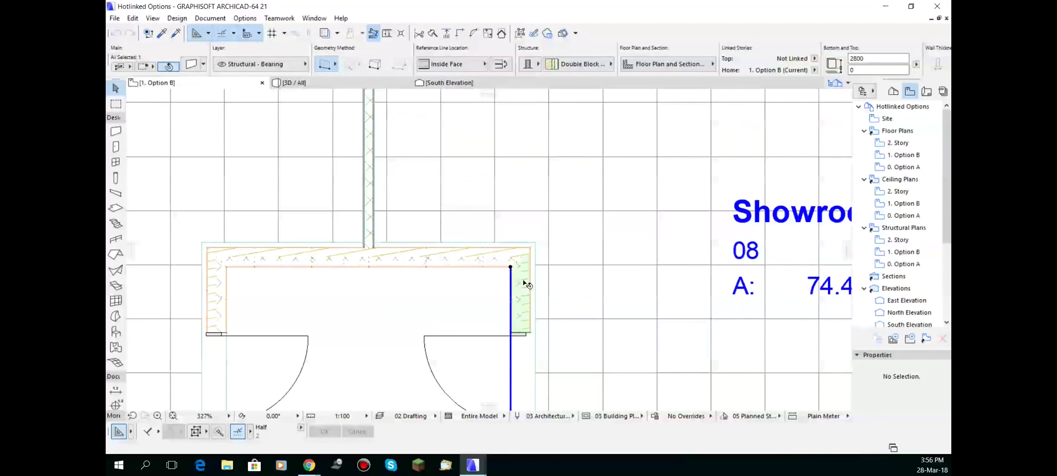
- Save the Hotlinked Options project and switch back to the ArchiCAD BIM Jedi Course Intro window
click(486, 316)
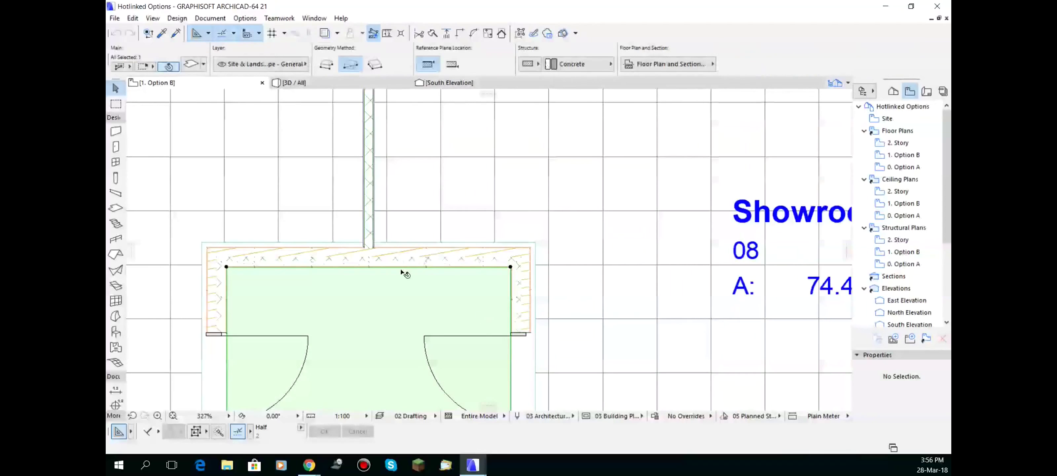
click(115, 18)
click(141, 94)
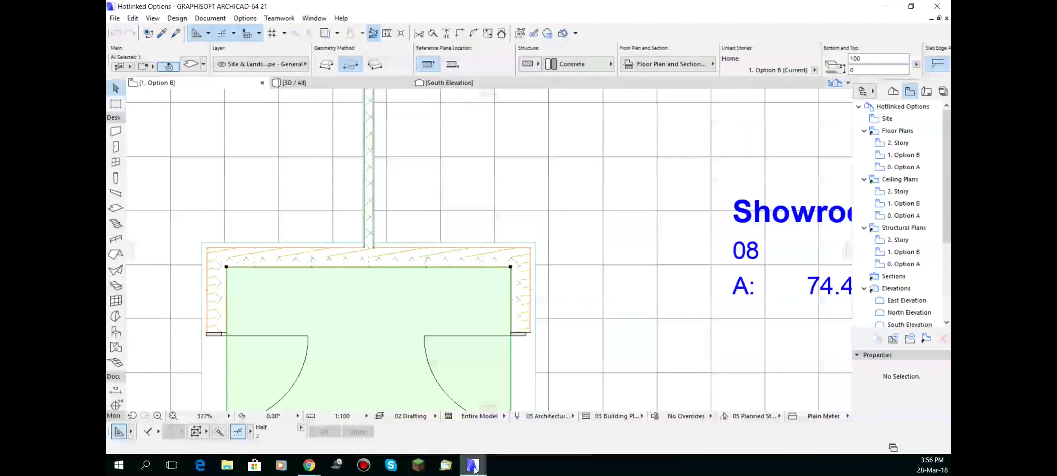
mouse_move(473, 468)
click(420, 427)
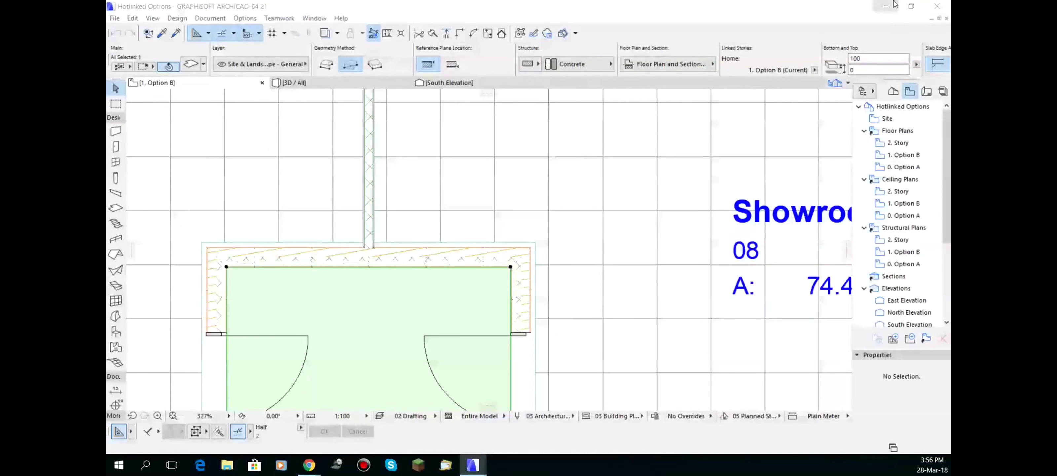
- Update the modified Hotlinked Options.pln source in the Hotlink Module Manager and confirm with OK
click(115, 18)
mouse_move(168, 175)
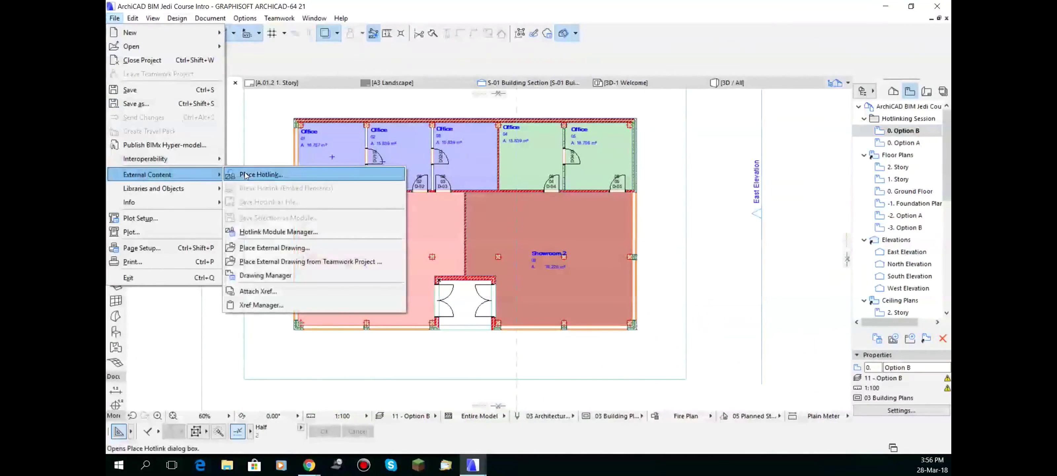
click(271, 232)
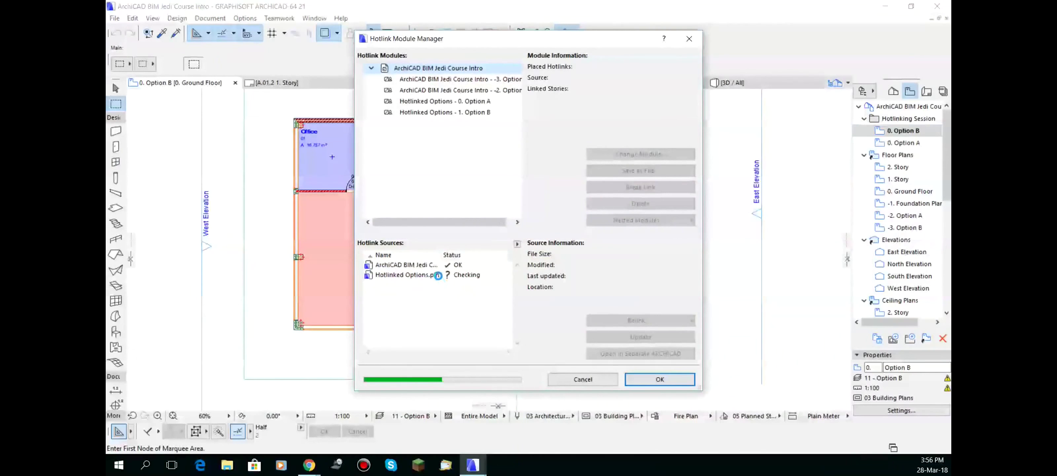
click(405, 275)
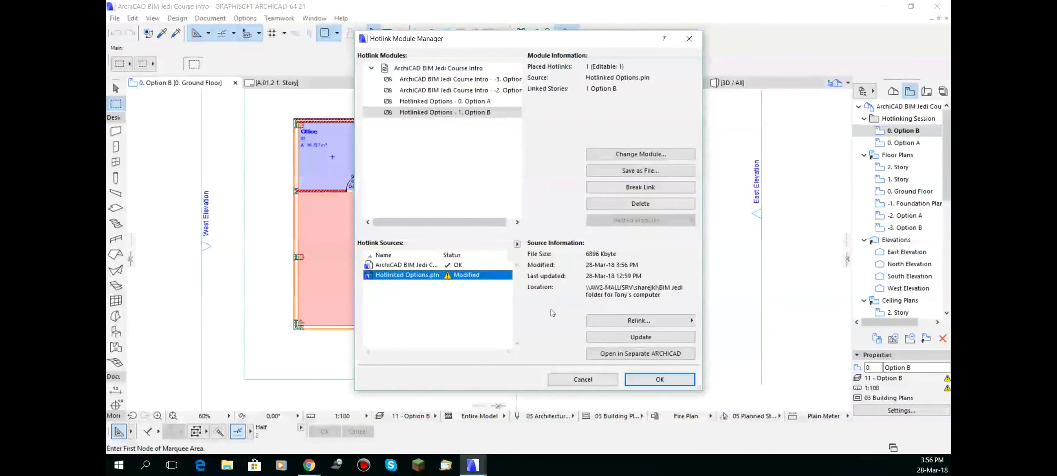
click(649, 337)
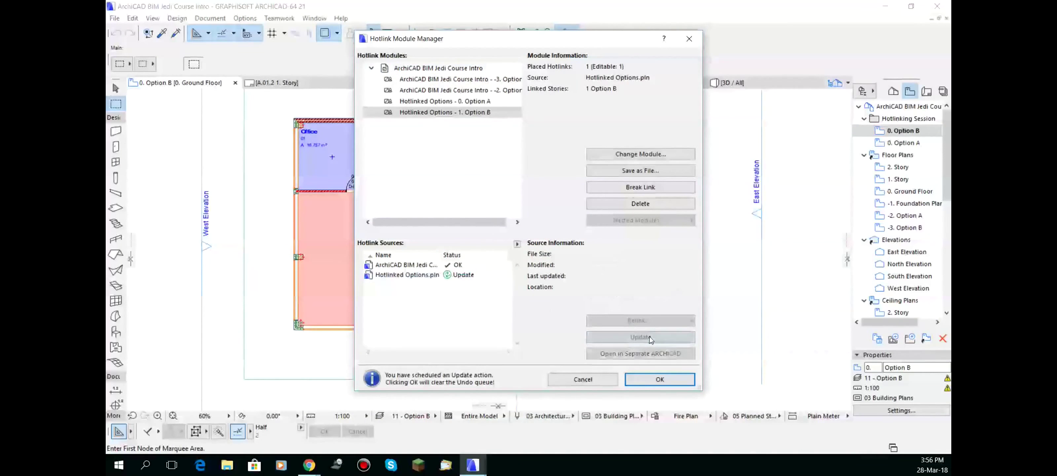
click(647, 379)
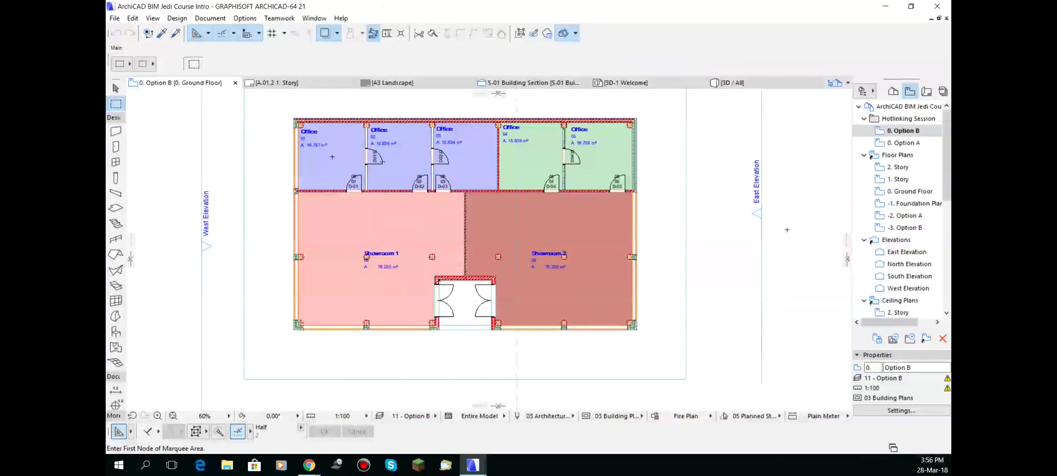
- Zoom to the entrance and confirm the walls use Double Block Cavity plus plaster, leaving it unchanged
scroll(757, 257, down, 3)
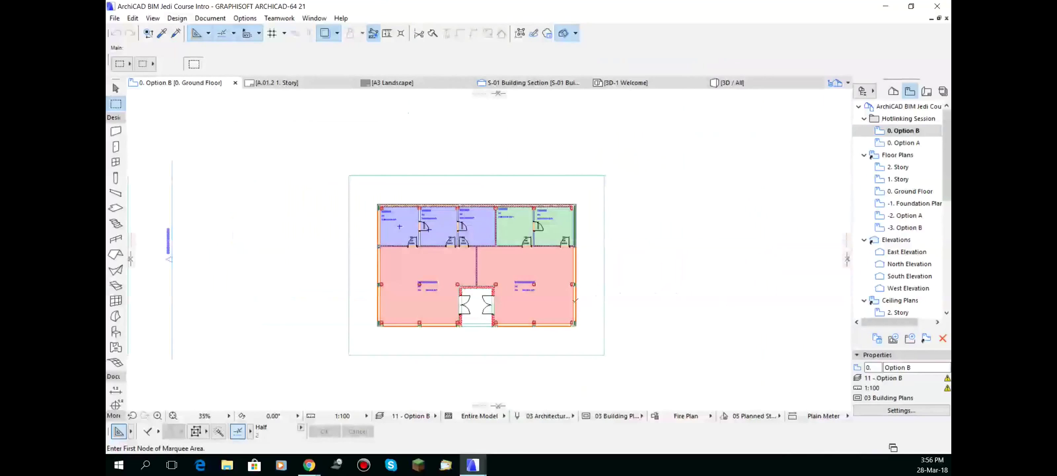
scroll(459, 290, up, 8)
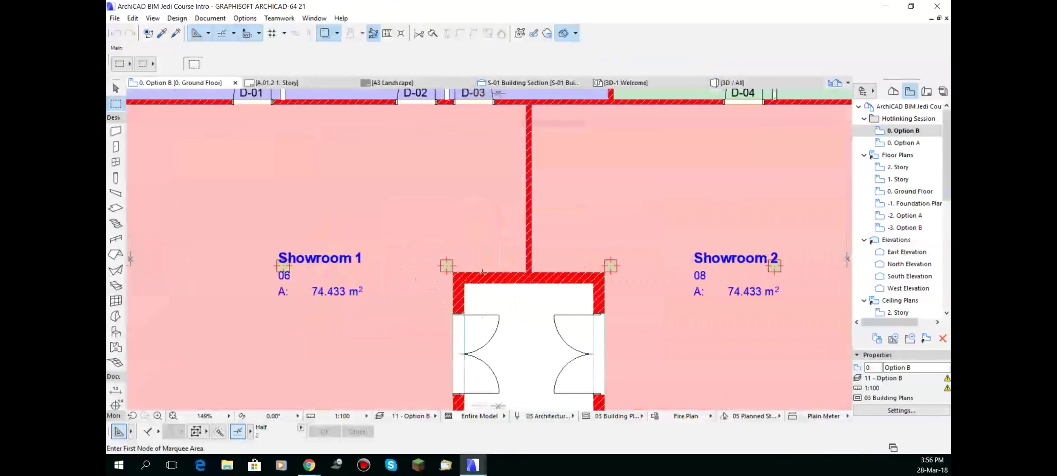
scroll(443, 282, up, 2)
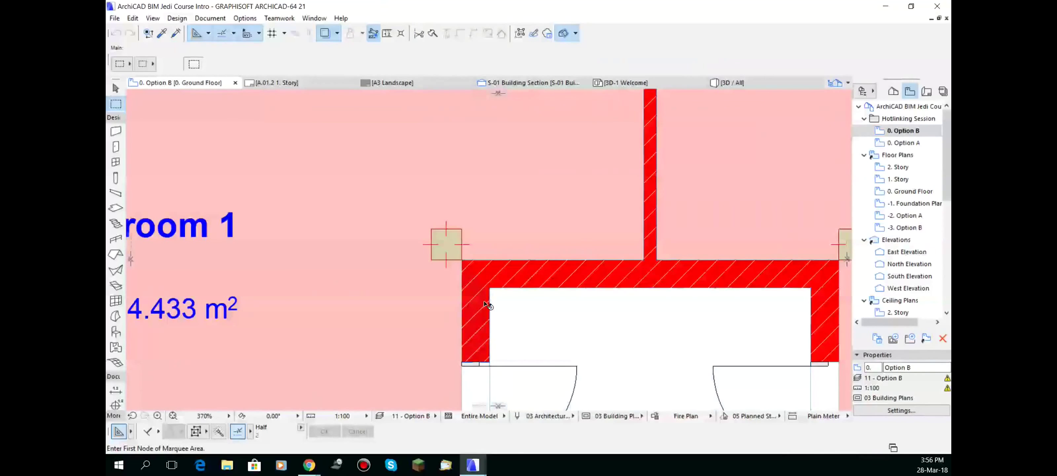
key(ctrl+a)
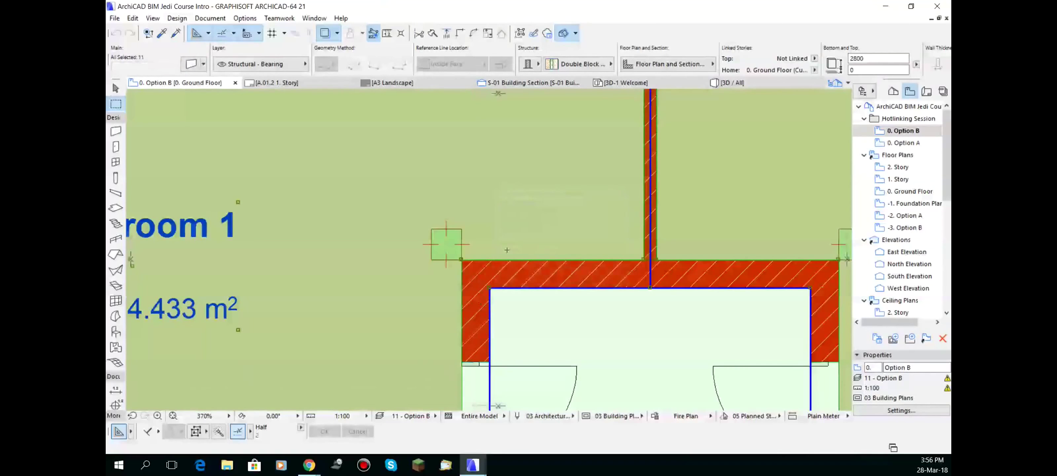
click(561, 65)
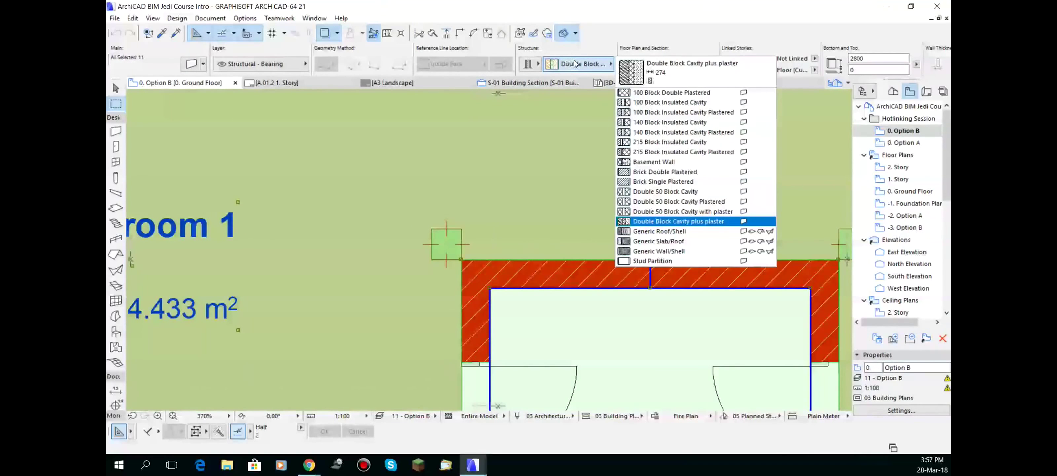
click(574, 65)
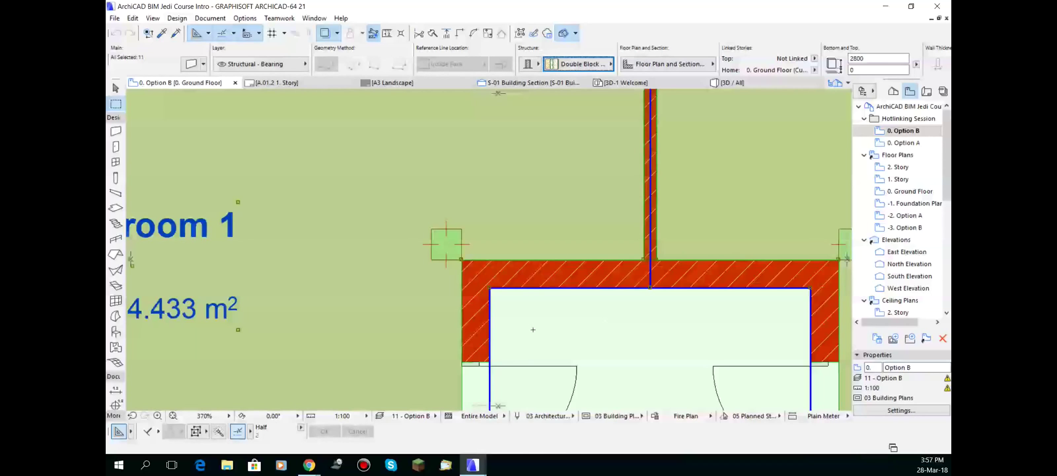
key(Escape)
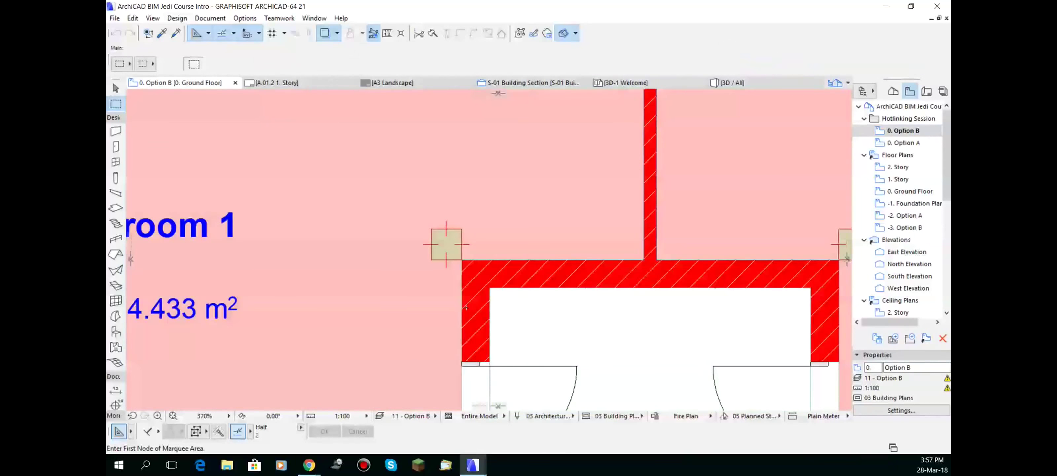
click(245, 18)
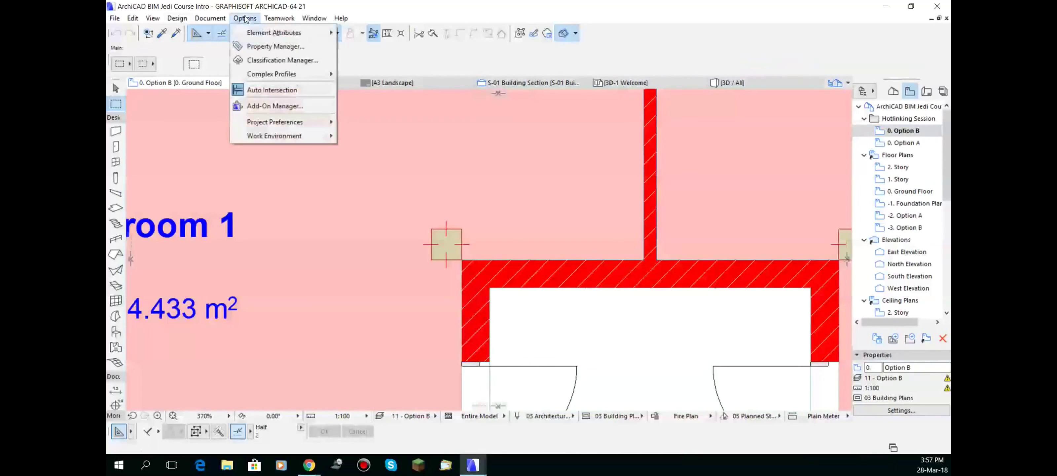
mouse_move(268, 35)
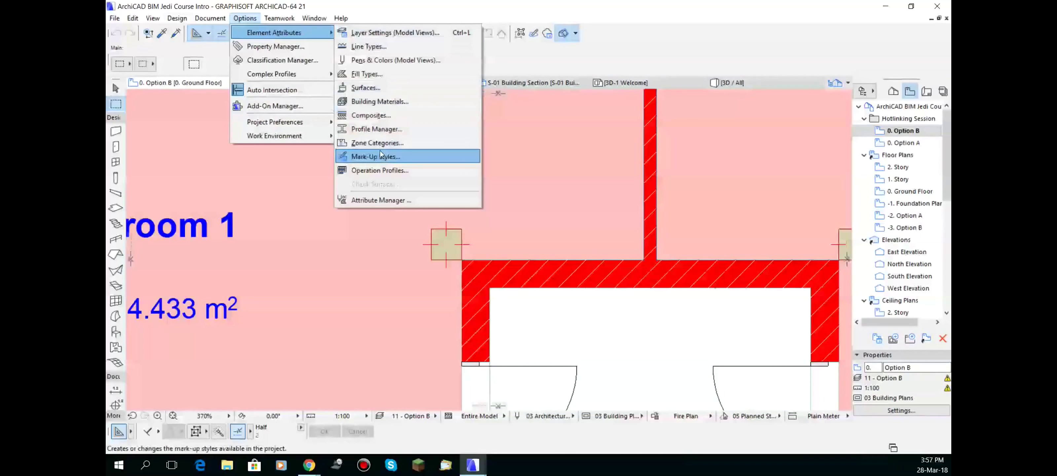
click(386, 200)
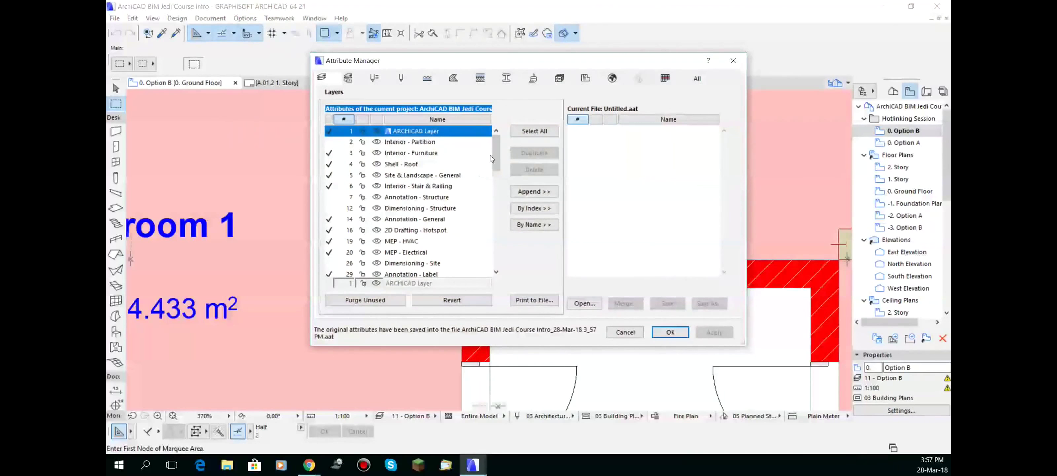
click(480, 78)
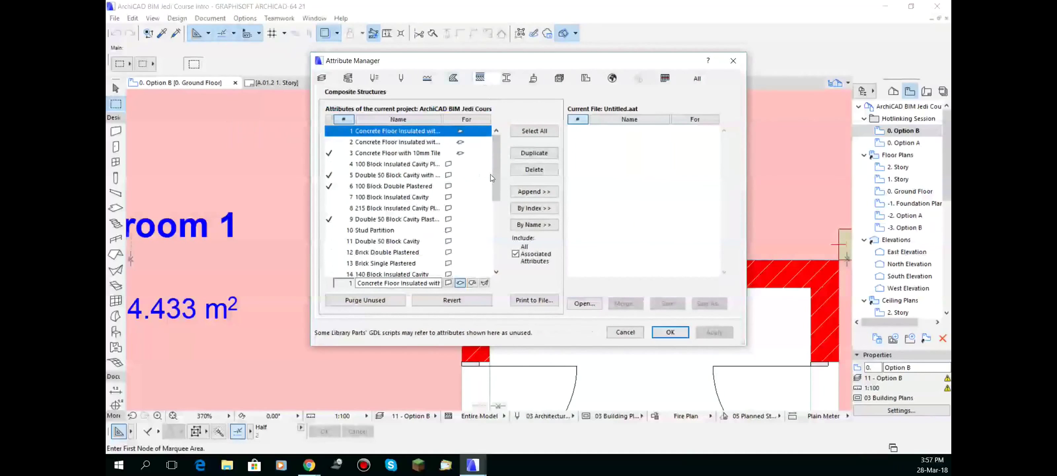
scroll(494, 162, down, 5)
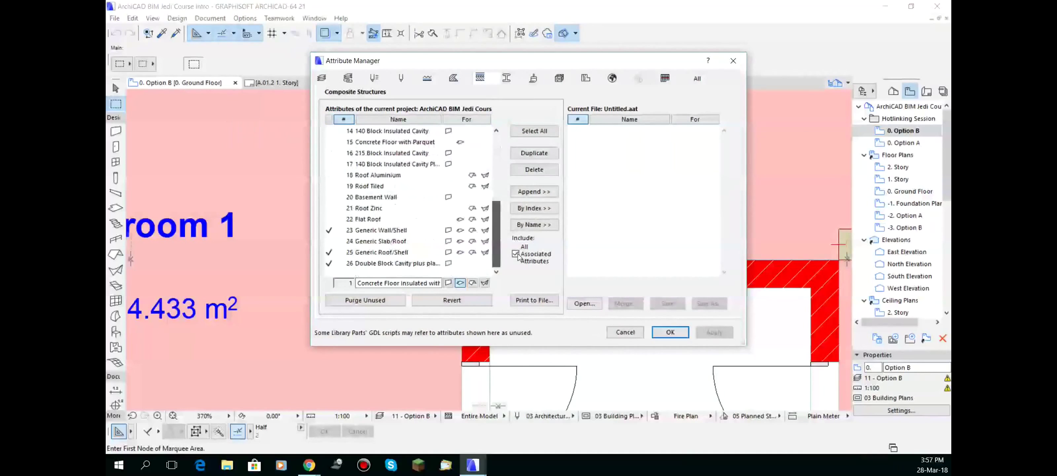
click(369, 264)
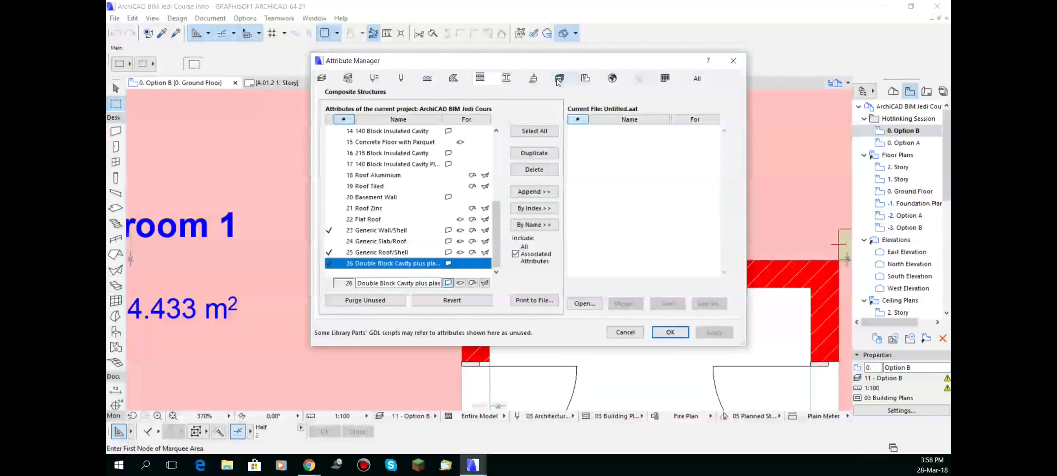
click(638, 333)
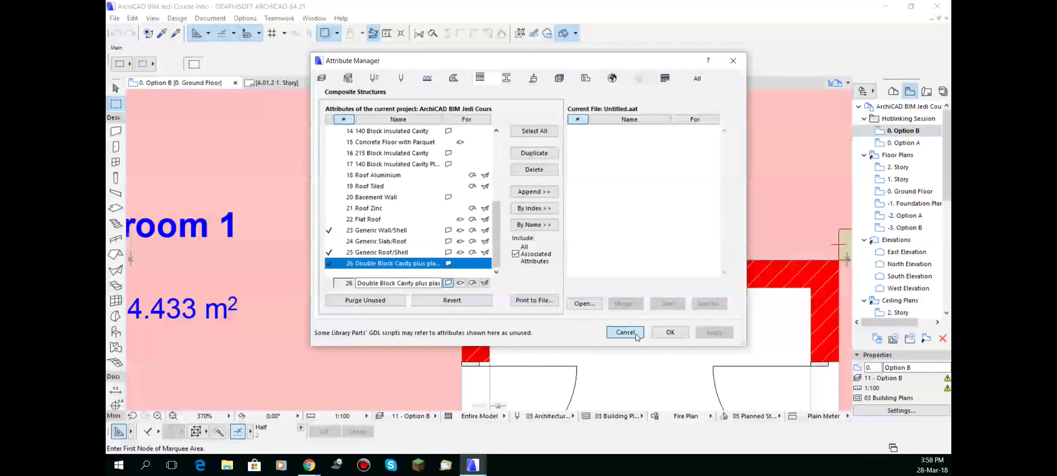
click(636, 335)
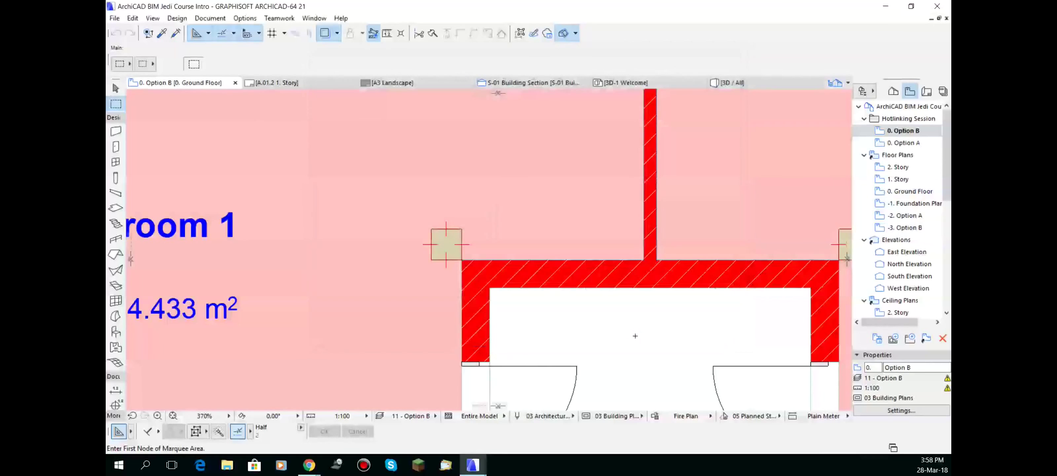
- Zoom out over the whole plan and the second plan copy, then open Layer Settings with Ctrl+L
scroll(634, 335, down, 5)
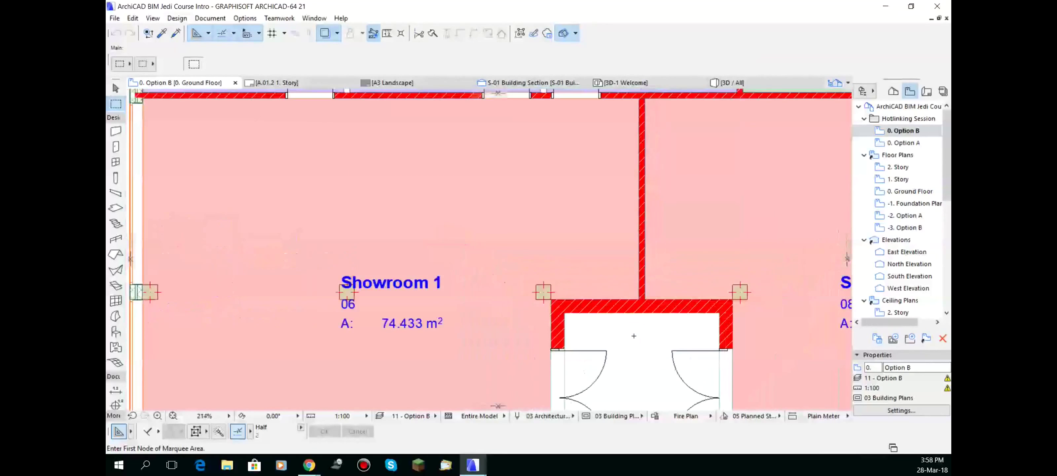
middle_drag(633, 335, 513, 213)
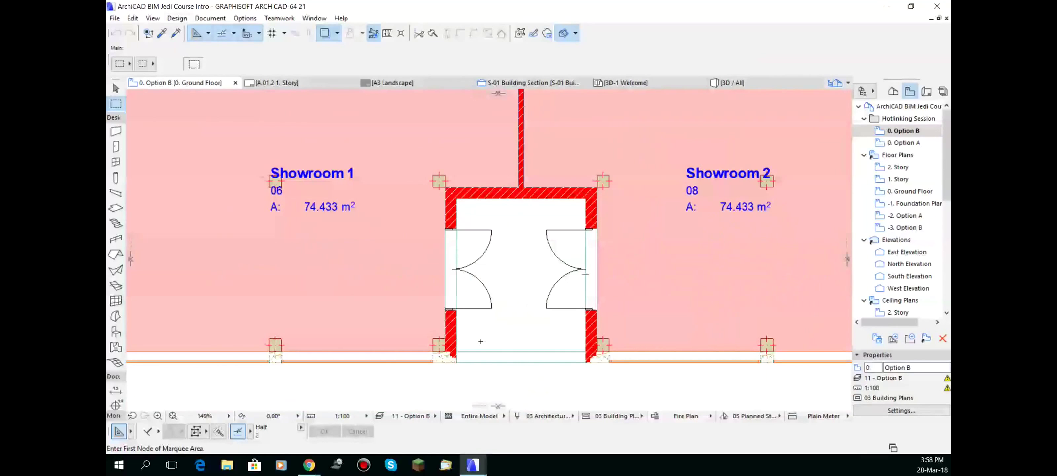
scroll(502, 282, down, 3)
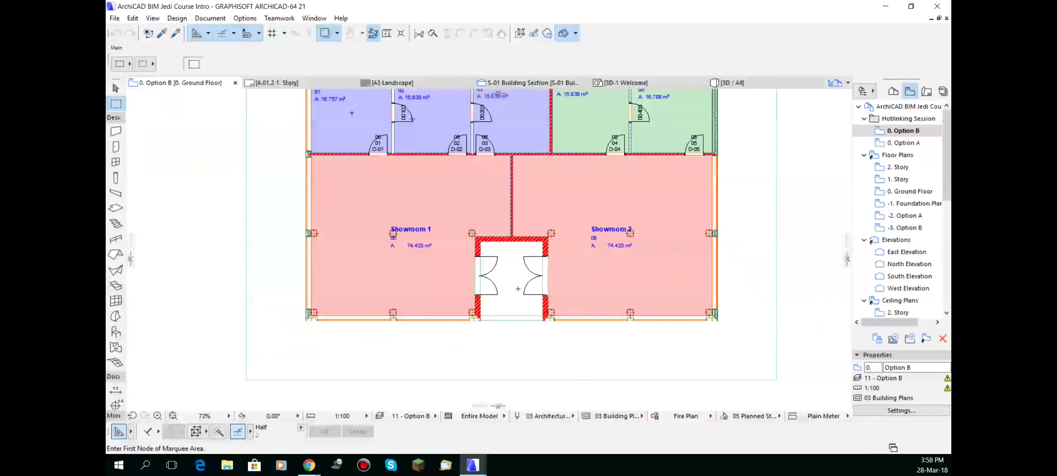
scroll(535, 283, down, 2)
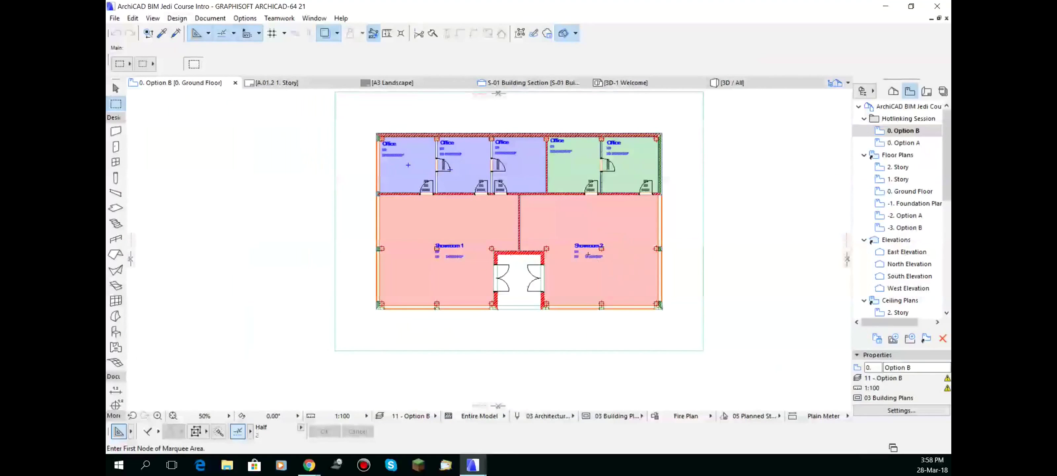
scroll(605, 259, down, 1)
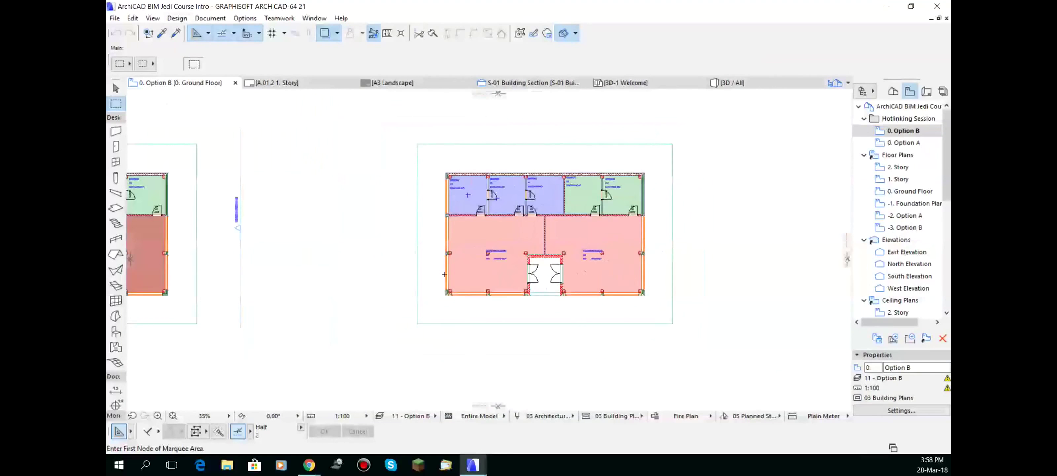
scroll(463, 270, down, 1)
middle_drag(442, 281, 635, 282)
scroll(401, 265, up, 2)
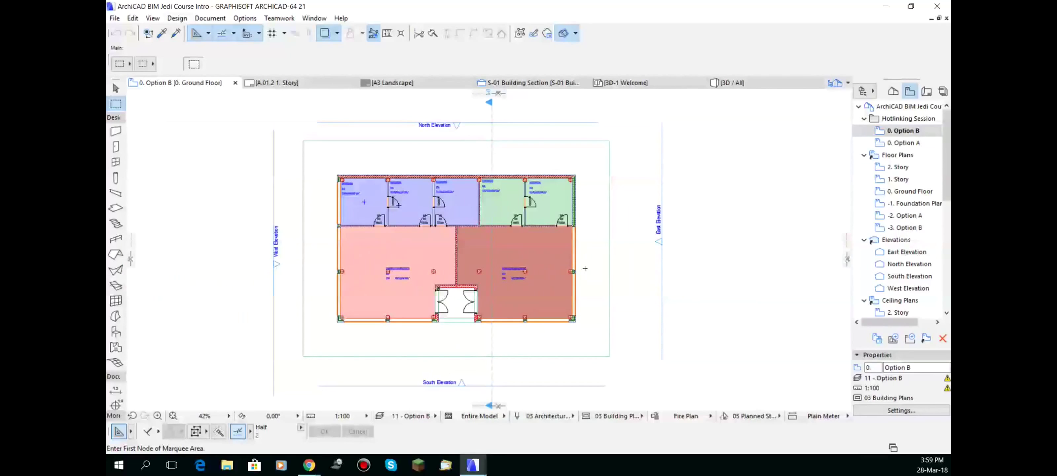
scroll(559, 277, down, 4)
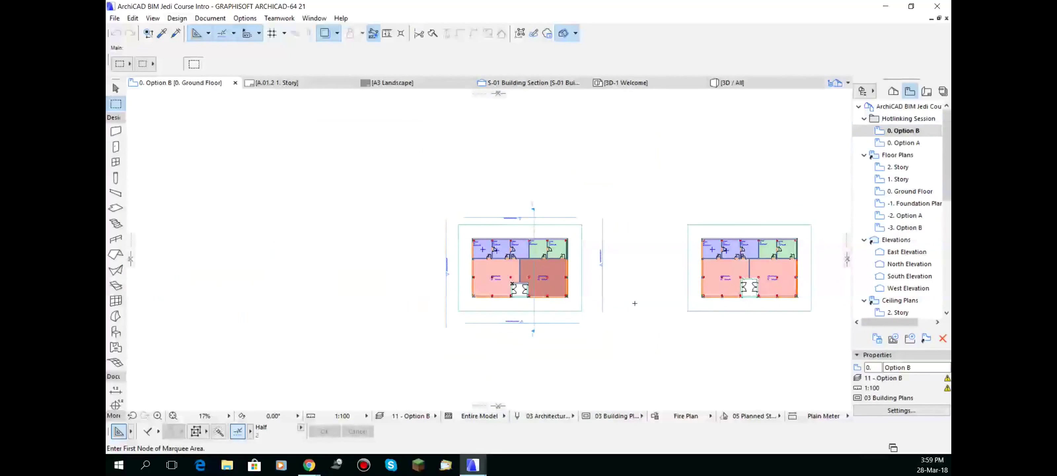
key(ctrl+l)
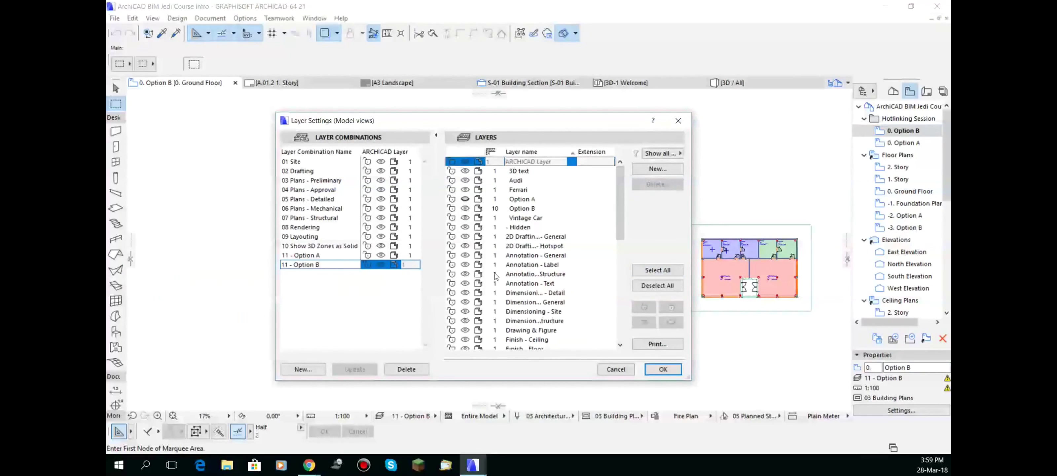
- Cancel Layer Settings without changes and switch to Chrome
click(623, 370)
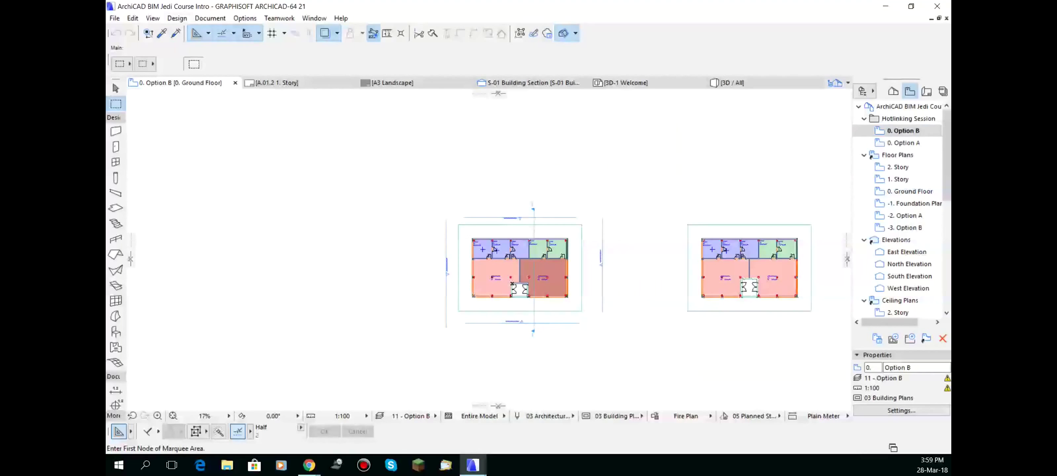
click(309, 464)
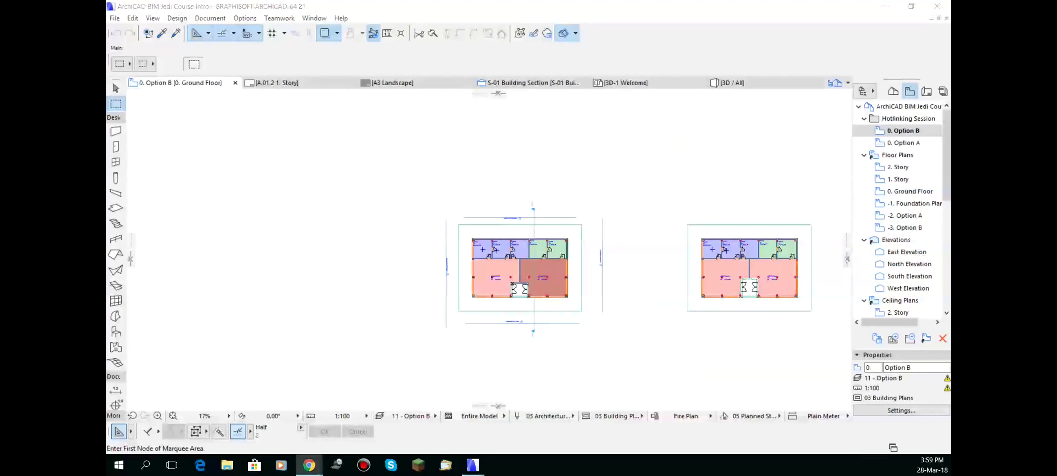